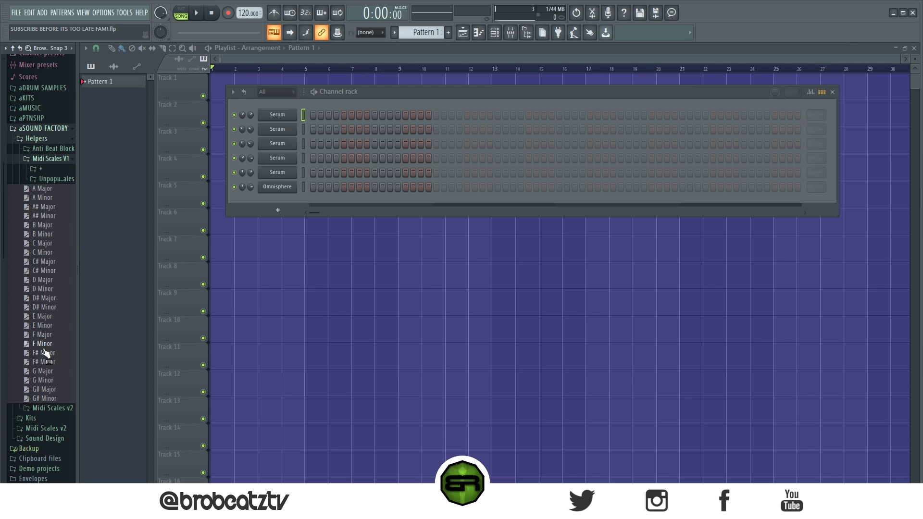
Step: Load the G Major scale MIDI from the Midi Scales V1 folder into the channel rack and collapse the aSOUND FACTORY folder
drag(42, 371, 289, 117)
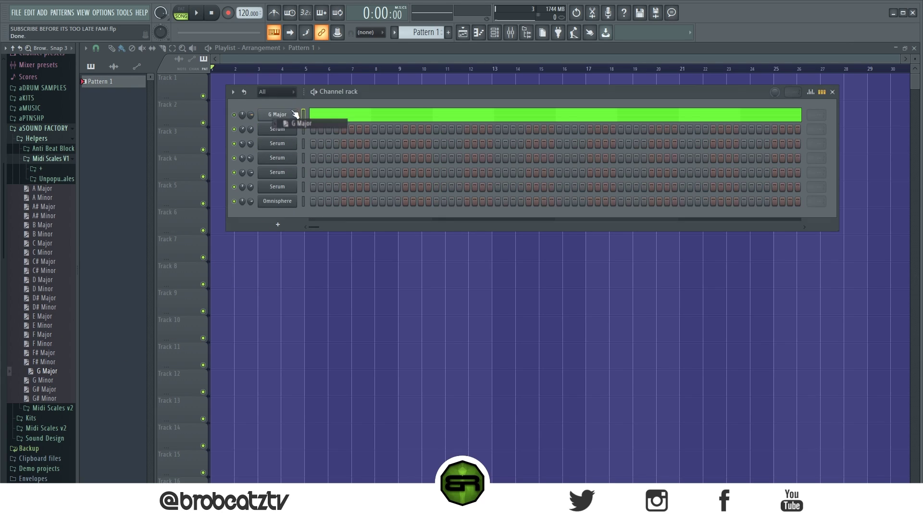
click(44, 128)
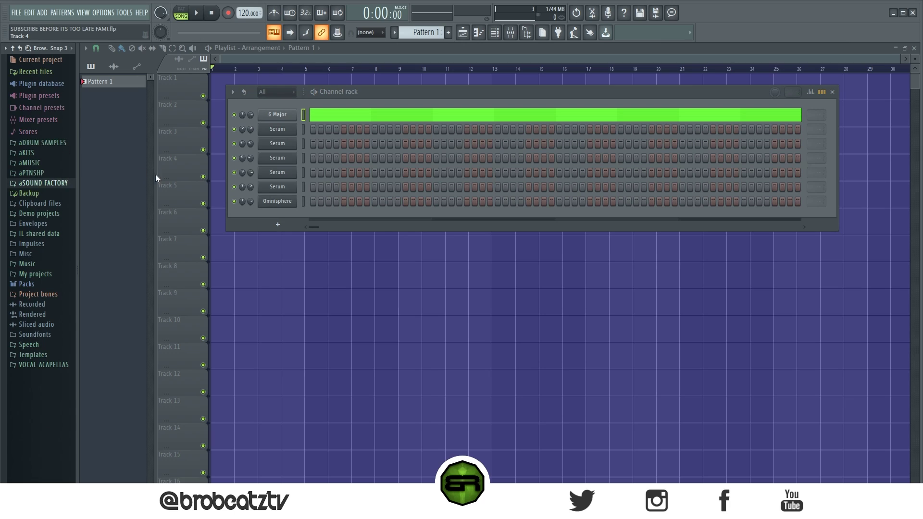
Step: Look through the presets loaded in the Serum and Omnisphere channels and audition their sounds
click(278, 130)
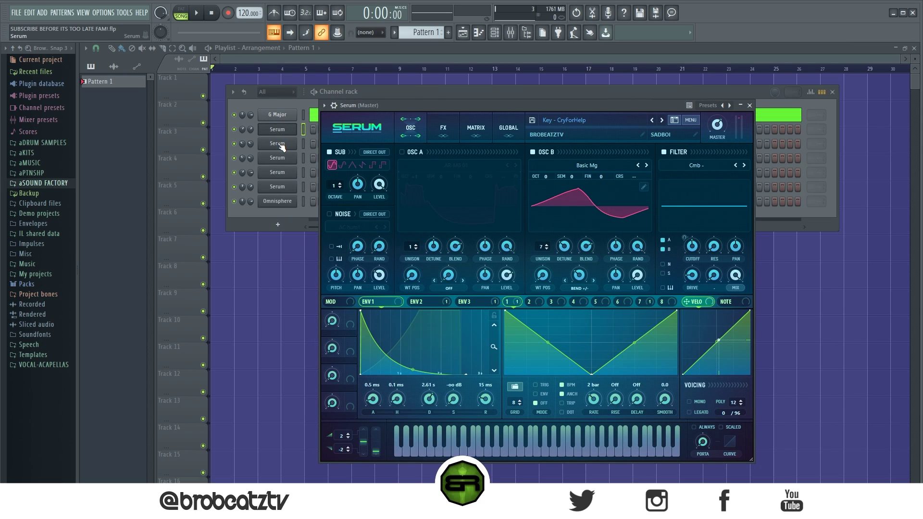
click(281, 145)
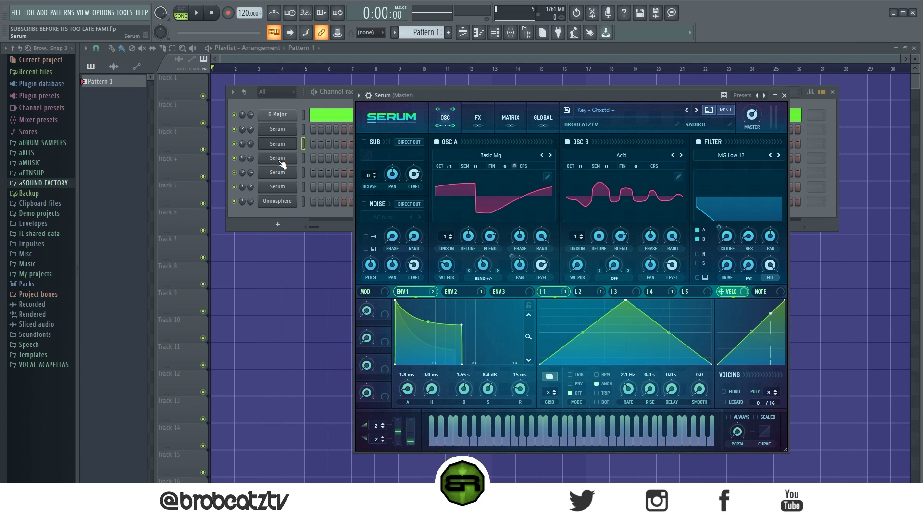
click(287, 132)
click(287, 144)
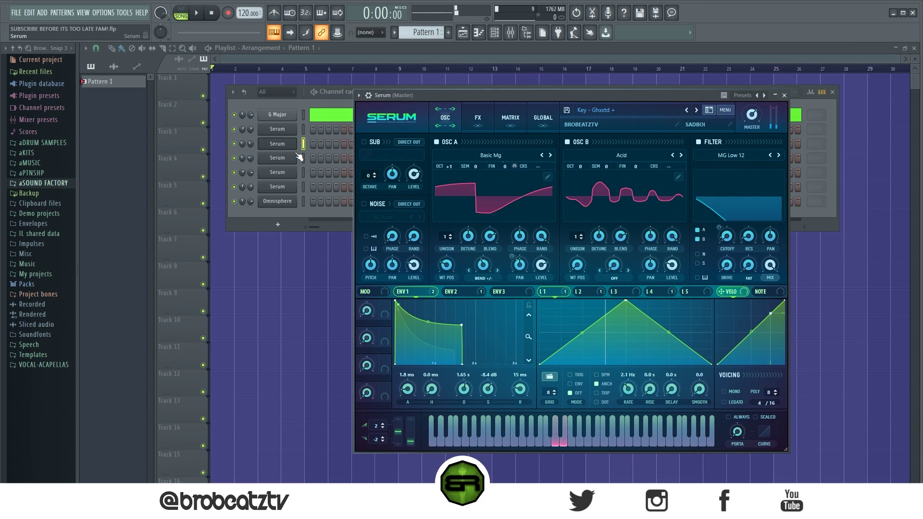
click(289, 159)
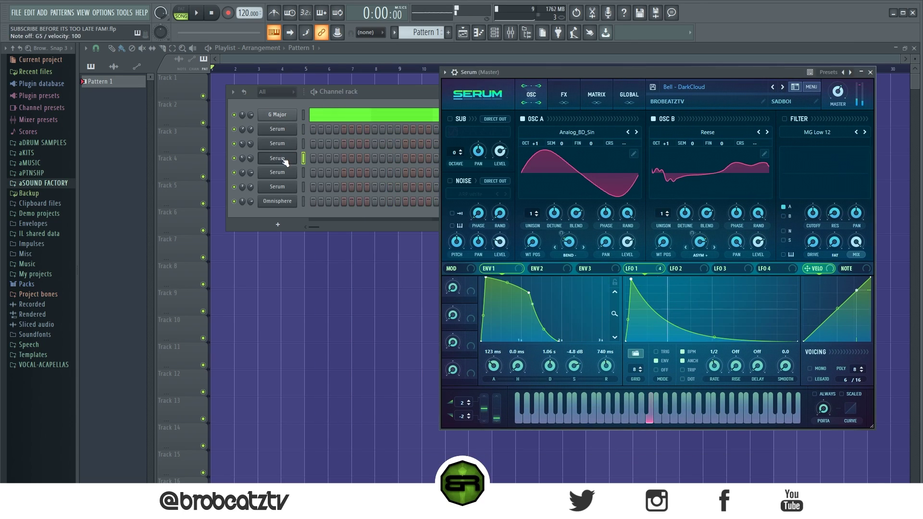
click(281, 172)
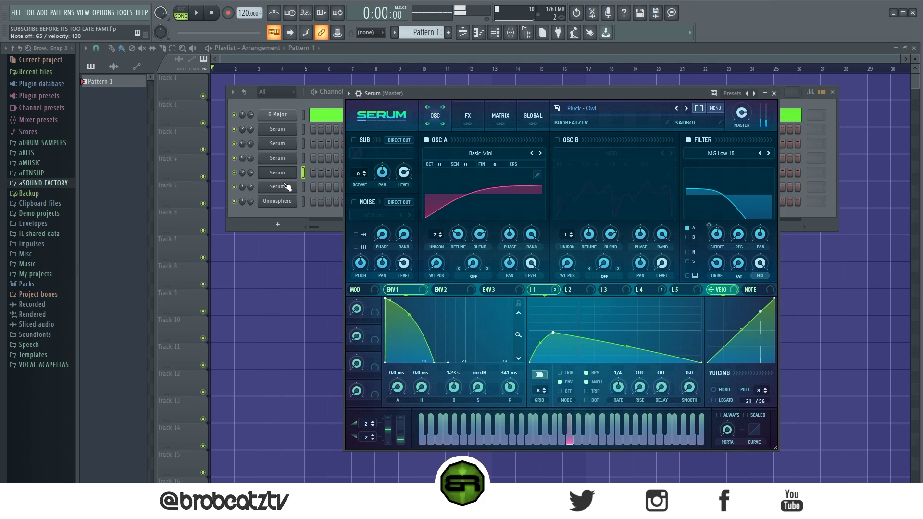
click(287, 188)
click(282, 201)
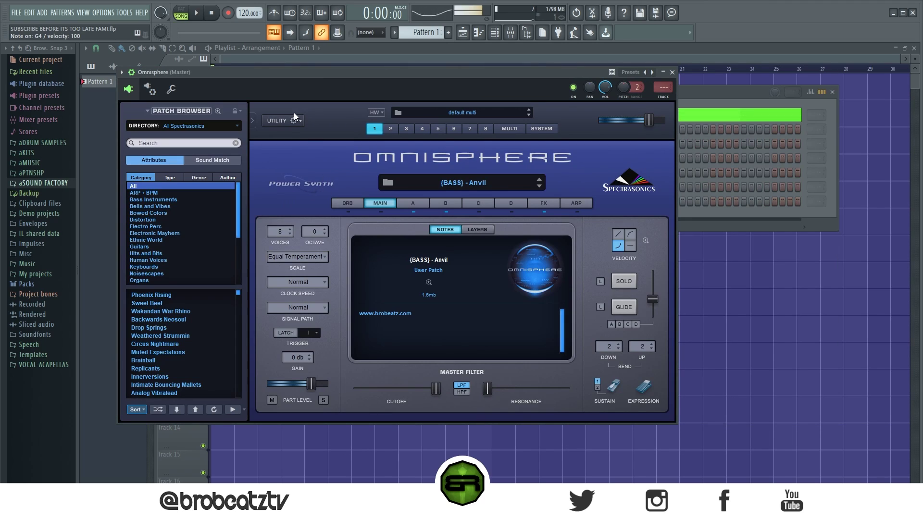
click(672, 73)
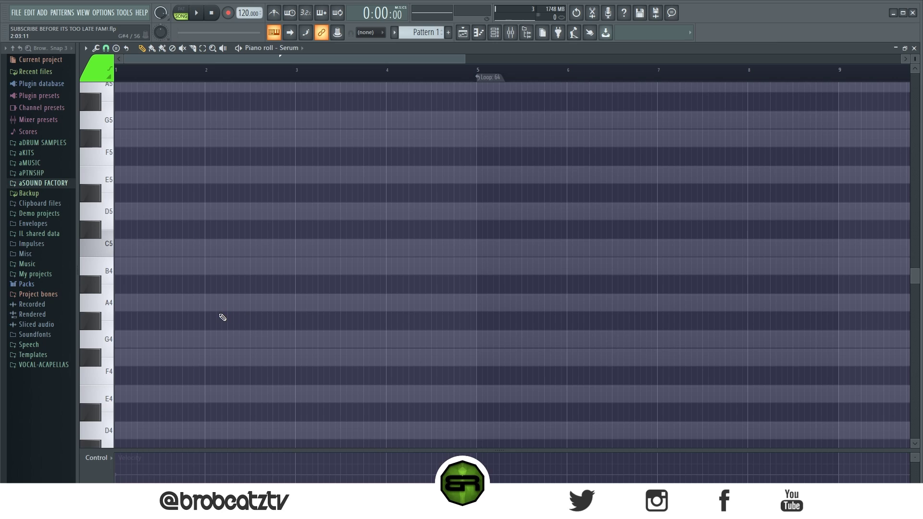
Step: Draw a four-bar chord of G4, B4, D5 and F#5 starting at bar 1 in the Serum piano roll
drag(150, 345, 134, 342)
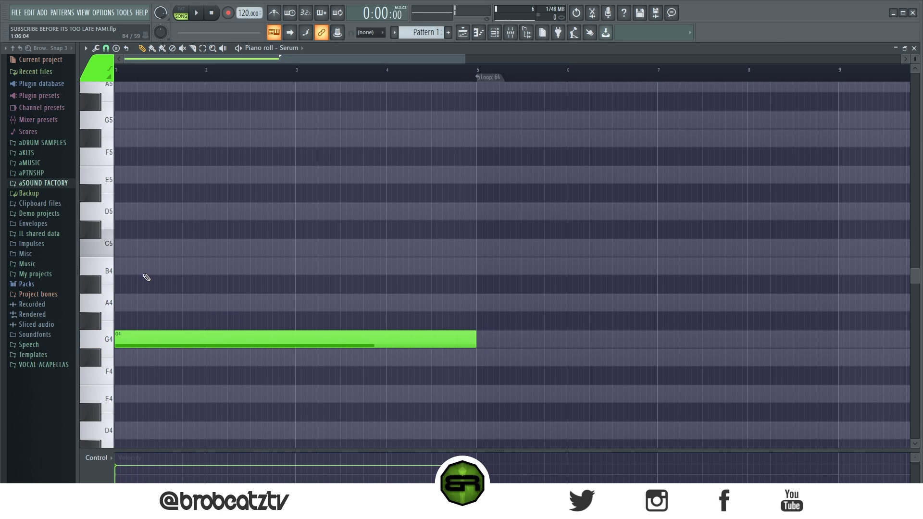
drag(147, 273, 104, 270)
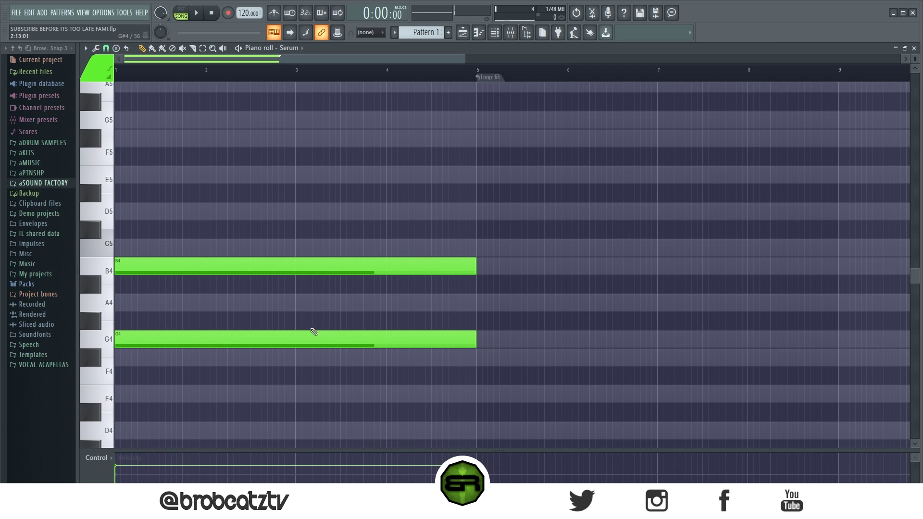
click(154, 212)
click(140, 144)
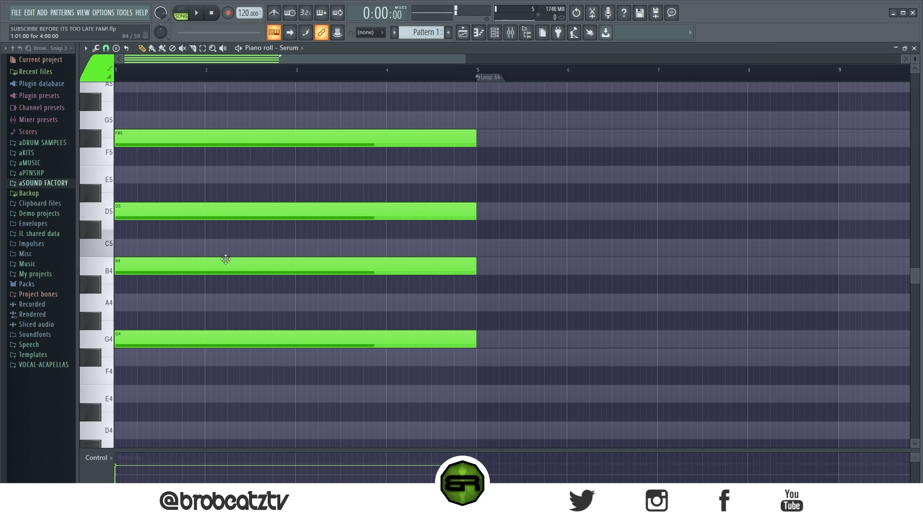
key(ctrl+a)
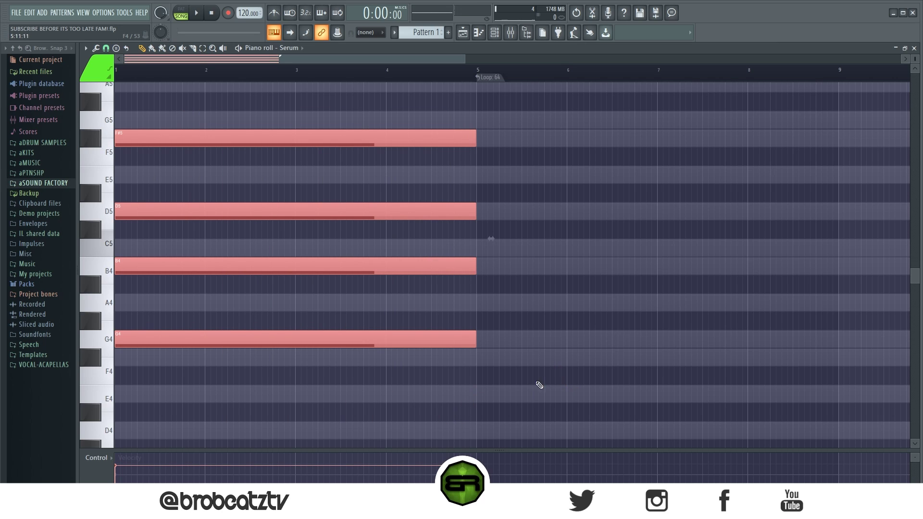
key(ctrl+d)
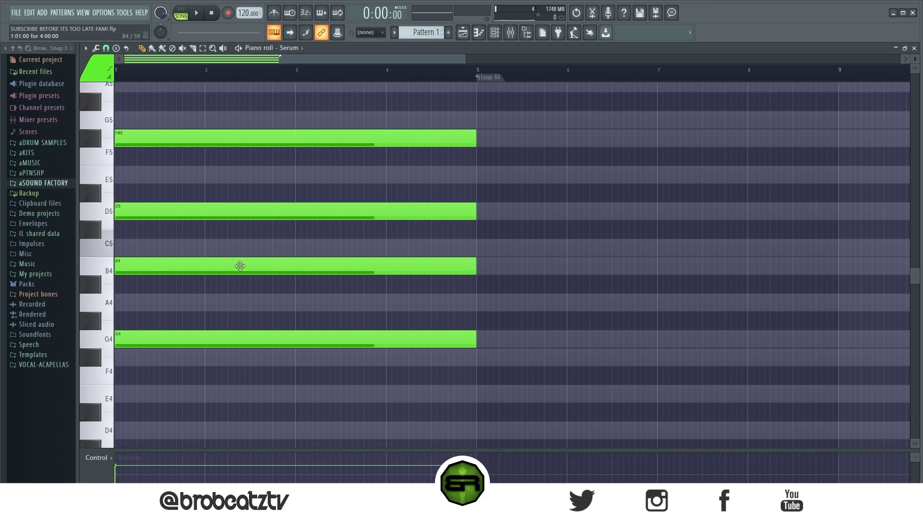
Step: Add a four-bar A5 note on top of the chord at bar 1
drag(124, 300, 171, 315)
scroll(216, 247, up, 3)
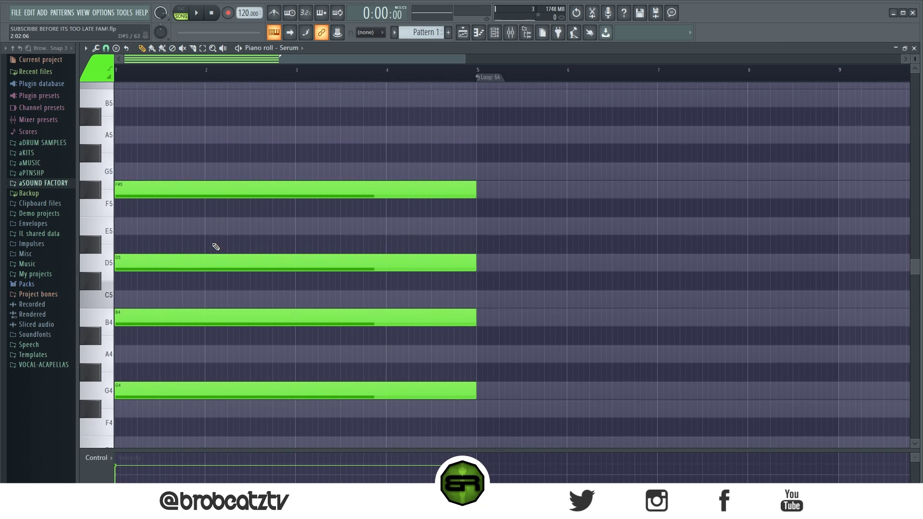
ctrl+drag(198, 149, 381, 439)
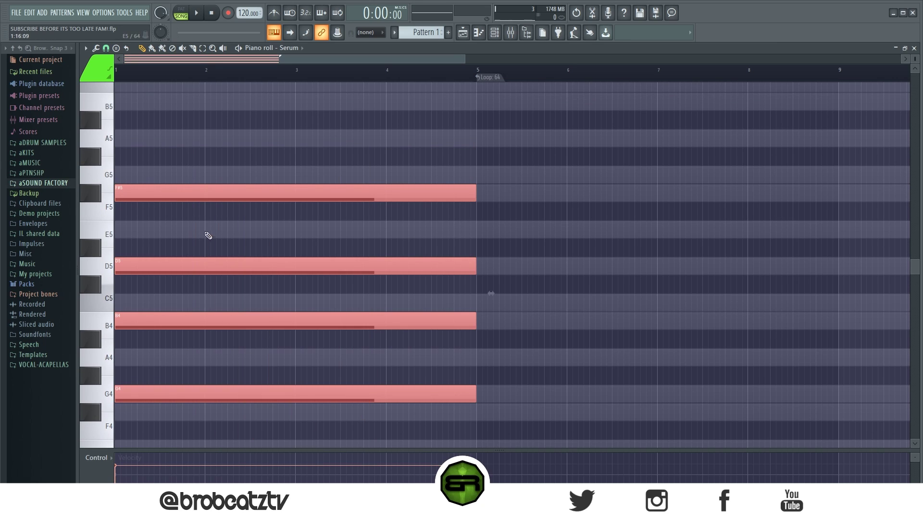
click(133, 173)
click(128, 140)
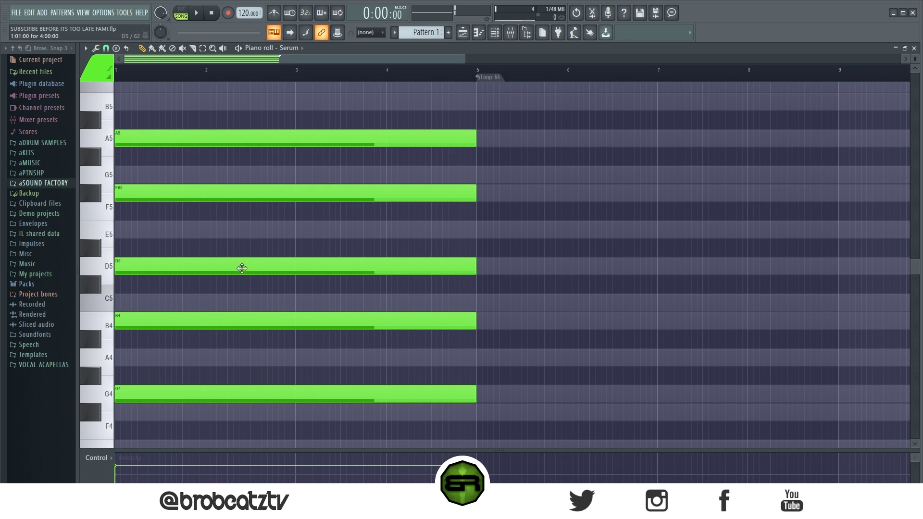
scroll(246, 269, down, 3)
scroll(246, 270, up, 3)
Step: Remove the D5 note from the chord, keeping G4, B4, F#5 and A5
click(300, 393)
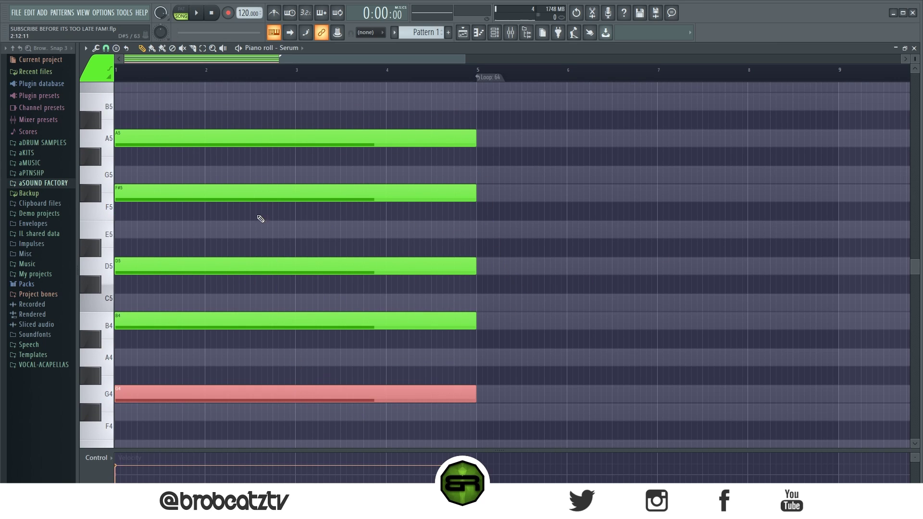
ctrl+click(213, 136)
ctrl+click(200, 321)
ctrl+click(218, 192)
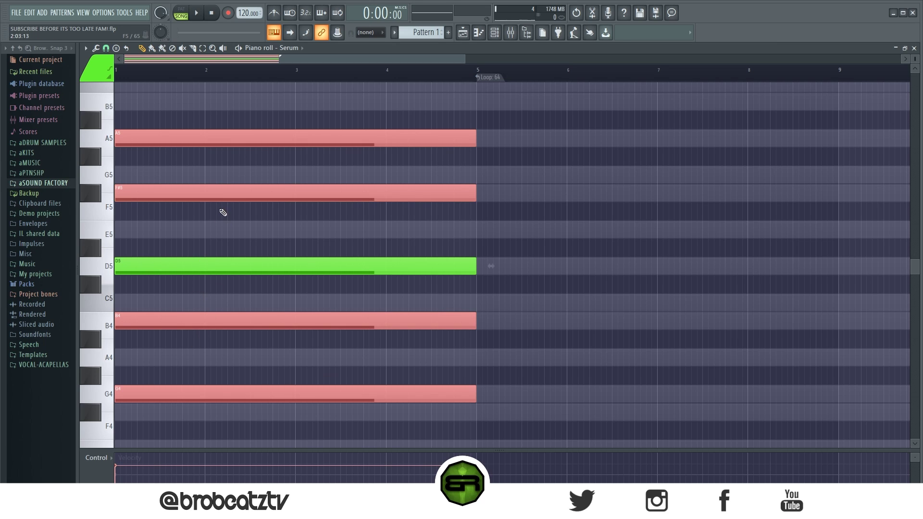
click(235, 239)
right_click(221, 265)
scroll(240, 284, down, 2)
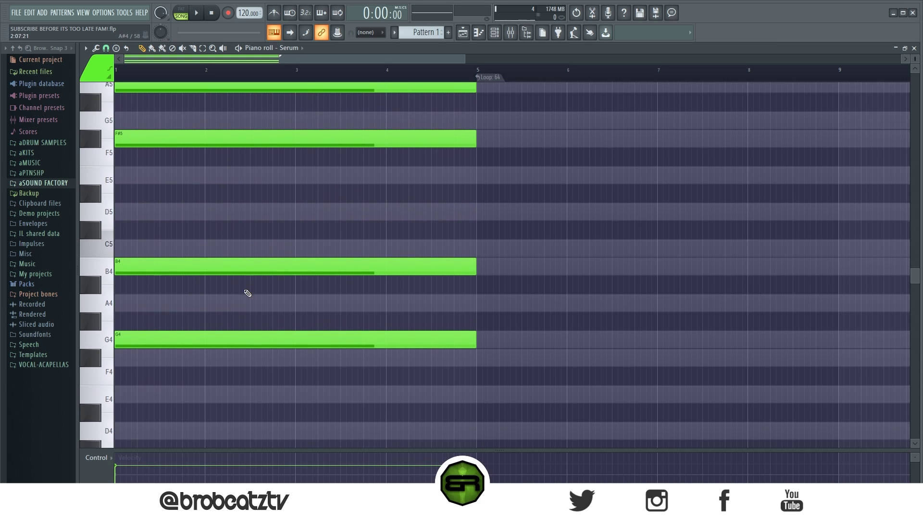
Step: Move the G4 root note down one octave to G3 and play the chord in pattern mode
drag(918, 59, 918, 53)
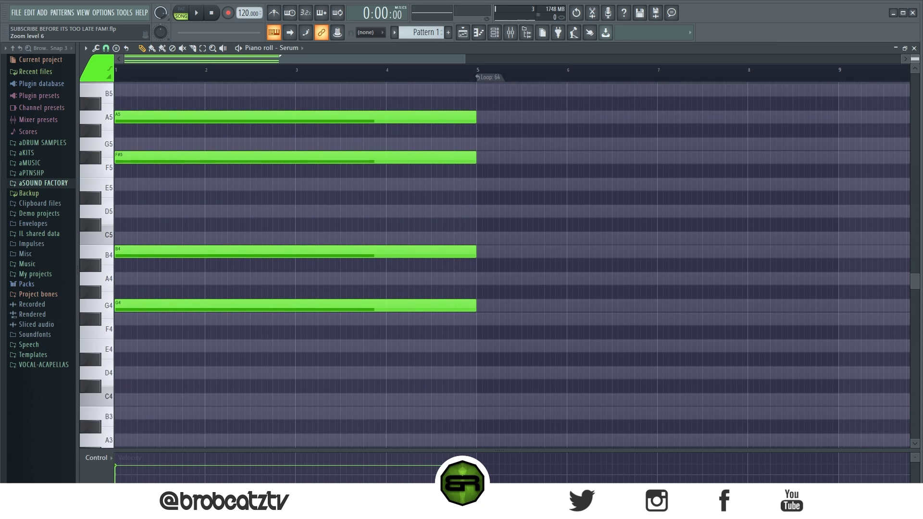
scroll(726, 187, up, 1)
ctrl+click(295, 346)
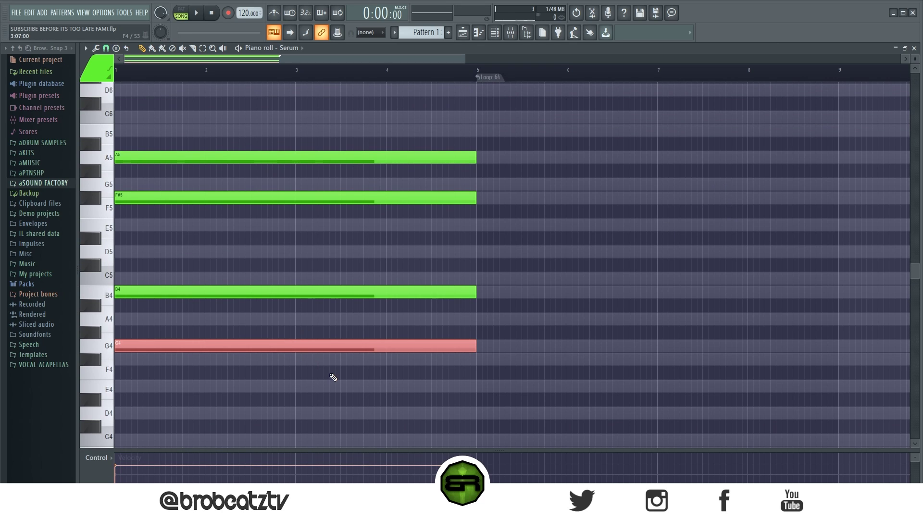
key(Delete)
click(181, 11)
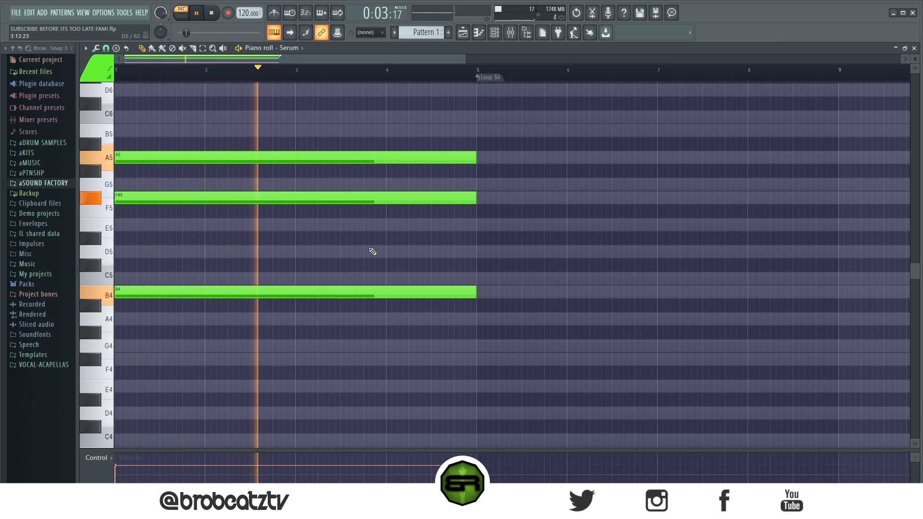
key(space)
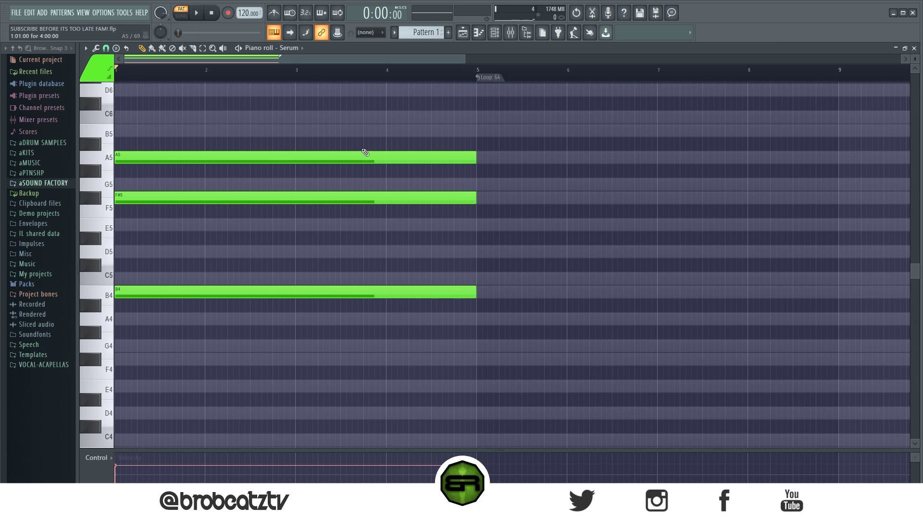
Step: Shorten all four chord notes to one bar and deselect them
scroll(367, 144, down, 3)
key(ctrl+a)
drag(476, 209, 208, 229)
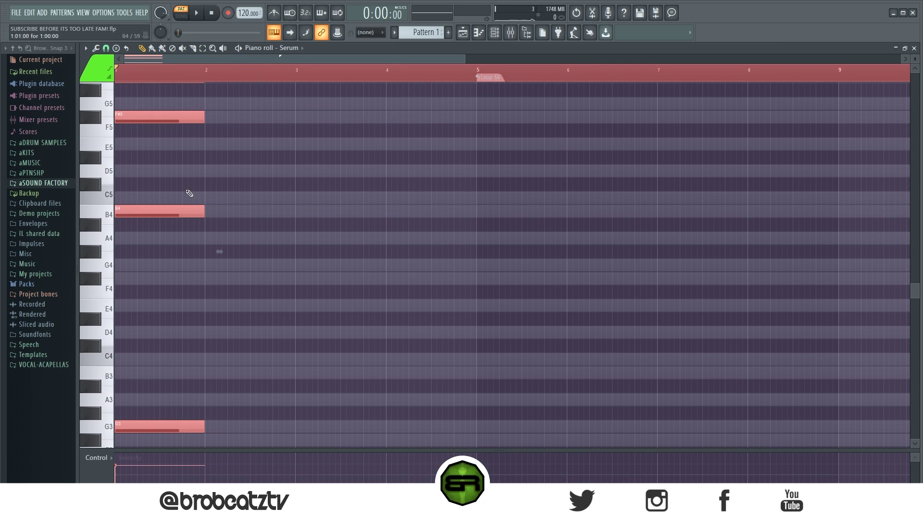
scroll(160, 74, up, 2)
scroll(915, 59, down, 1)
key(ctrl+d)
scroll(426, 255, up, 1)
scroll(212, 78, up, 2)
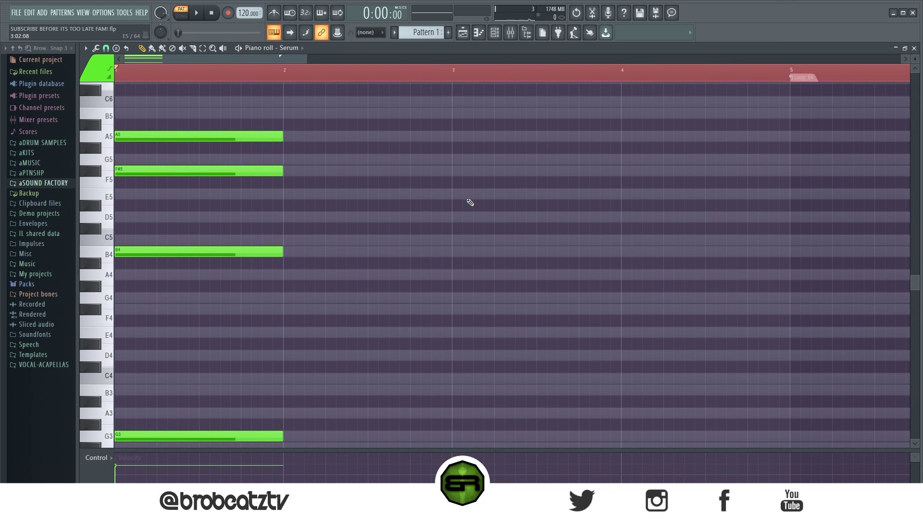
scroll(489, 292, down, 2)
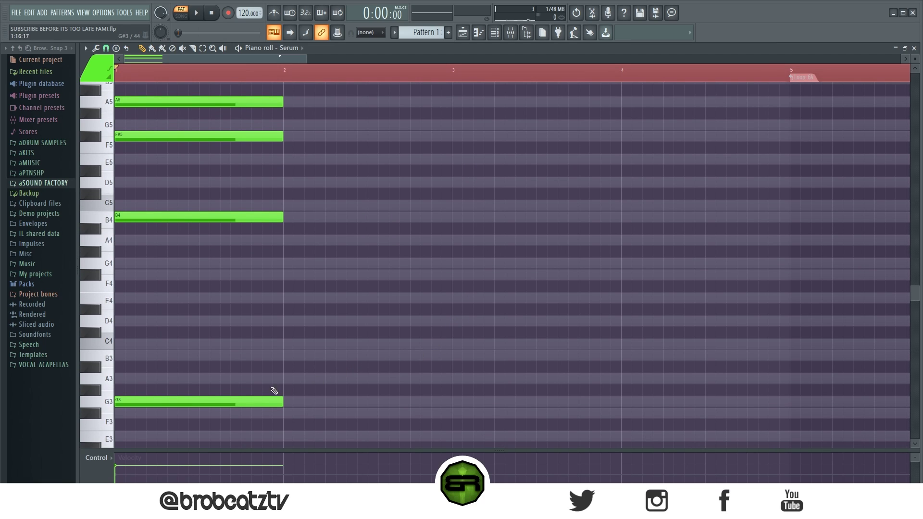
Step: Add one-bar B3 and D4 notes above the G3 root in bar 1
drag(197, 402, 169, 308)
ctrl+click(348, 372)
ctrl+click(244, 352)
ctrl+click(377, 363)
ctrl+click(218, 322)
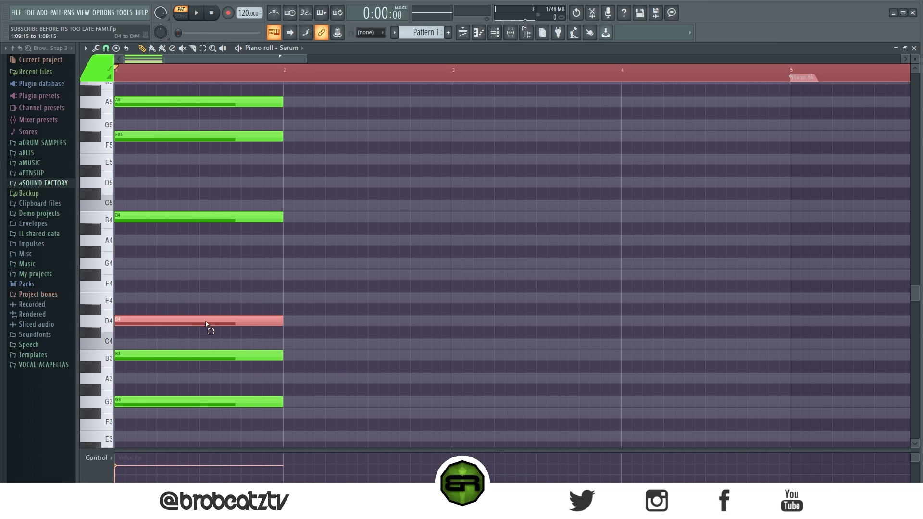
Step: Select the B3 and D4 notes and move them to the start of bar 3
ctrl+click(172, 402)
ctrl+click(158, 320)
ctrl+click(315, 376)
drag(259, 308, 538, 361)
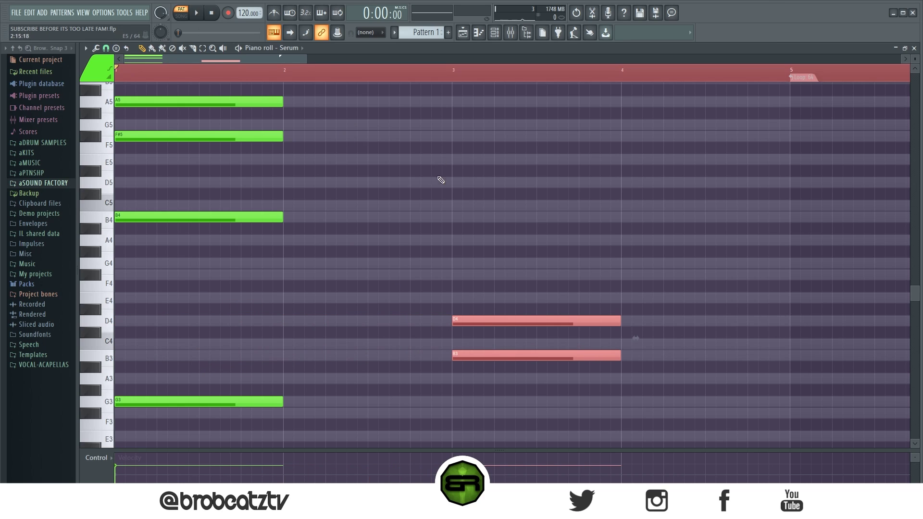
Step: Redraw the D4 note at bar 3 and add F#4 and A4 to build a four-note chord on B3
right_click(478, 318)
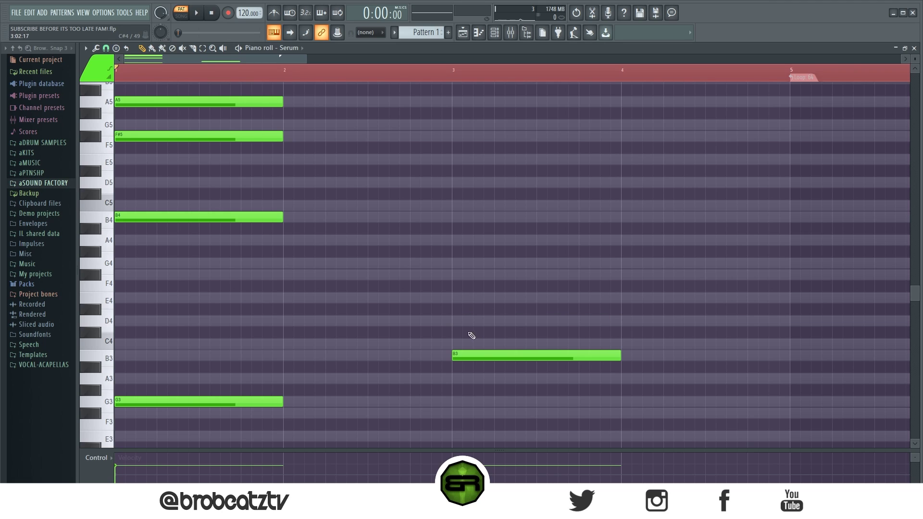
click(456, 322)
click(453, 276)
click(455, 240)
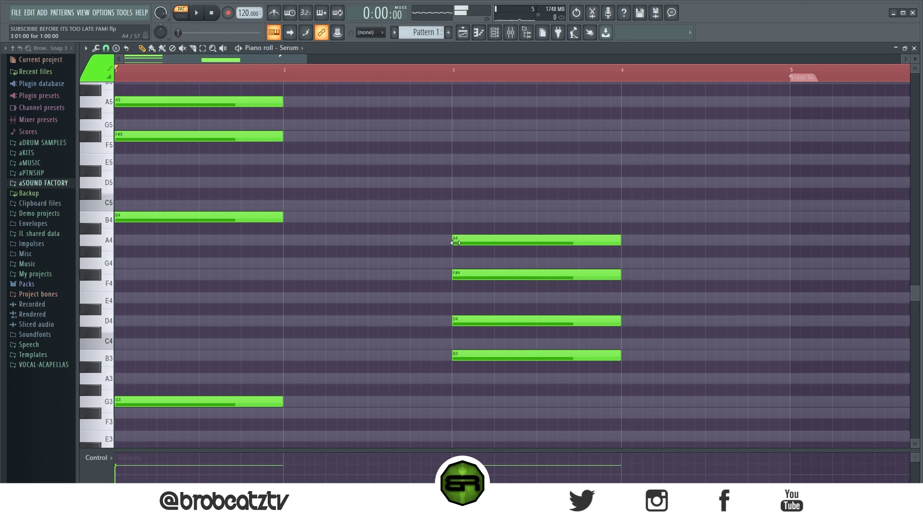
Step: Raise the D4, F#4 and A4 notes at bar 3 by one octave and play back the two chords
drag(466, 224, 501, 328)
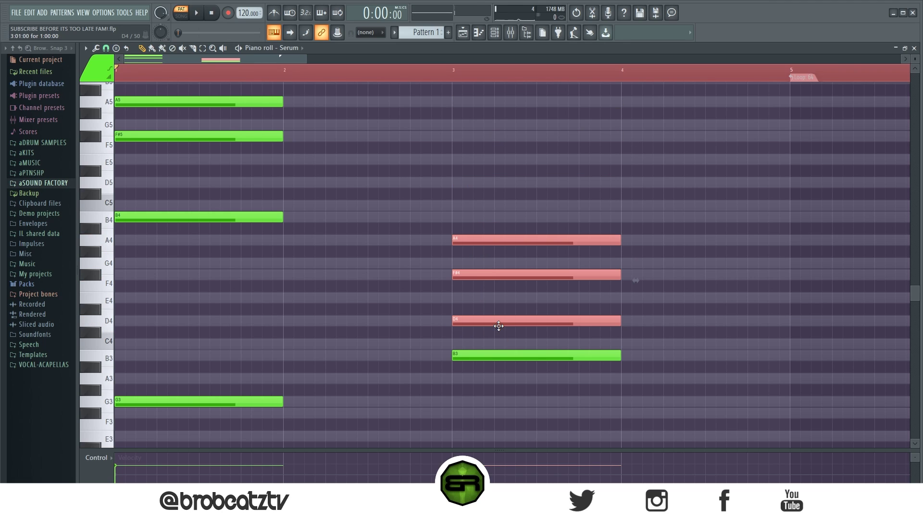
key(ctrl+Up)
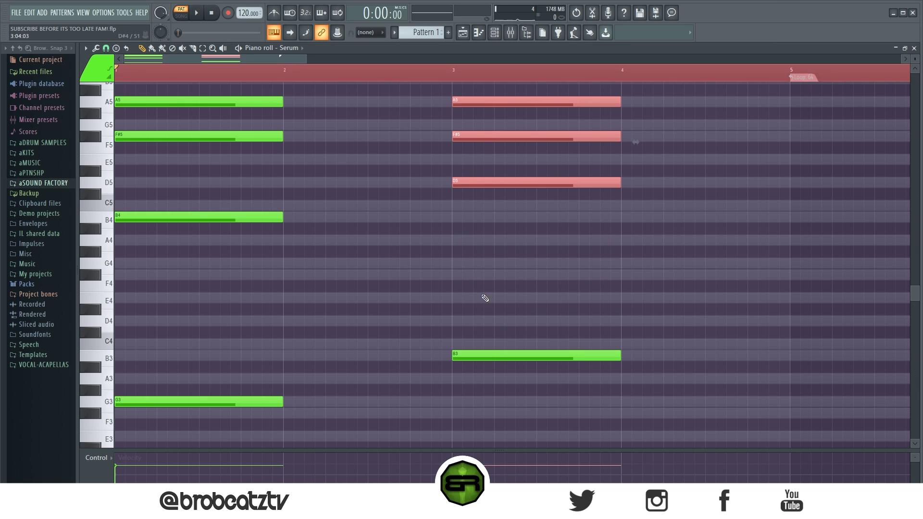
key(ctrl+d)
key(space)
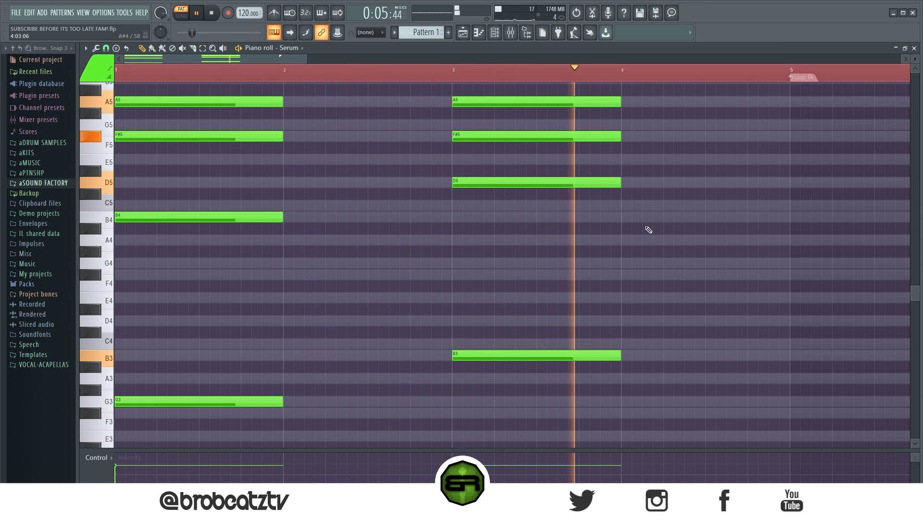
key(space)
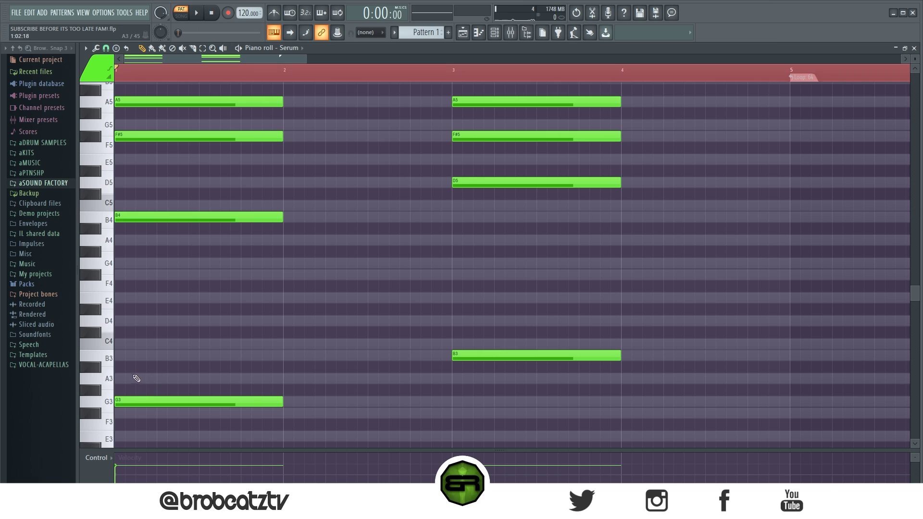
Step: Add helper notes B3 and D4 in bar 1, move D4 to the start of bar 4 and delete B3
click(134, 358)
click(134, 324)
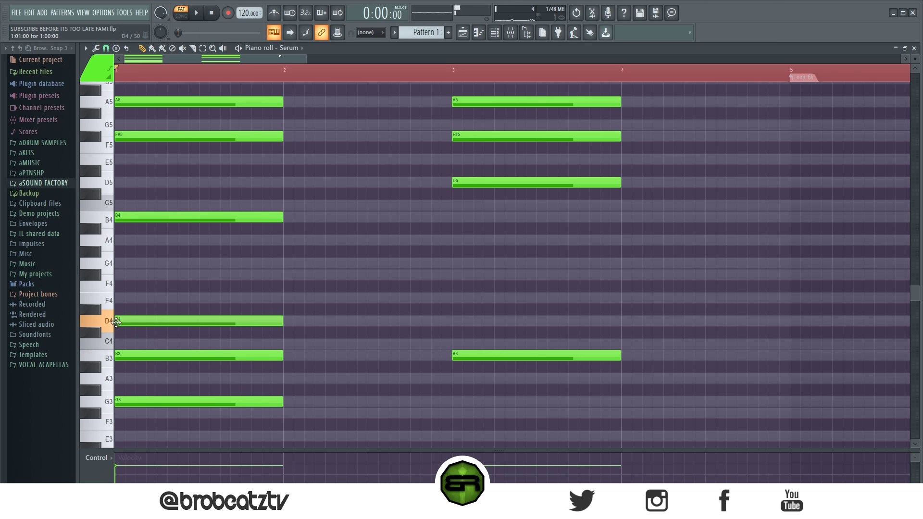
drag(157, 318, 648, 320)
right_click(190, 353)
Step: Add one-bar F#4 and A4 notes above D4 in bar 4, trying them one octave higher before returning them
click(630, 274)
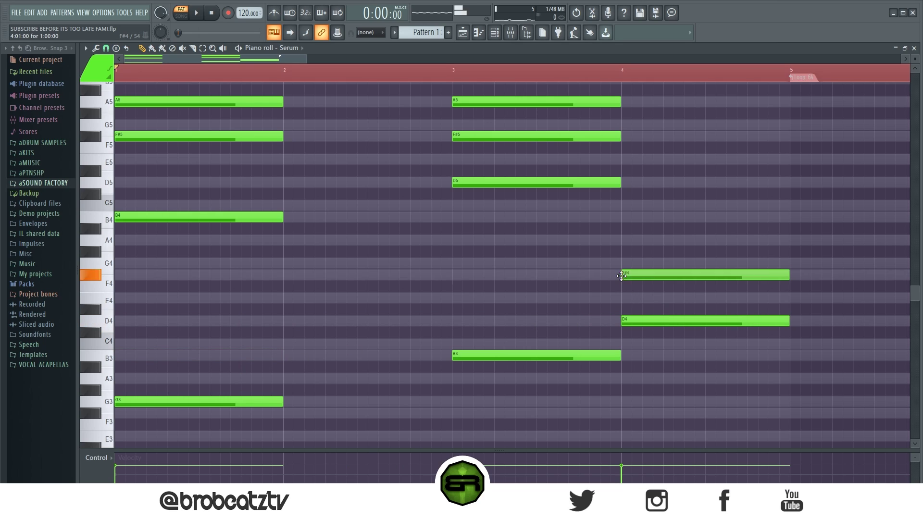
click(624, 240)
key(ctrl+Up)
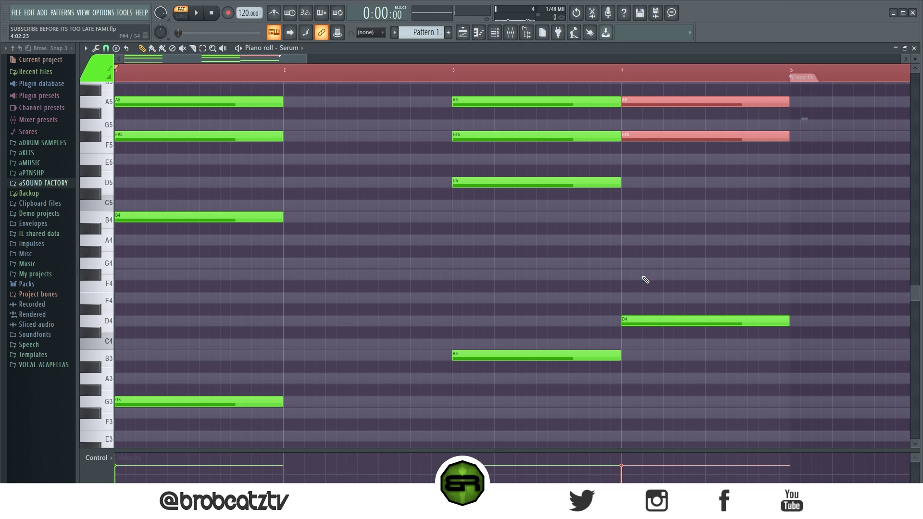
key(ctrl+Down)
click(629, 212)
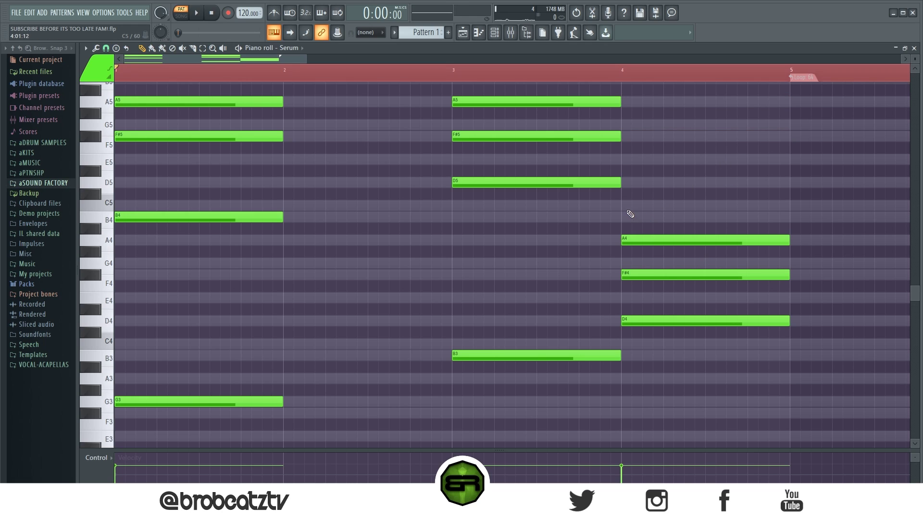
Step: Continue the bar 4 stack upward with one-bar C5, E5 and G5 notes
click(629, 207)
click(627, 160)
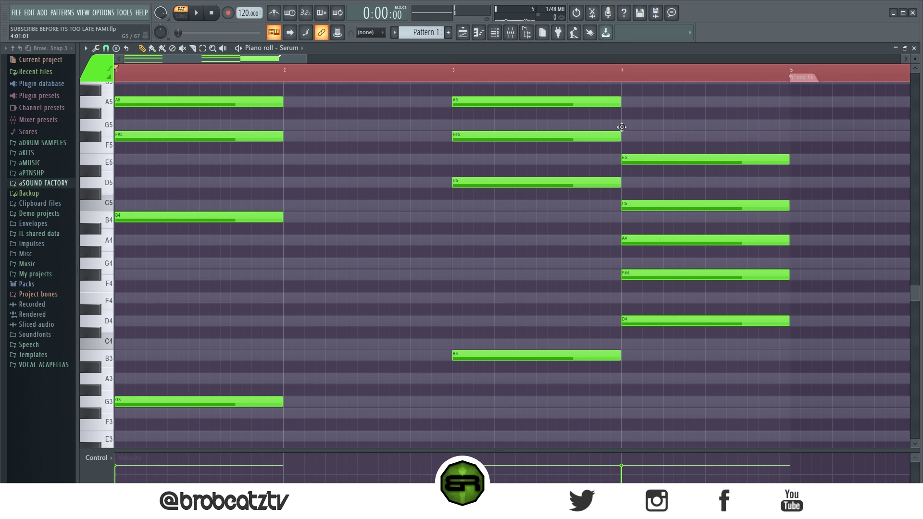
click(625, 124)
scroll(689, 295, up, 1)
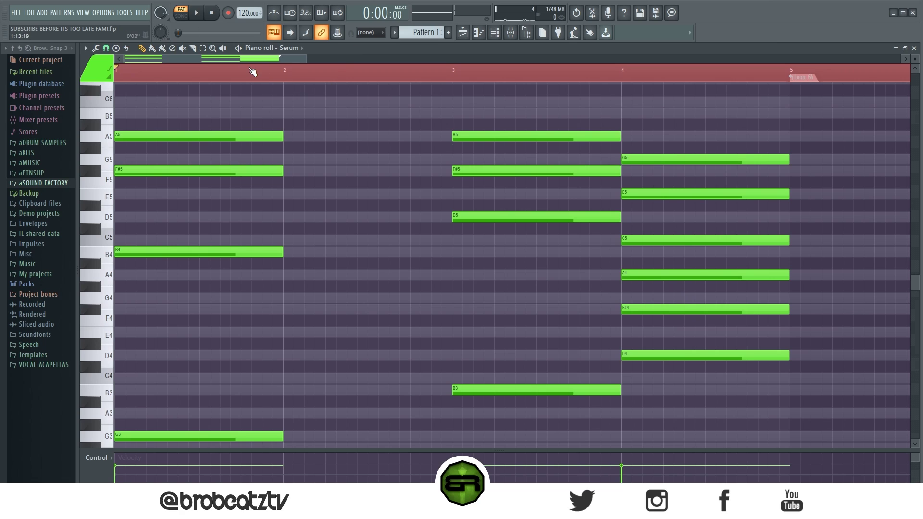
scroll(254, 72, down, 1)
Step: Select the A4 and F#4 notes in bar 4, try them an octave higher and delete them
drag(655, 107, 717, 400)
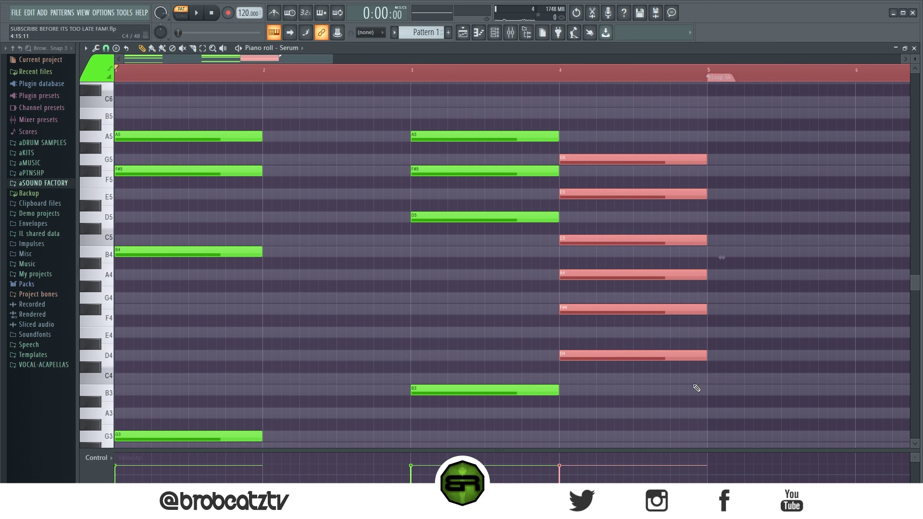
click(523, 271)
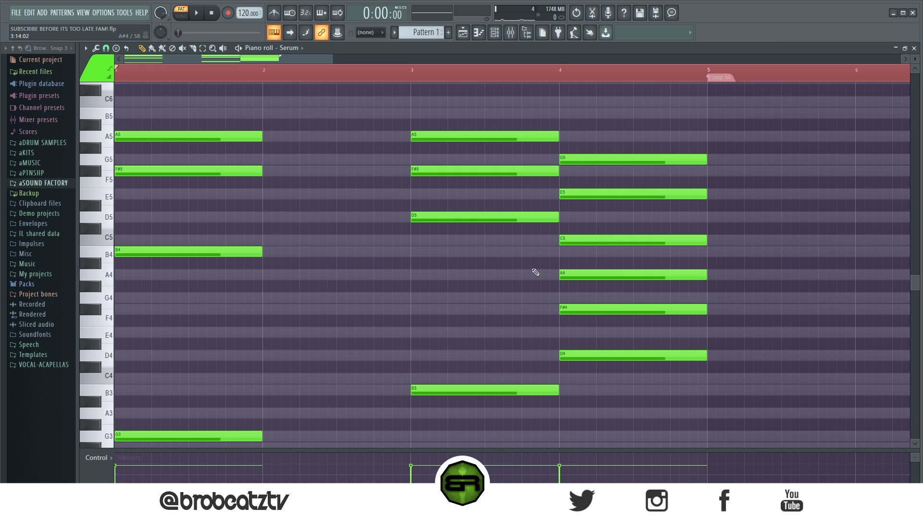
drag(509, 121, 498, 176)
mouse_move(587, 259)
mouse_down()
mouse_move(591, 311)
mouse_move(592, 302)
mouse_up()
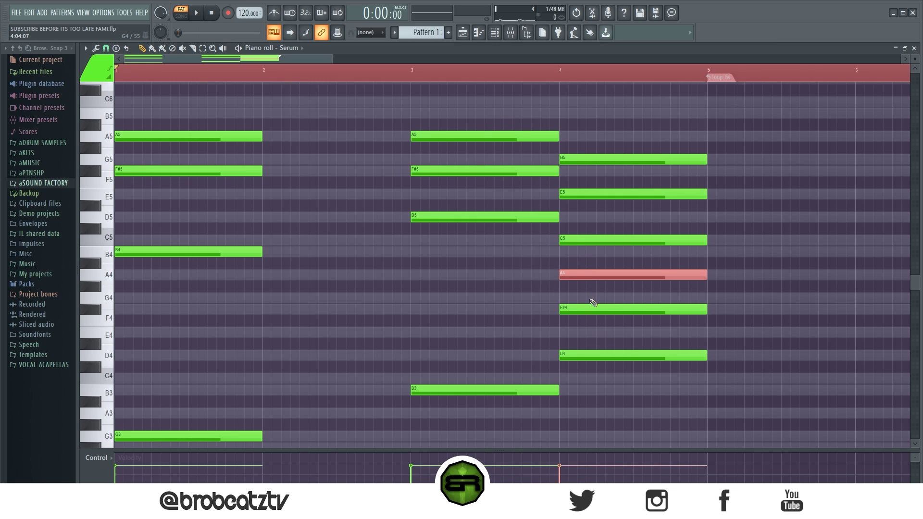
drag(618, 289, 613, 319)
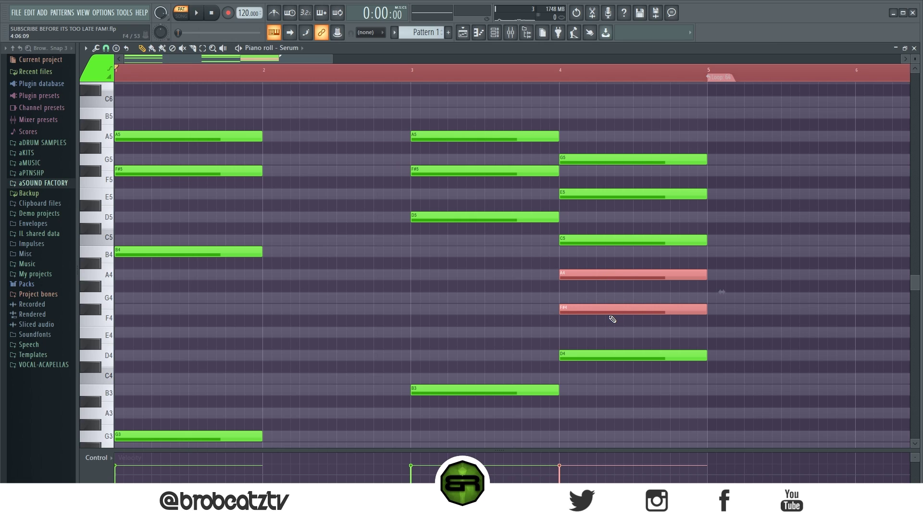
key(ctrl+Up)
key(ctrl+Down)
key(Delete)
Step: Delete the C5 note from the bar 4 chord, keeping D4, E5 and G5
drag(562, 131, 616, 211)
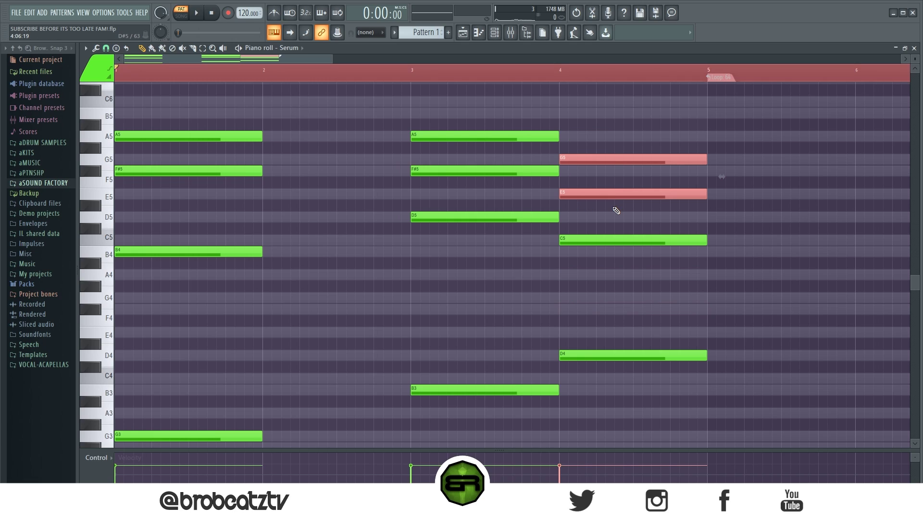
click(616, 229)
right_click(618, 240)
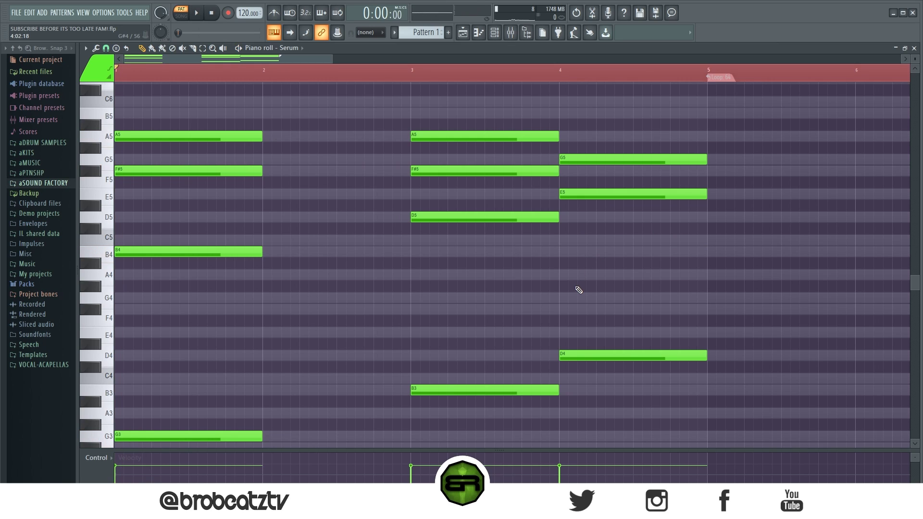
Step: Play back the progression and add a one-bar F#4 above D4 in bar 4
key(space)
drag(563, 308, 583, 307)
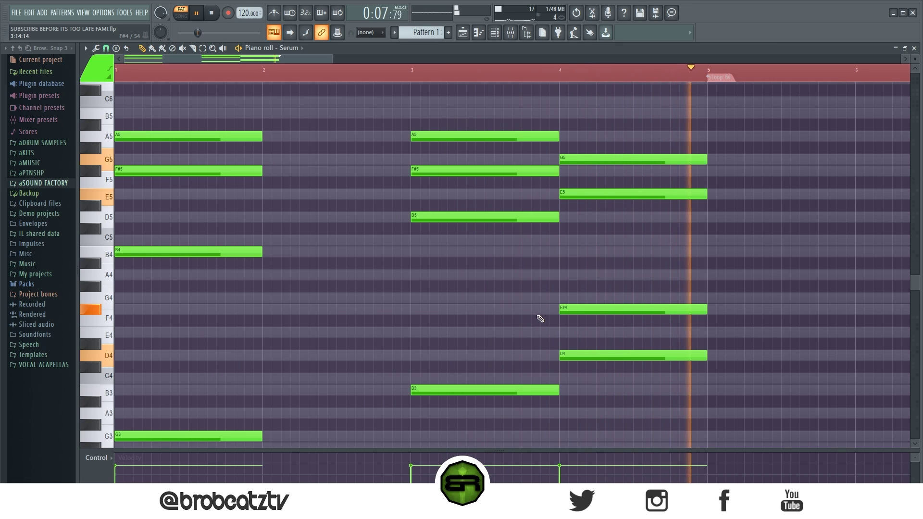
key(space)
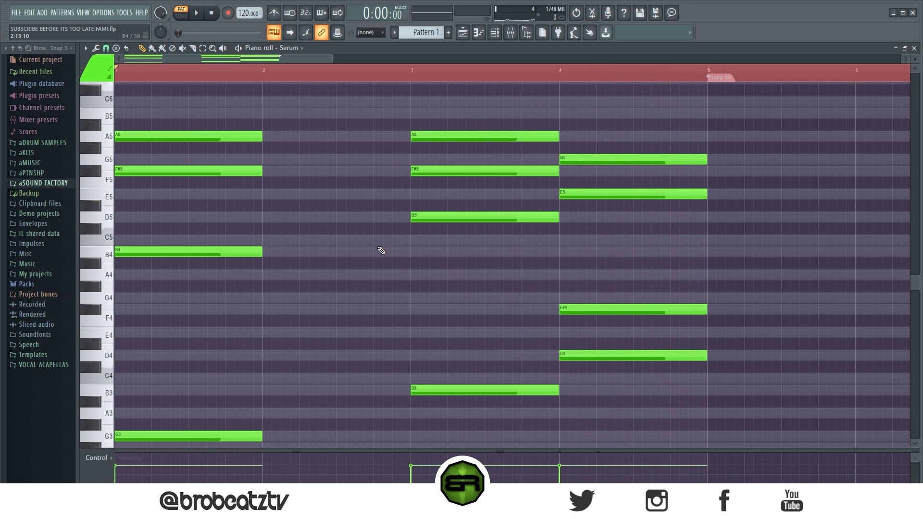
Step: Add two short F#5 melody notes in bar 2, separated by a gap of equal length
scroll(336, 154, down, 2)
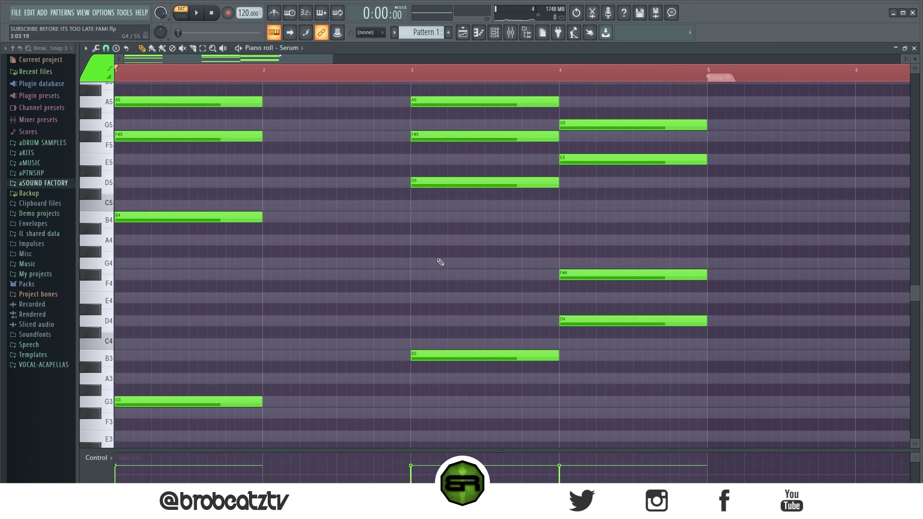
scroll(362, 171, up, 2)
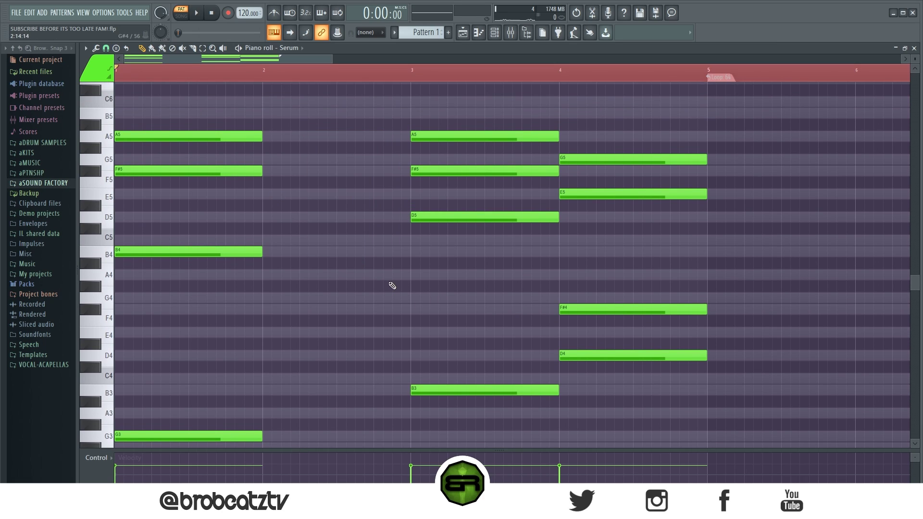
click(182, 172)
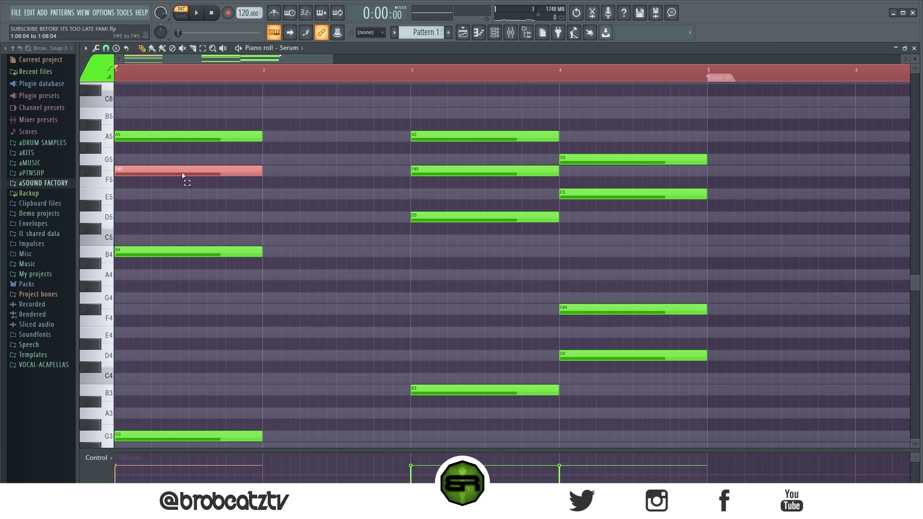
click(317, 172)
mouse_move(410, 172)
mouse_down()
mouse_move(462, 173)
mouse_move(336, 184)
mouse_up()
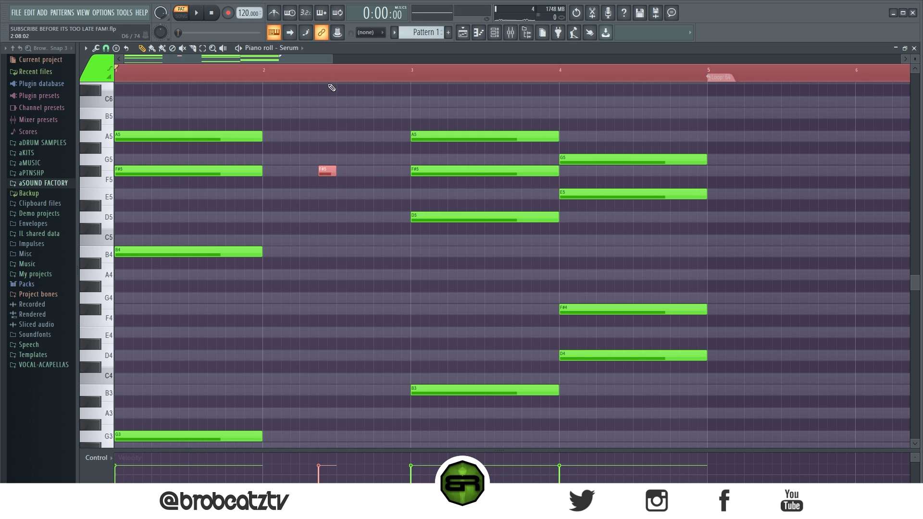
scroll(327, 76, up, 2)
ctrl+click(364, 117)
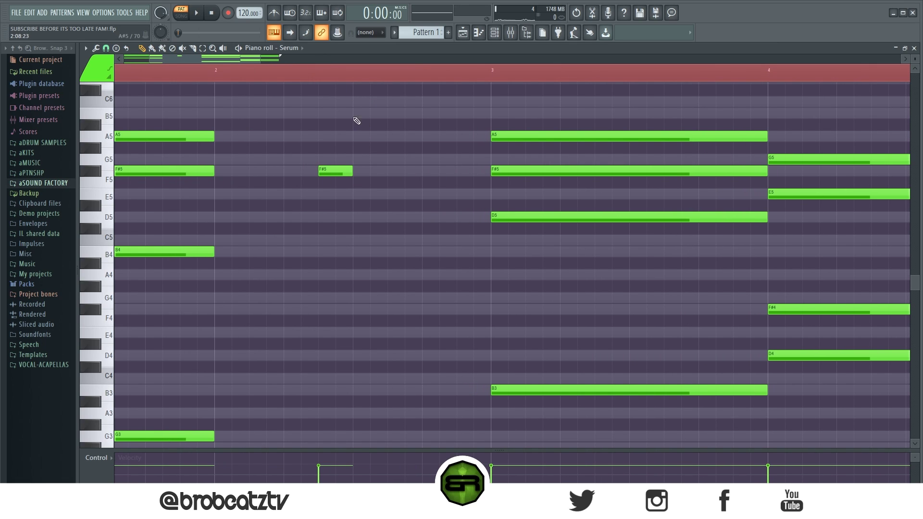
scroll(363, 77, up, 3)
scroll(379, 181, up, 2)
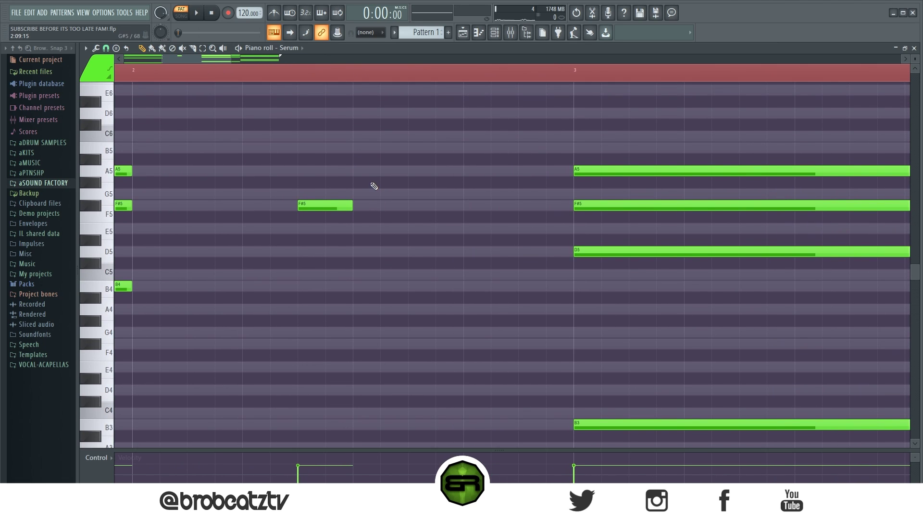
click(417, 207)
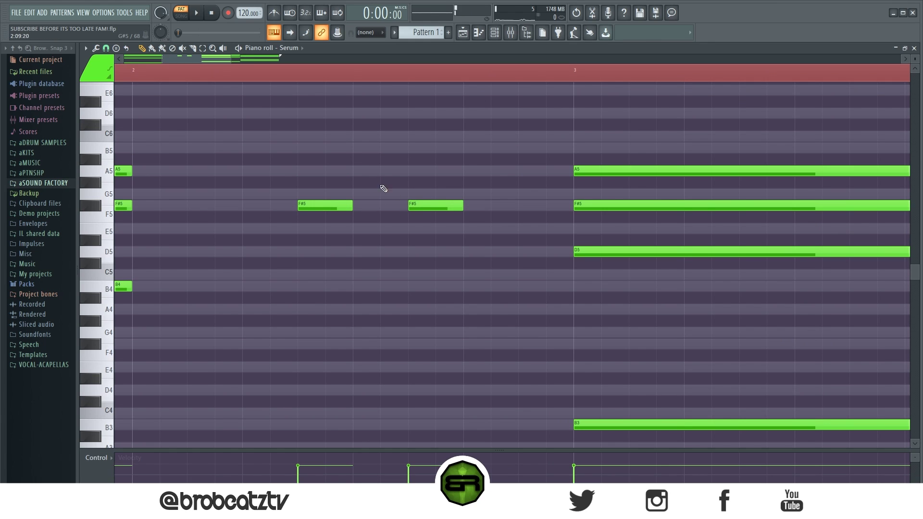
drag(316, 187, 452, 221)
ctrl+click(456, 261)
ctrl+click(413, 196)
click(350, 207)
ctrl+shift+click(435, 206)
ctrl+click(431, 276)
Step: Fill the gap between the two F#5 notes with a short G5 grace note, an A5 and a G5, and play it back
mouse_move(356, 195)
mouse_down()
mouse_move(366, 167)
mouse_move(385, 175)
mouse_move(369, 183)
mouse_up()
click(383, 194)
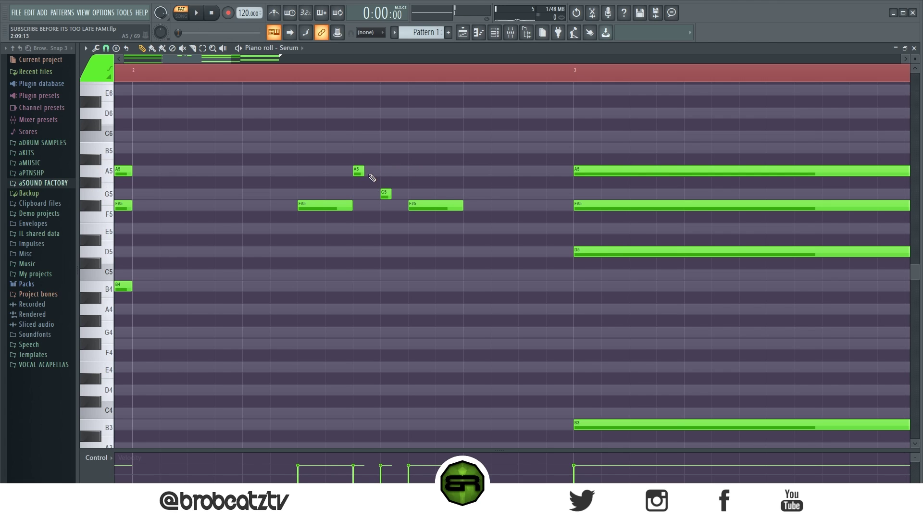
drag(366, 173, 387, 172)
click(350, 194)
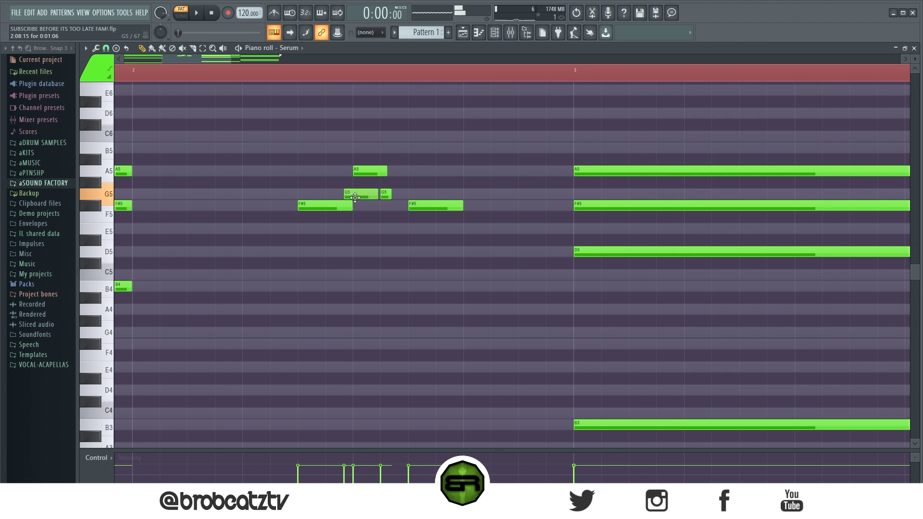
drag(379, 196, 411, 197)
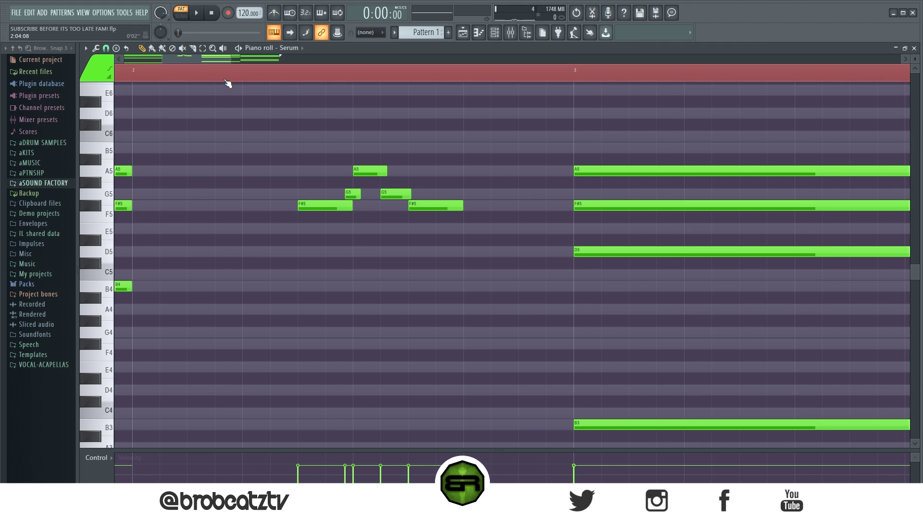
key(space)
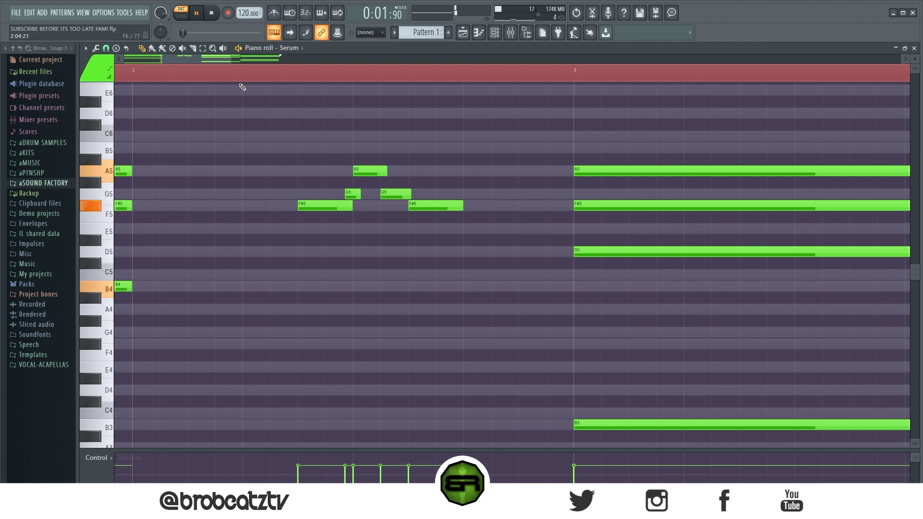
key(space)
Step: Add a D5 leading from the second F#5 almost to bar 3 and nudge the first short G5 slightly during playback
click(461, 253)
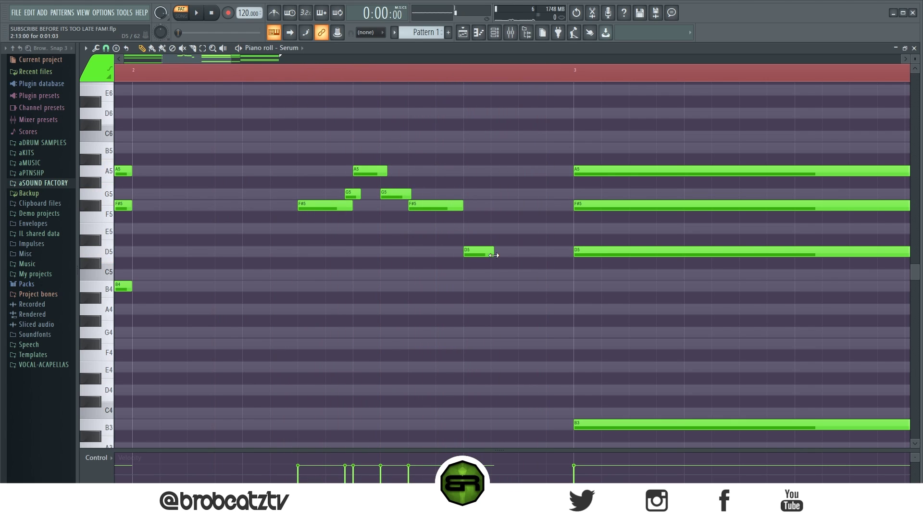
drag(494, 254, 555, 253)
key(space)
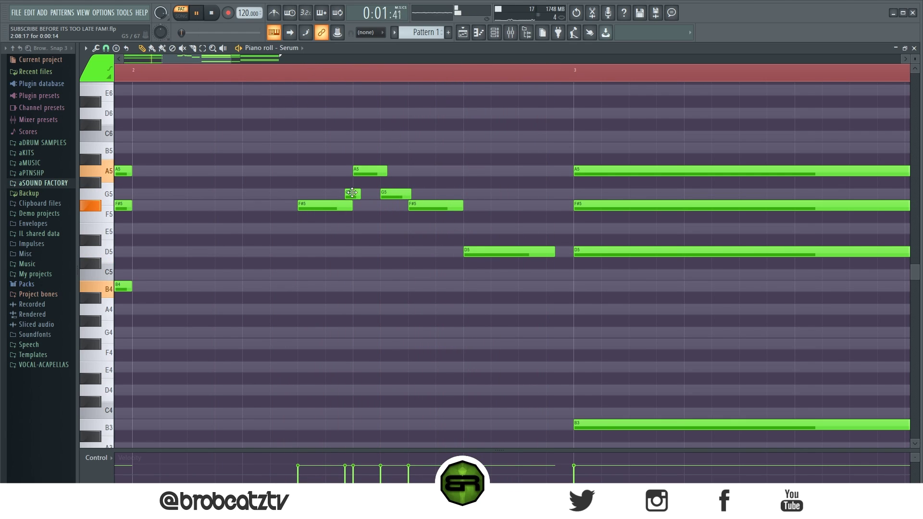
drag(349, 193, 350, 193)
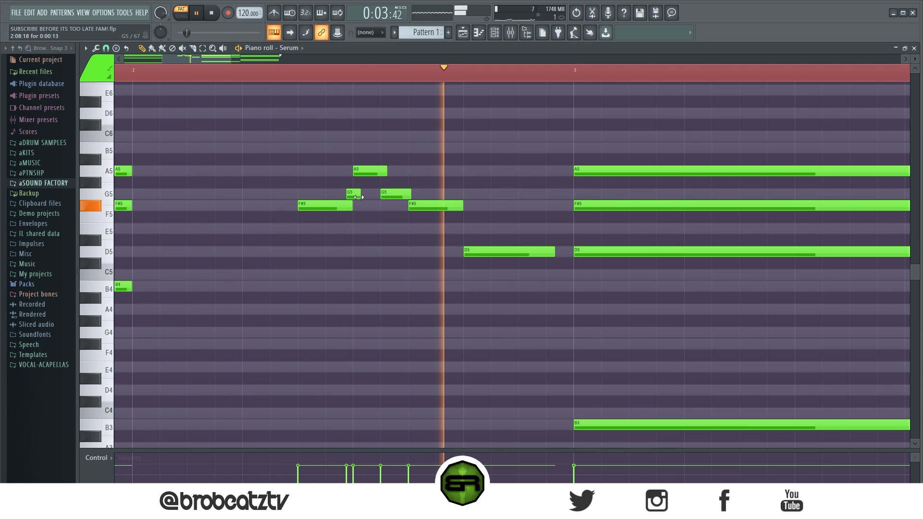
scroll(344, 76, down, 5)
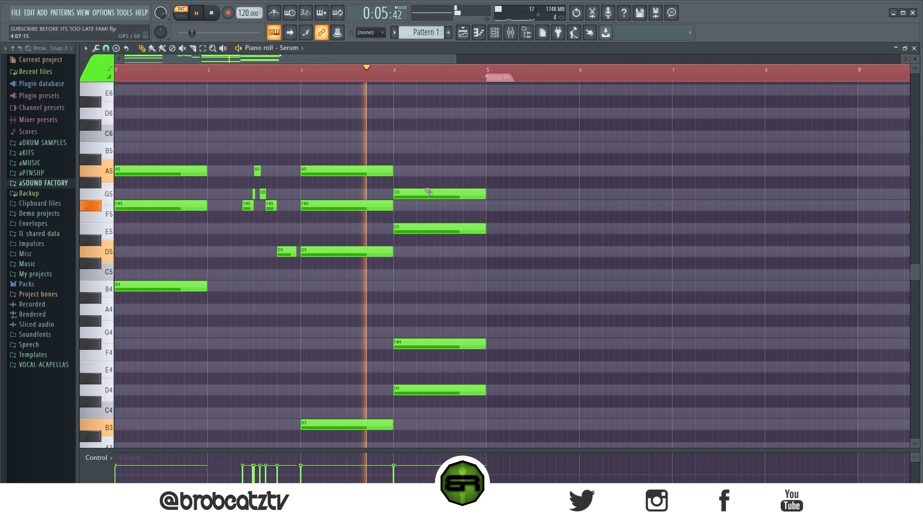
key(space)
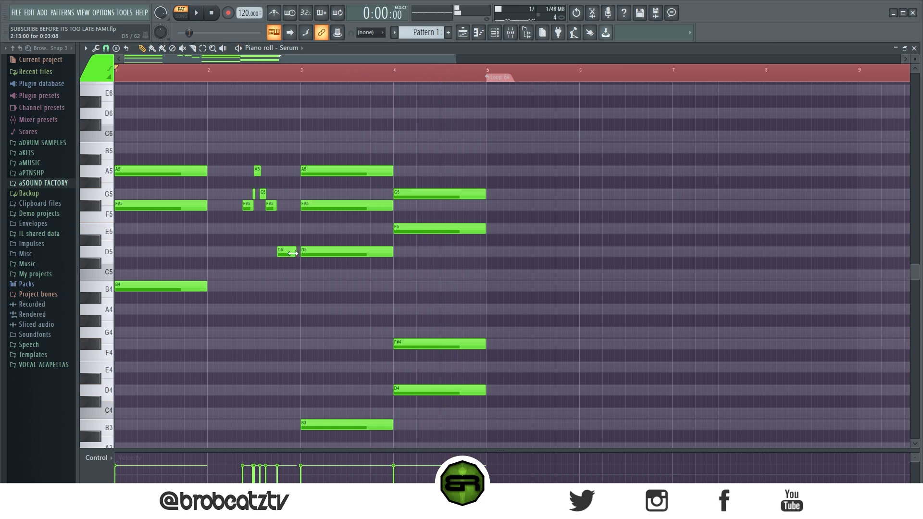
Step: Copy the short D5 note from the end of bar 2 to the end of bar 4
drag(279, 236, 473, 268)
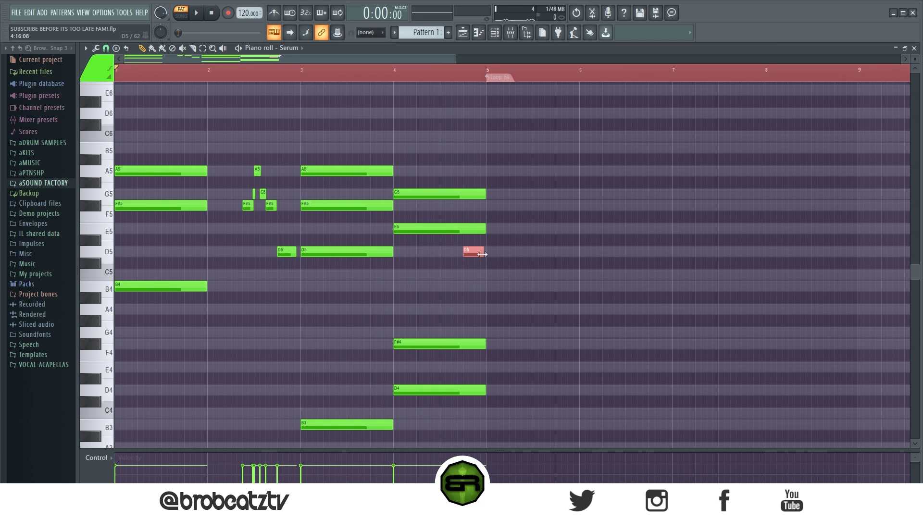
click(489, 280)
scroll(321, 82, down, 2)
scroll(323, 255, down, 2)
scroll(325, 254, up, 1)
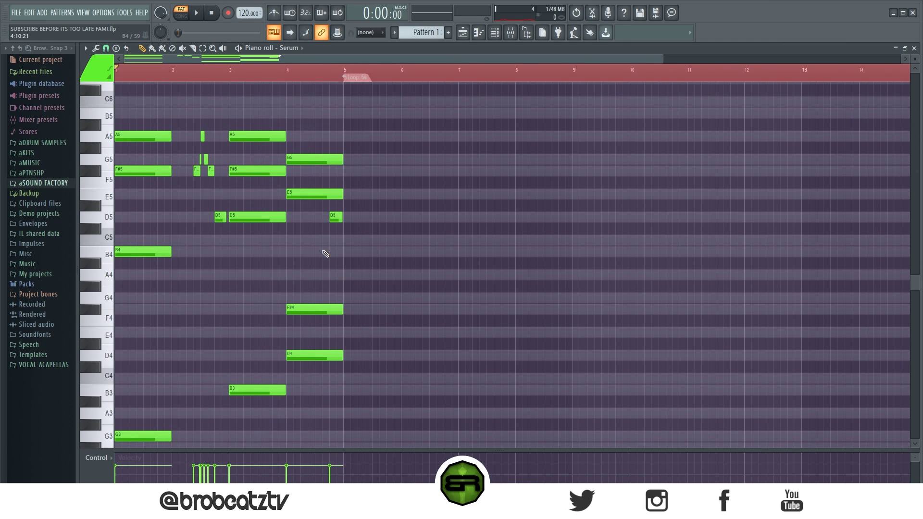
Step: Duplicate the whole four-bar progression into bars 5 to 8 and deselect the copy
scroll(319, 85, down, 1)
key(ctrl+a)
drag(127, 135, 336, 138)
key(ctrl+d)
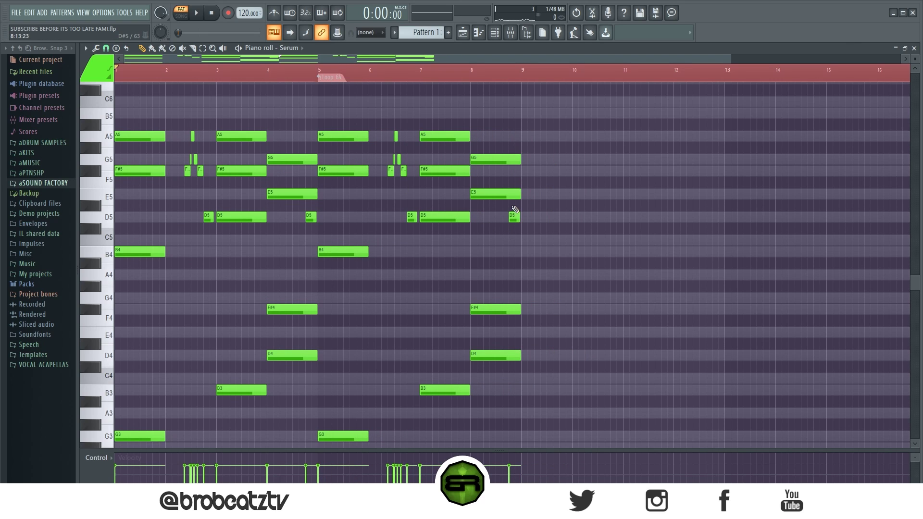
Step: Shorten the long E5 in bar 8 and raise the short D5 at the bar's end to E5
drag(520, 195, 510, 196)
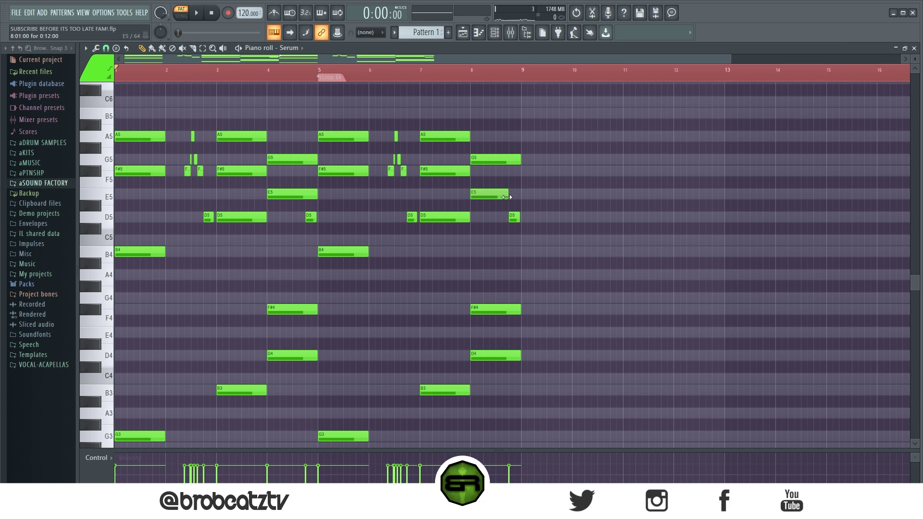
drag(516, 219, 517, 193)
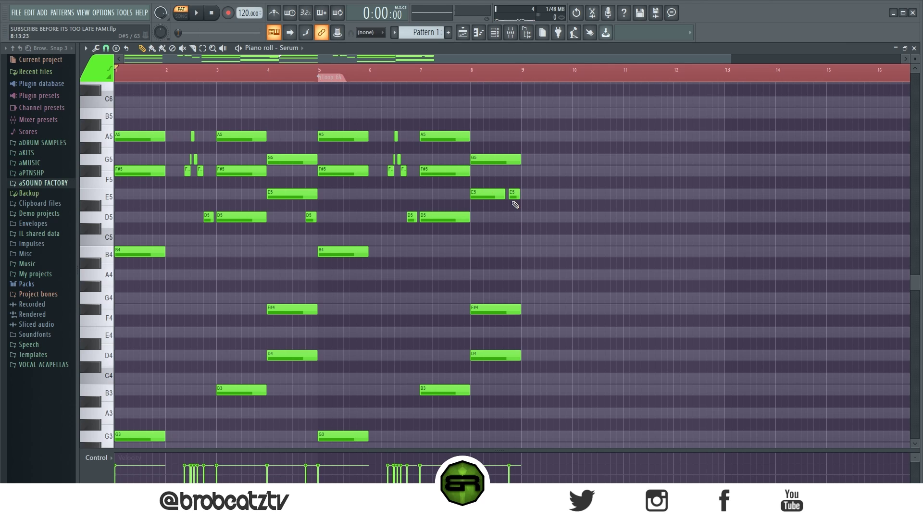
Step: Duplicate the eight-bar pattern, align the copy with the start of bar 9 to fill bars 9 to 16, and deselect it
key(ctrl+a)
drag(144, 171, 538, 177)
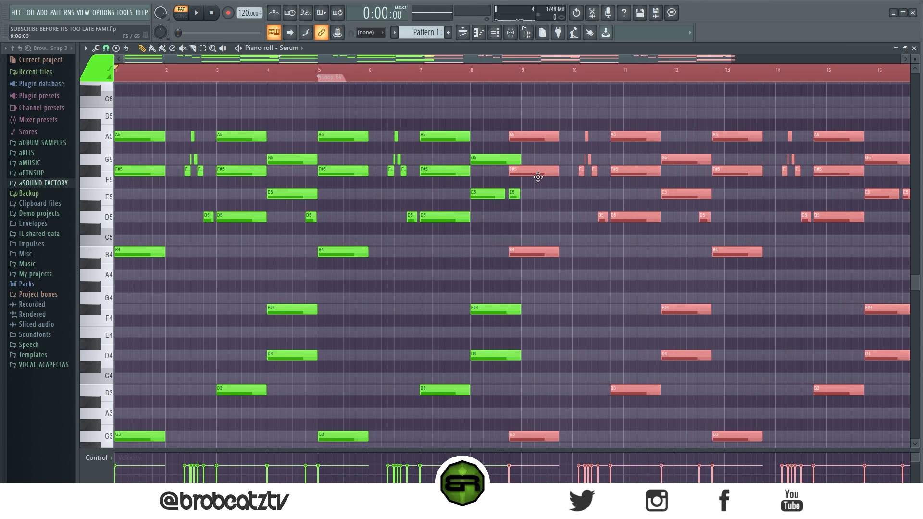
scroll(472, 71, right, 3)
drag(472, 72, 586, 81)
key(ctrl+d)
scroll(682, 170, down, 1)
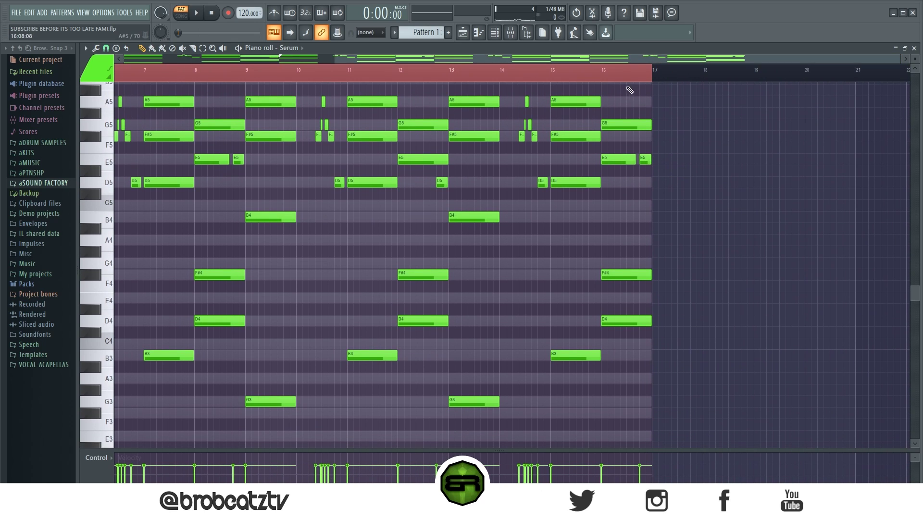
Step: Shorten the G5 in bar 16 to match the long E5 below it and add a one-step F#5 just before the closing E5
ctrl+scroll(698, 138, up, 2)
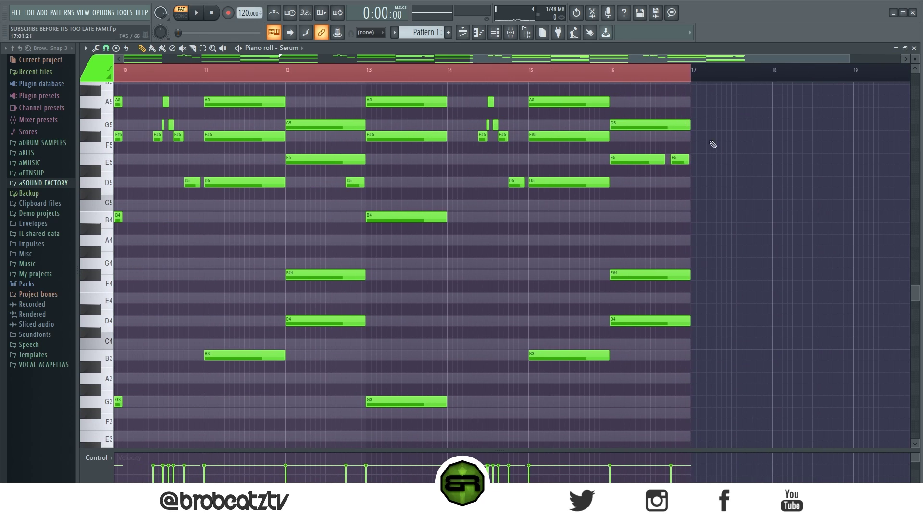
scroll(703, 148, up, 2)
ctrl+scroll(688, 82, up, 1)
ctrl+scroll(688, 83, up, 1)
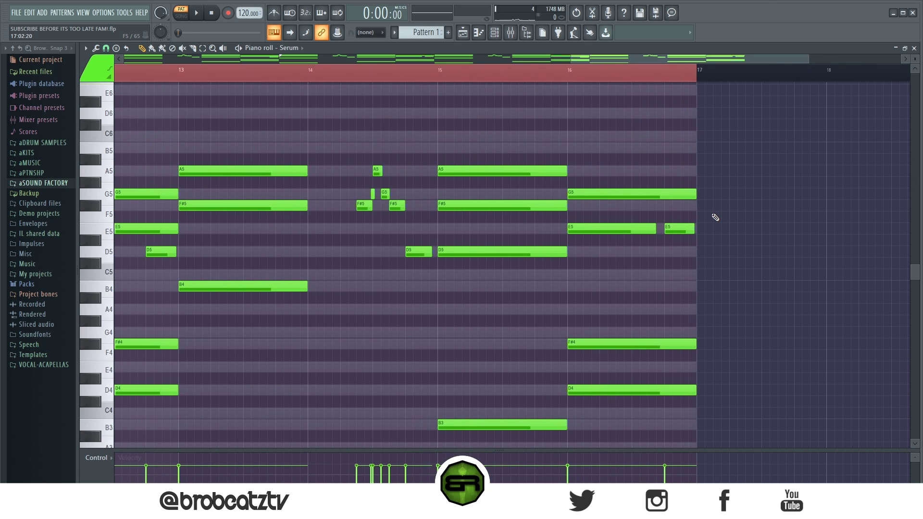
drag(695, 197, 657, 200)
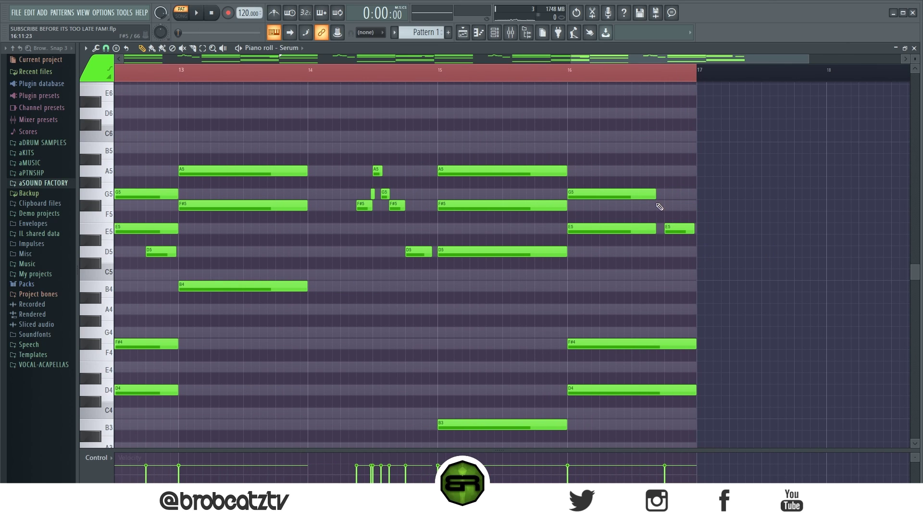
click(660, 204)
drag(743, 207, 665, 214)
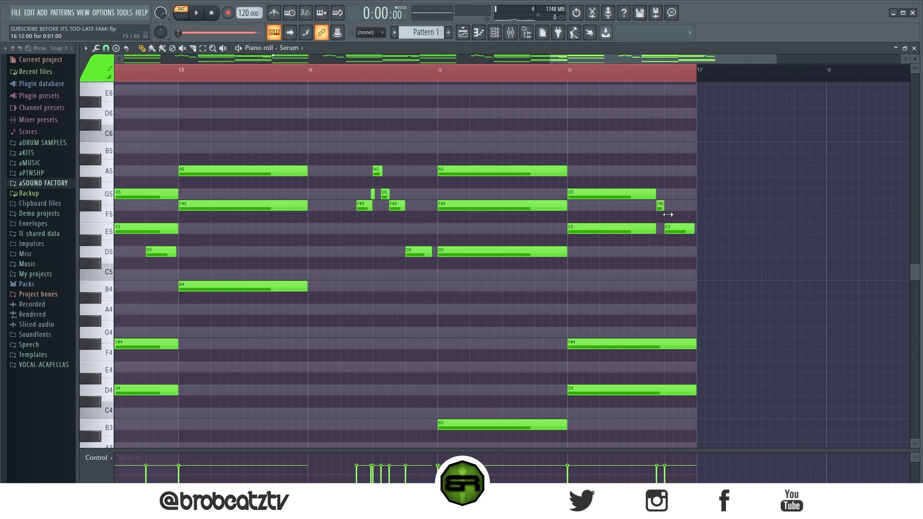
Step: Set the playback position to bar 16 and listen to the new ending fill
click(569, 81)
key(space)
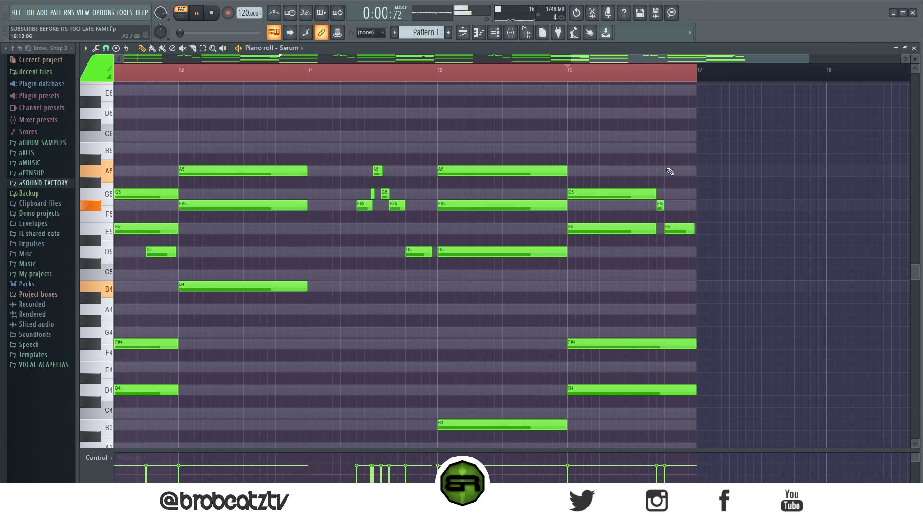
key(space)
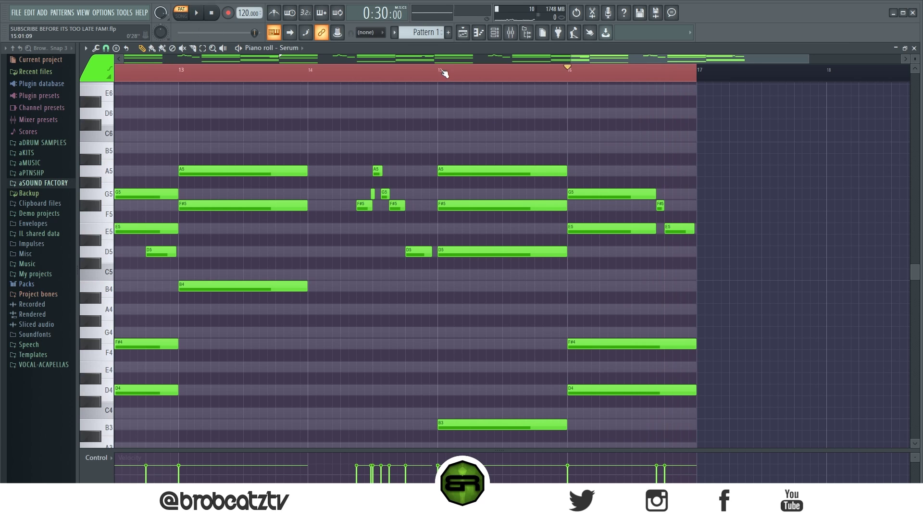
Step: Play the sixteen-bar progression from bar 1 to check the chords and fills
scroll(443, 74, down, 5)
scroll(391, 132, down, 3)
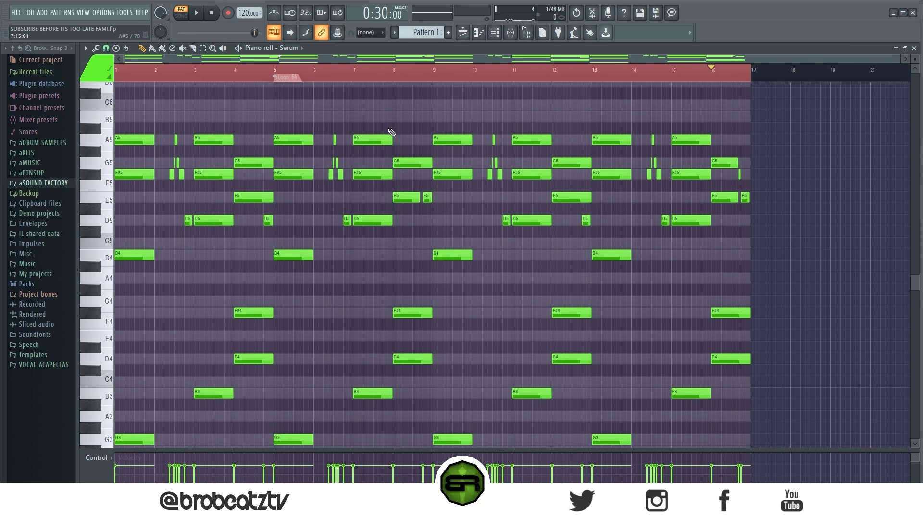
drag(267, 75, 78, 76)
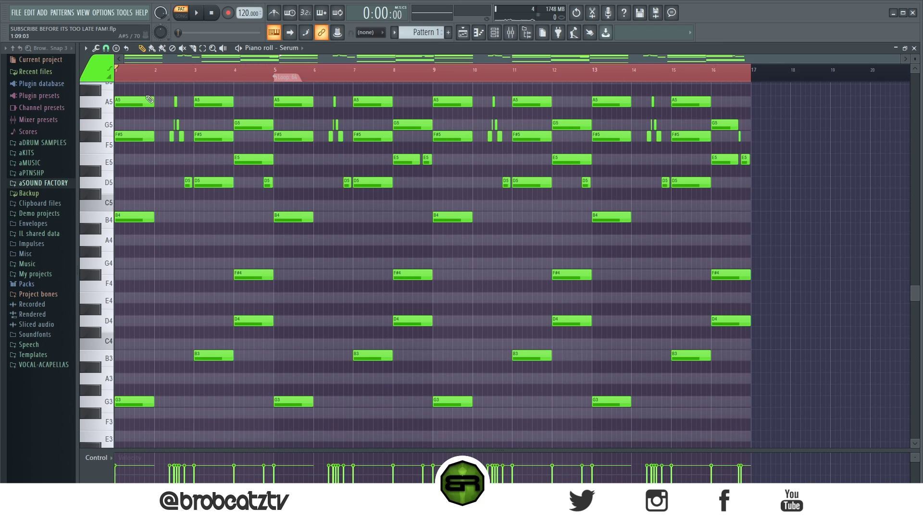
drag(915, 59, 772, 59)
key(space)
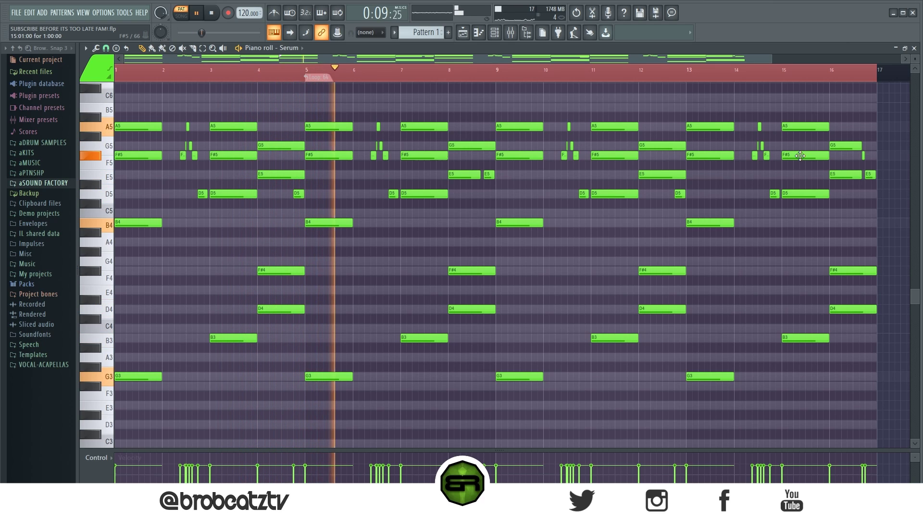
key(space)
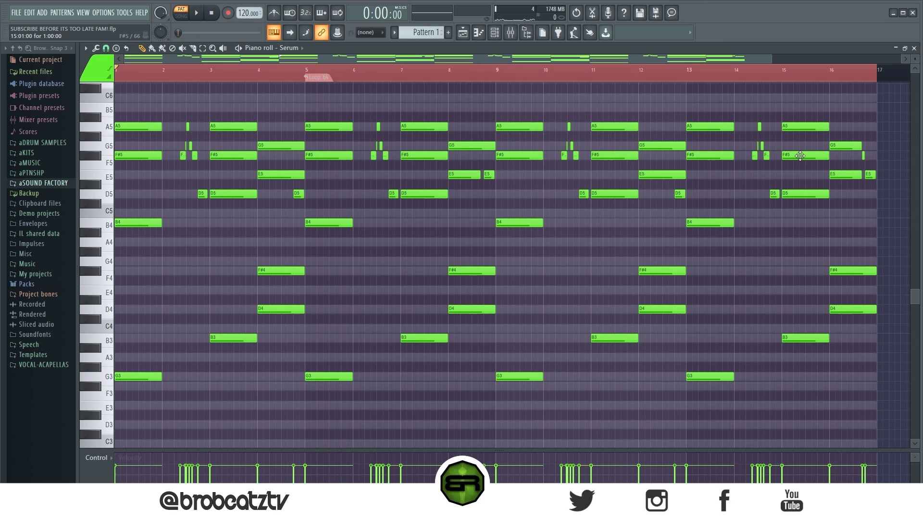
drag(888, 92, 98, 405)
ctrl+click(292, 413)
scroll(390, 339, up, 2)
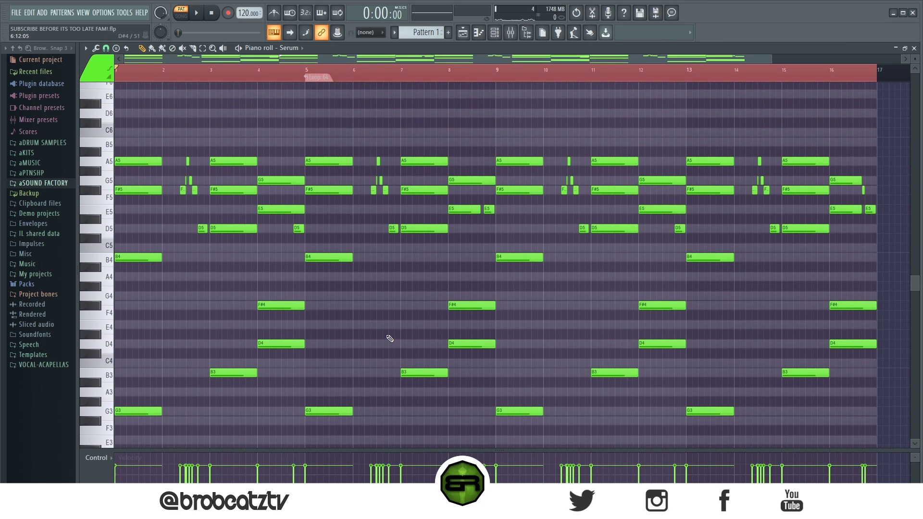
scroll(389, 336, down, 1)
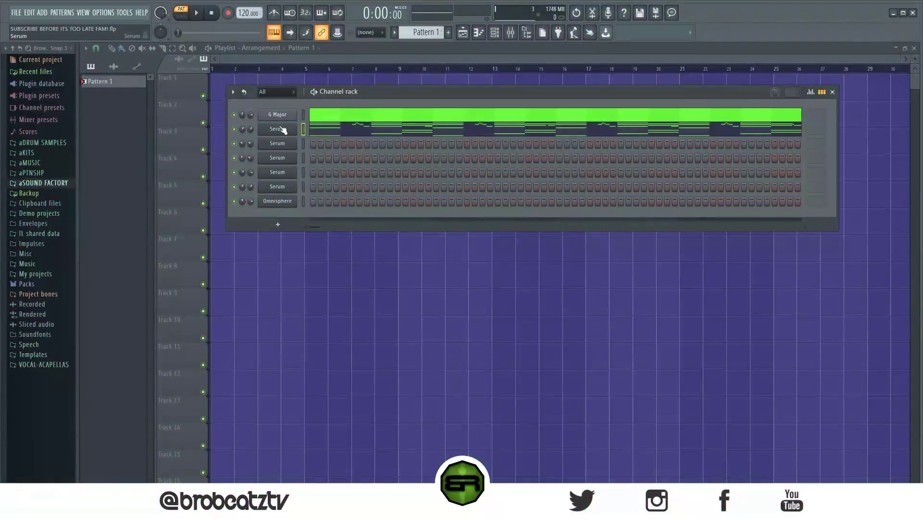
Step: Copy the chord notes from the first Serum channel to the second Serum channel and play the pattern
right_click(289, 128)
click(327, 129)
right_click(319, 143)
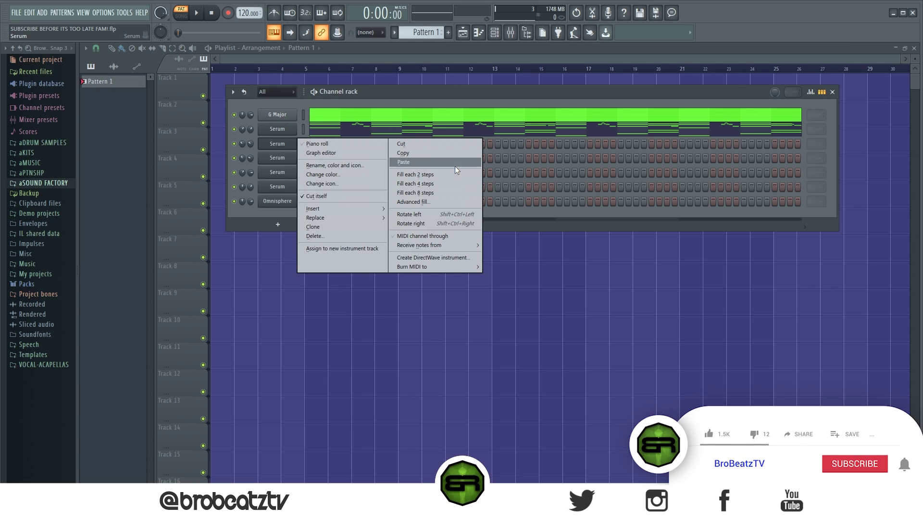
click(447, 165)
key(space)
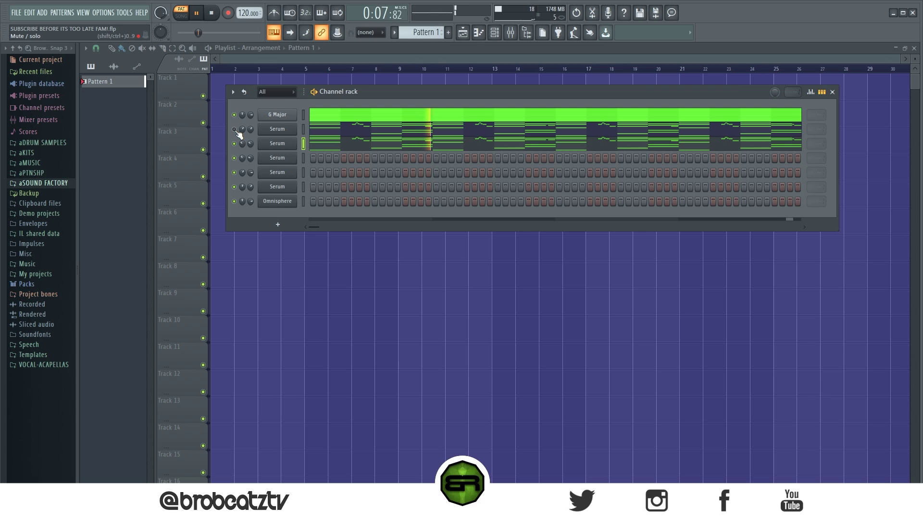
key(space)
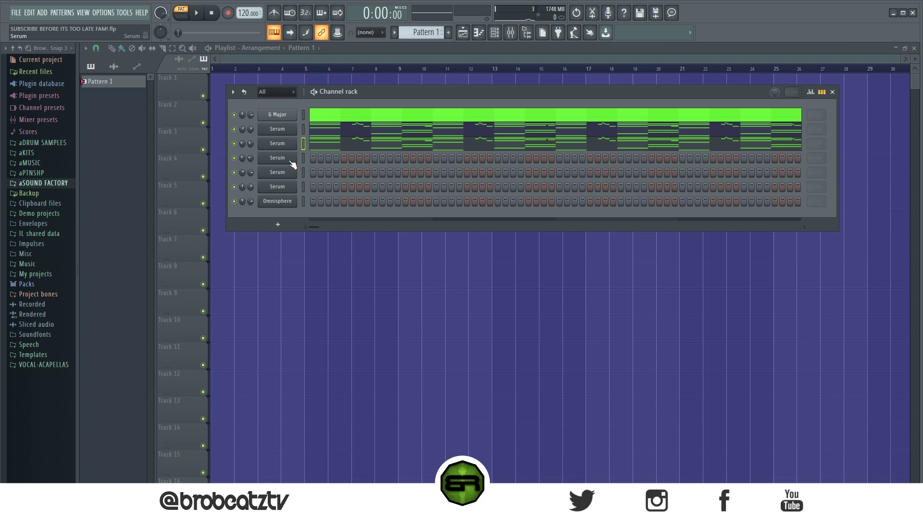
Step: Try raising the G3 in bar 1 and the B3 in bar 3 of the second Serum channel by one octave
click(308, 144)
drag(153, 340, 170, 382)
ctrl+shift+click(332, 343)
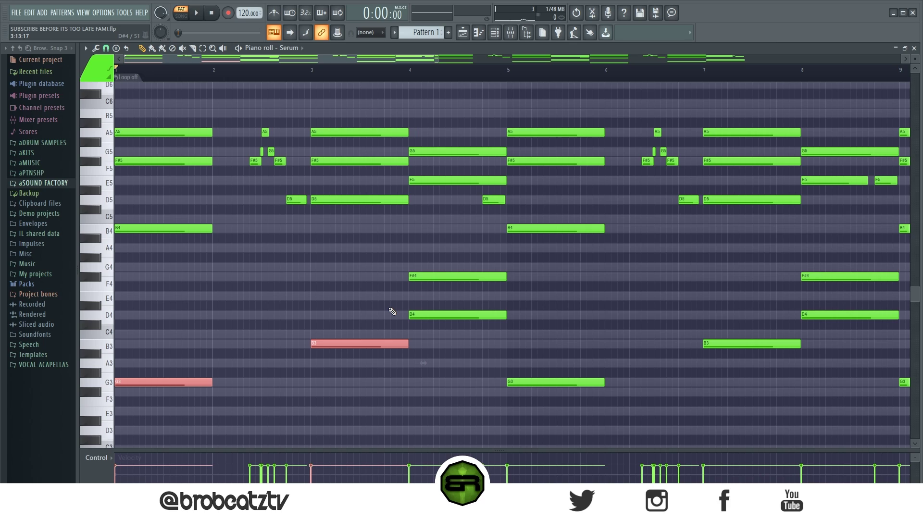
key(ctrl+Up)
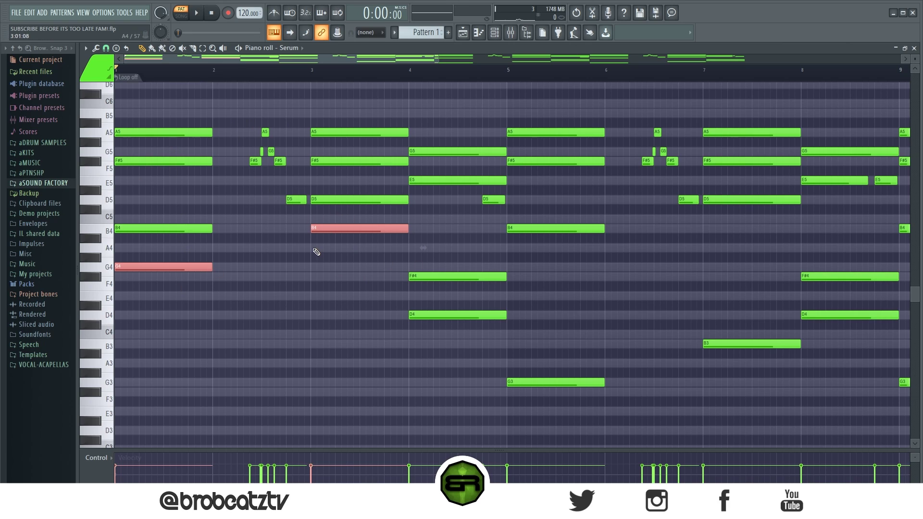
key(ctrl+Down)
drag(148, 118, 192, 442)
scroll(325, 264, up, 2)
drag(349, 86, 389, 316)
drag(470, 113, 470, 114)
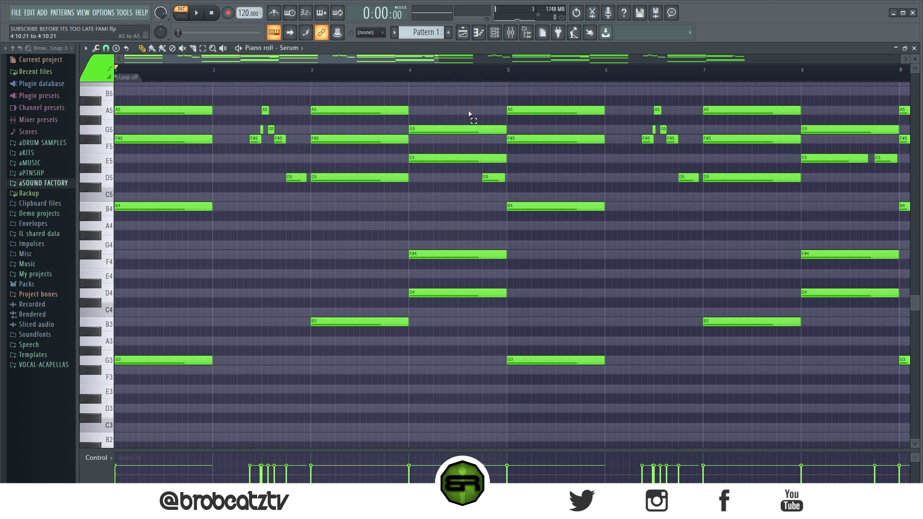
Step: Open the empty piano roll of the third Serum channel and choose a grid snap setting for the arp
click(495, 32)
right_click(289, 158)
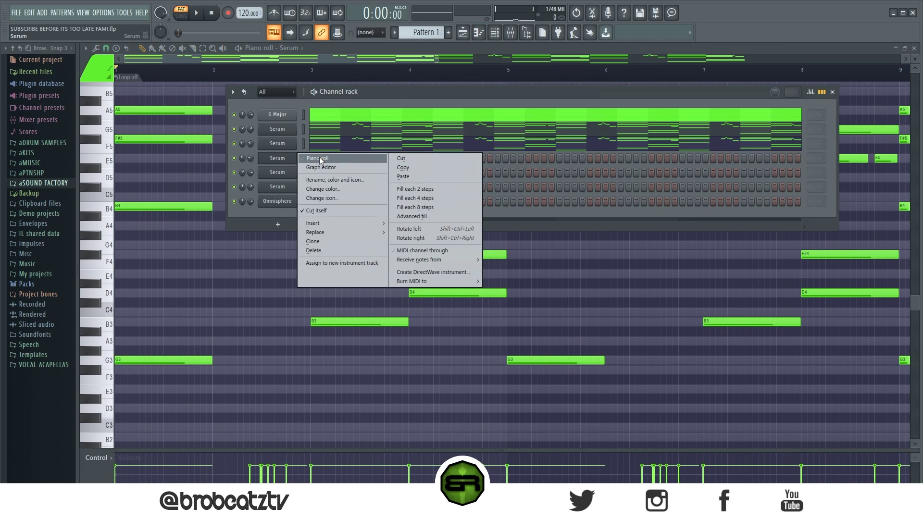
click(319, 159)
scroll(224, 68, up, 2)
drag(223, 59, 149, 62)
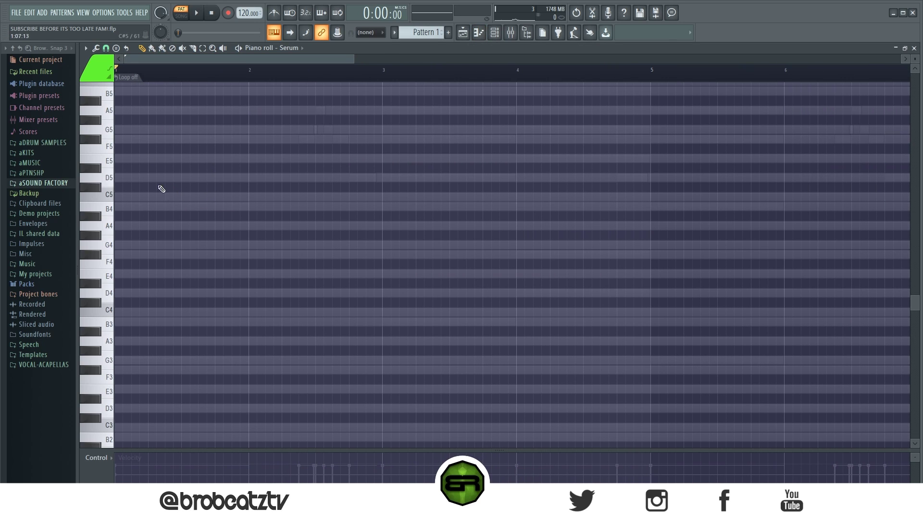
click(106, 48)
click(121, 176)
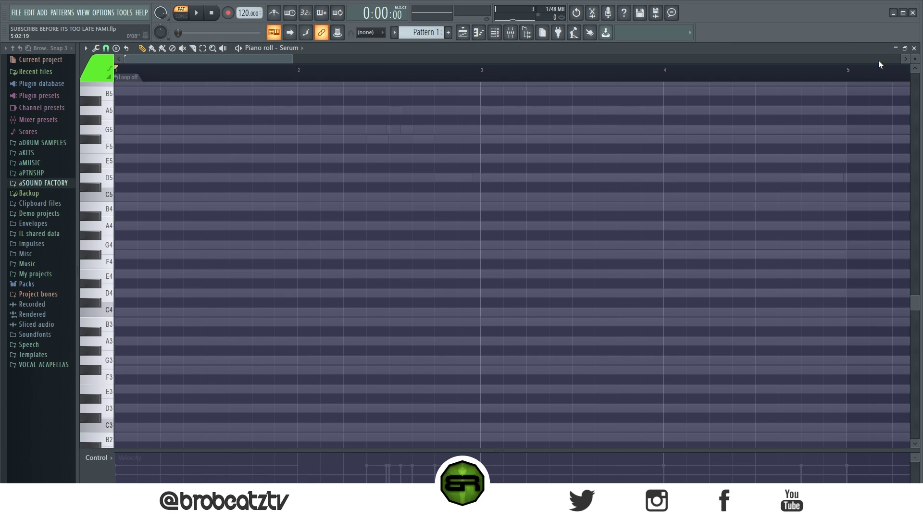
drag(915, 59, 915, 47)
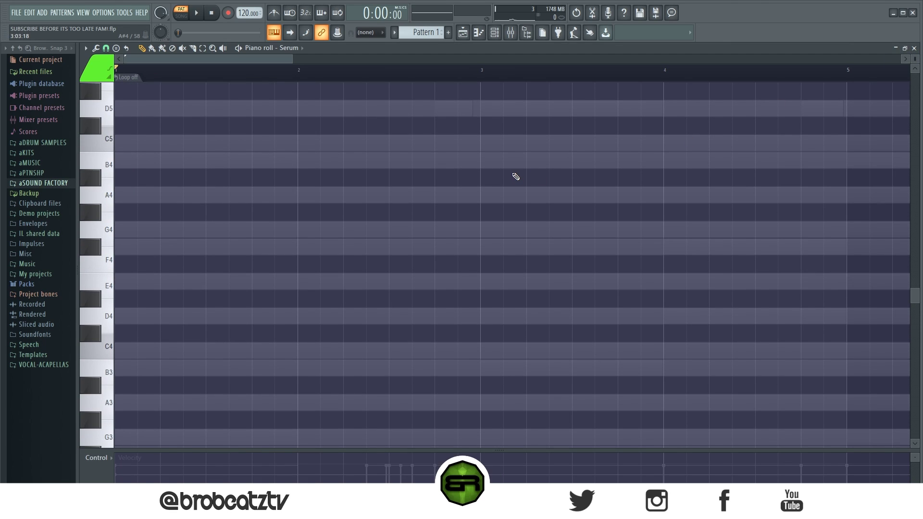
Step: Place a descending run of one-step notes A5, F#5, E5 and D5 at two-step intervals from the start of bar 1
scroll(185, 267, up, 2)
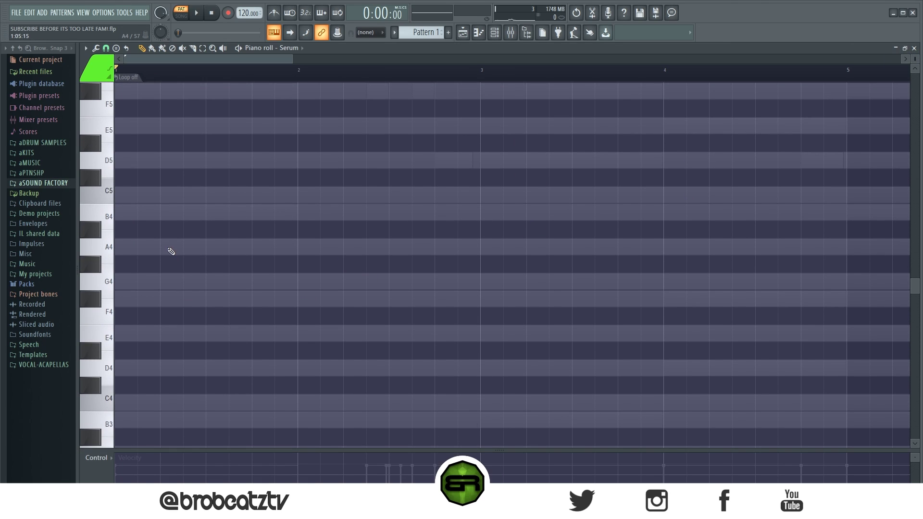
scroll(171, 252, up, 4)
click(145, 254)
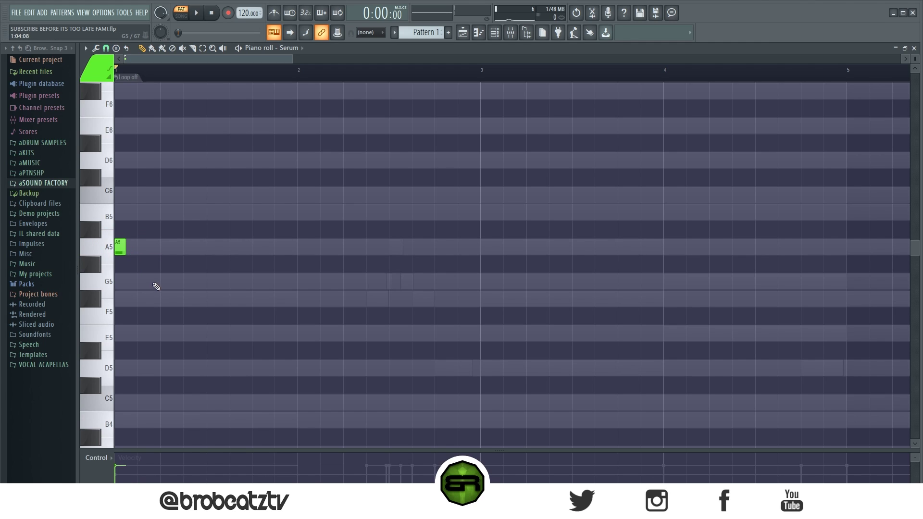
scroll(156, 287, down, 2)
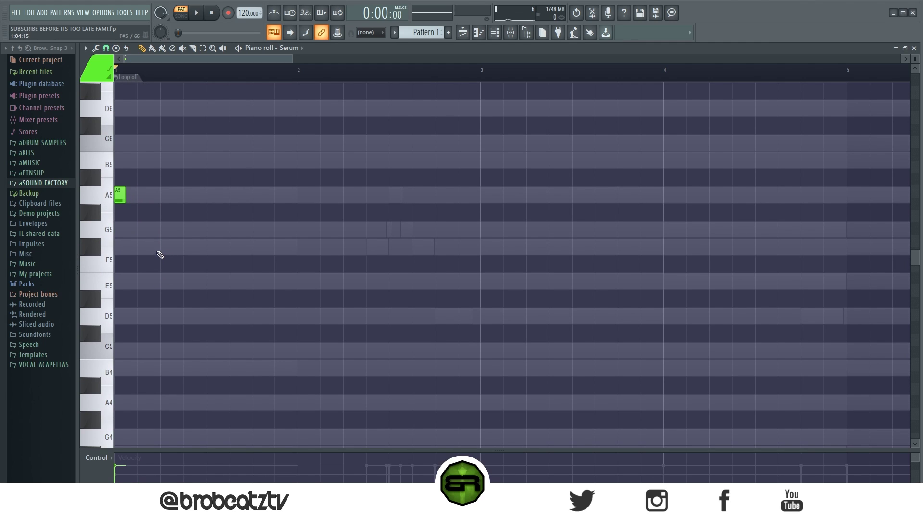
click(142, 247)
click(165, 281)
click(188, 316)
Step: Try duplicating the four-note run into the second half of bar 1
key(ctrl+a)
drag(122, 202, 213, 202)
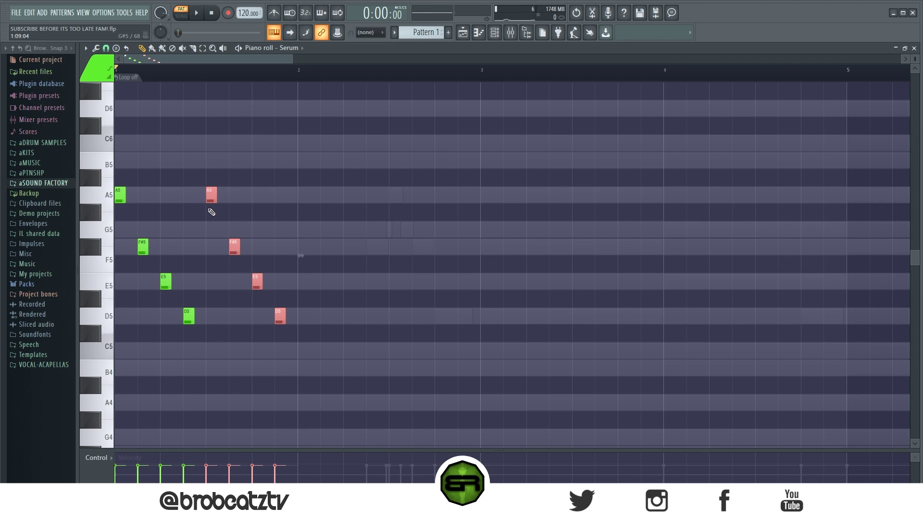
key(Delete)
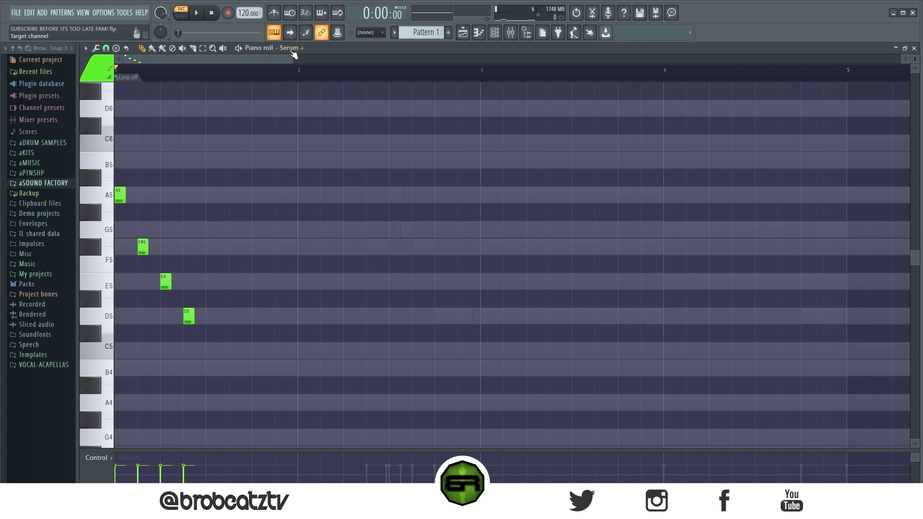
Step: Check the chord channel's notes and replace the arp's E5 and D5 in bar 1 with B4 and G4
scroll(296, 52, down, 1)
scroll(296, 52, up, 2)
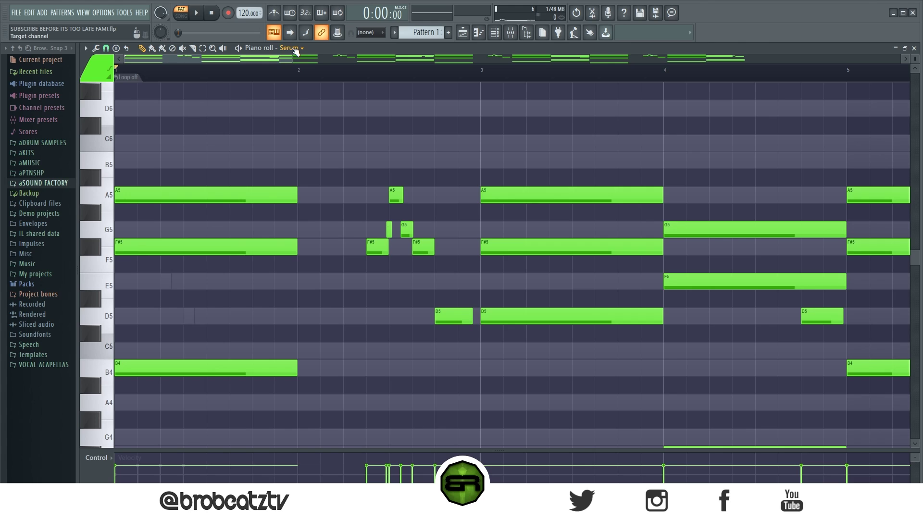
key(ctrl+z)
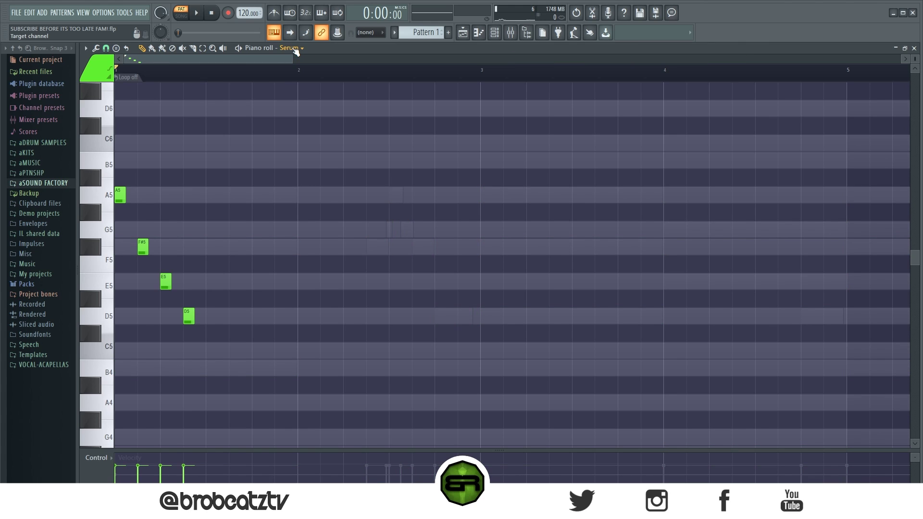
click(170, 372)
right_click(168, 282)
right_click(189, 316)
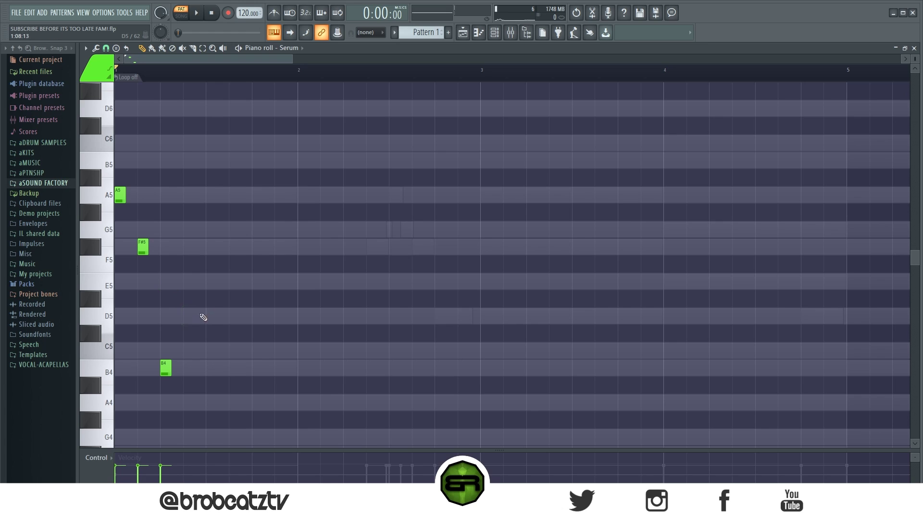
scroll(203, 317, down, 3)
click(186, 337)
Step: Duplicate the A5, F#5, B4, G4 run into the second half of bar 1 and deselect the copy
drag(246, 358, 95, 64)
scroll(581, 214, down, 1)
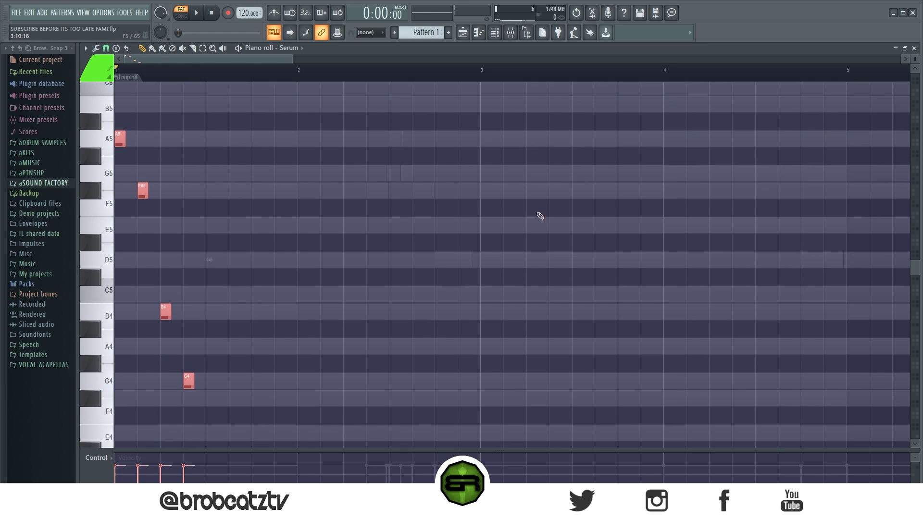
key(ctrl+b)
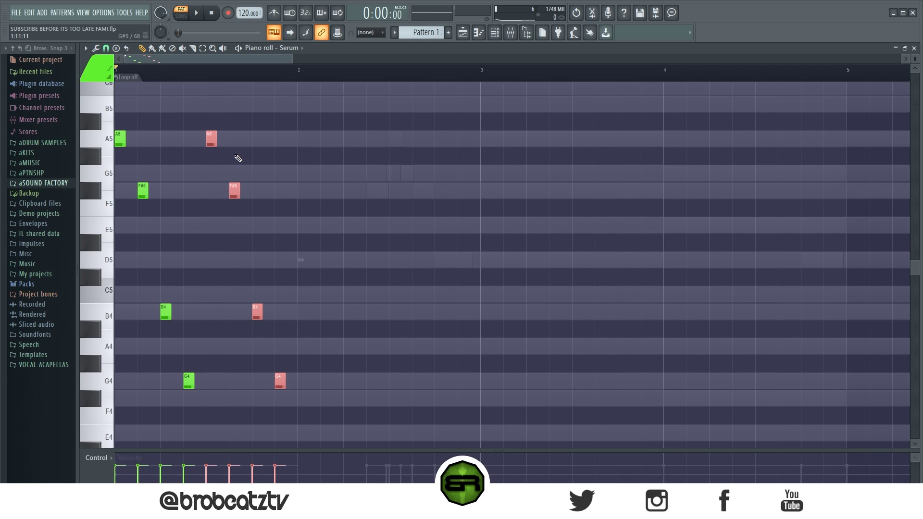
click(326, 156)
Step: Place one-step notes A5, G5, F#5 and D5 at two-step intervals from the start of bar 2
click(304, 140)
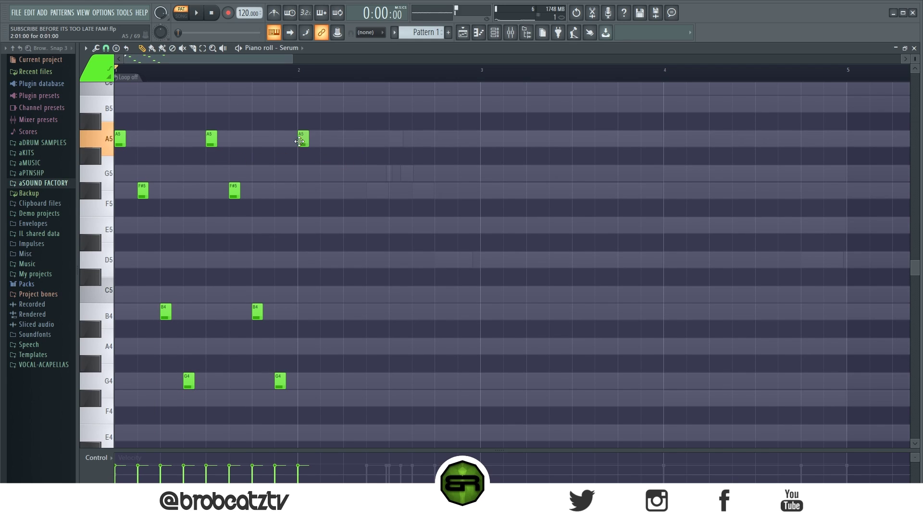
click(326, 174)
click(346, 191)
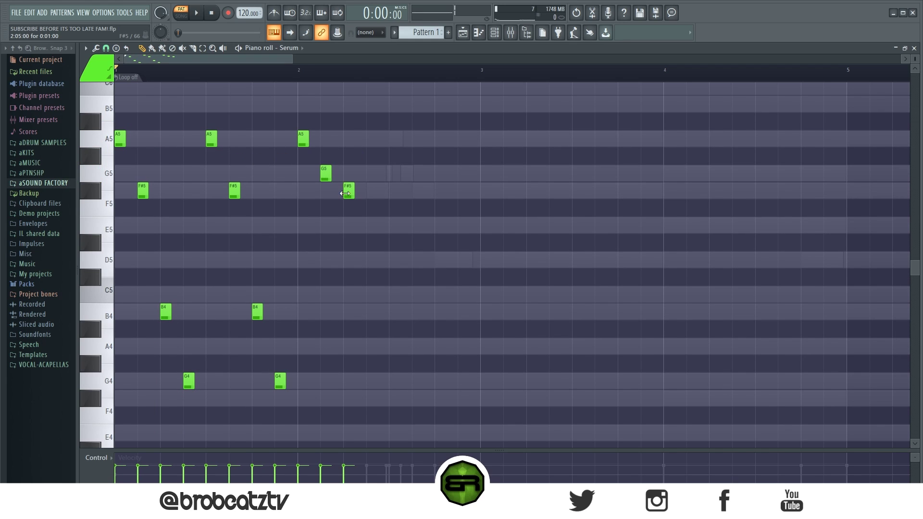
click(371, 260)
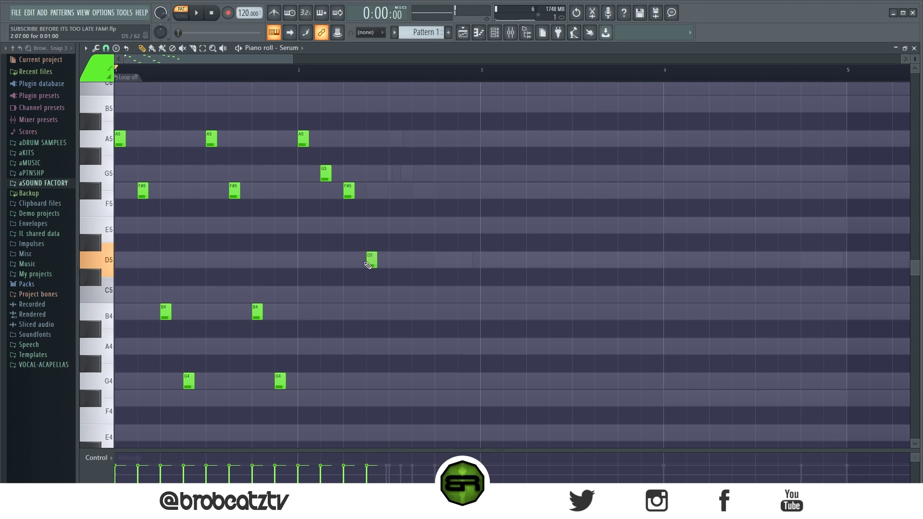
Step: Add a one-step G4 beneath the D5 in bar 2 and duplicate the run into the second half of the bar
mouse_move(305, 385)
mouse_down()
mouse_move(189, 382)
mouse_move(286, 384)
mouse_up()
key(ctrl+b)
drag(381, 266, 303, 139)
key(ctrl+b)
key(ctrl+d)
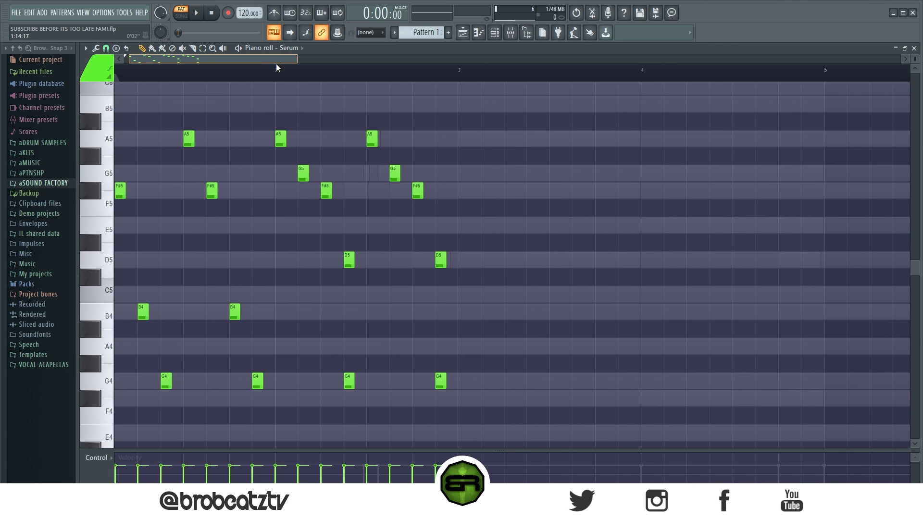
key(space)
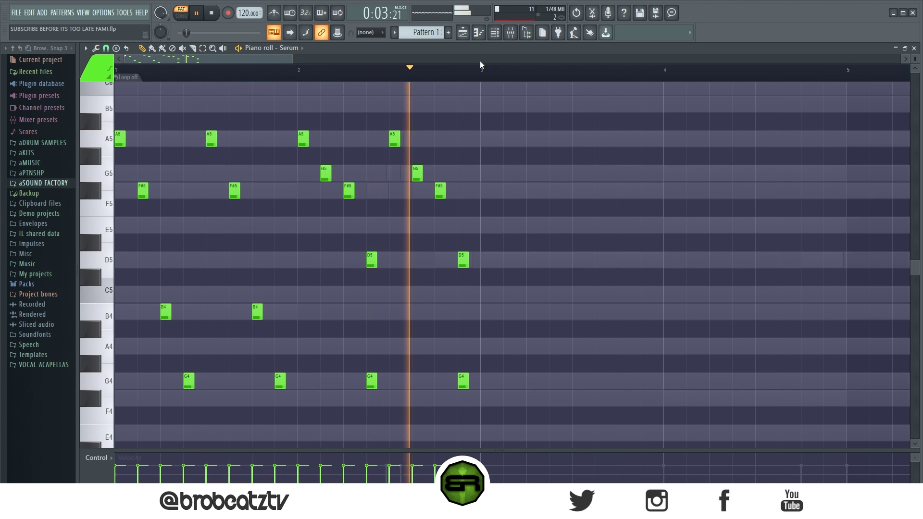
key(space)
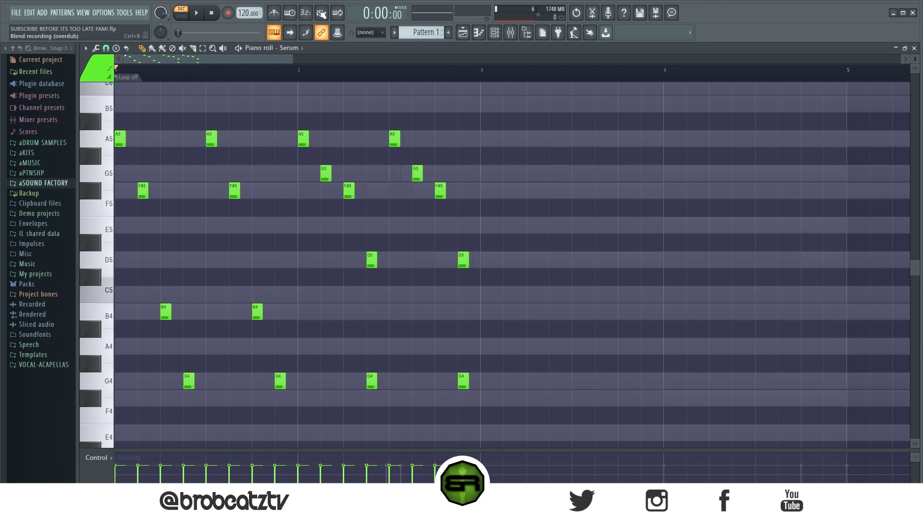
Step: Place a one-step A5 at the start of bar 3 and check the chord channel's notes for that bar
drag(264, 56, 323, 65)
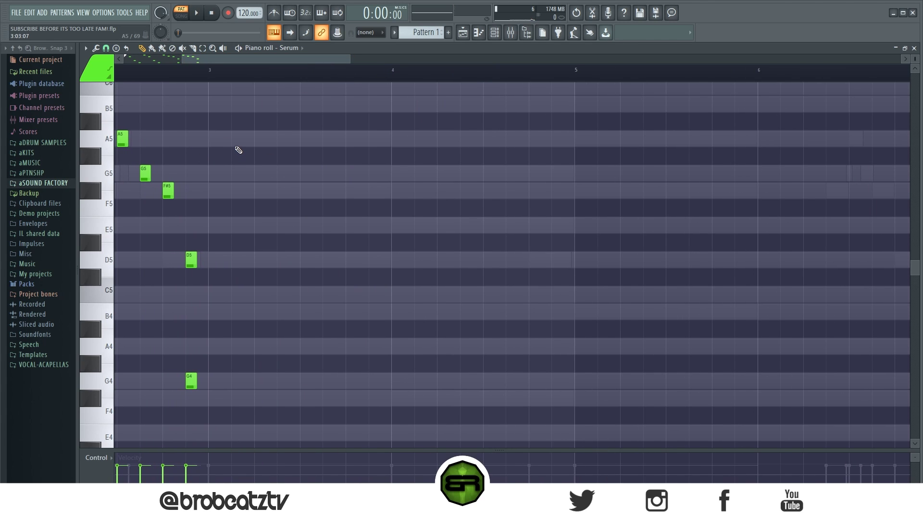
click(212, 140)
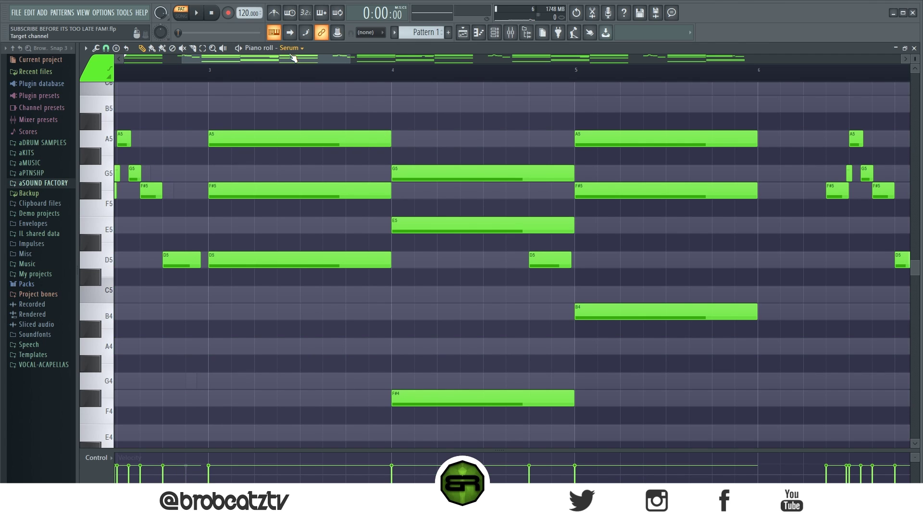
scroll(291, 54, down, 1)
scroll(291, 54, up, 1)
scroll(291, 54, down, 1)
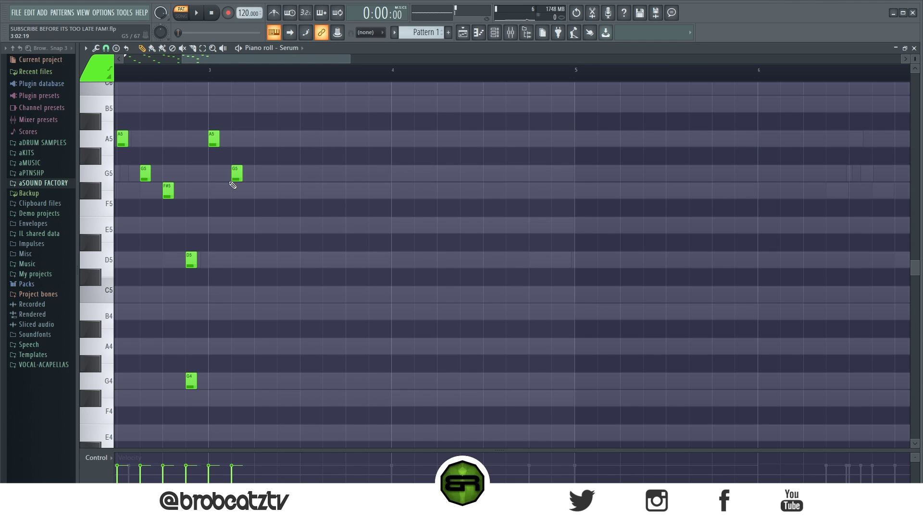
Step: Continue bar 3 after the A5 with one-step F#5, D5 and B4 at two-step intervals, adding B3 beneath the B4
click(237, 190)
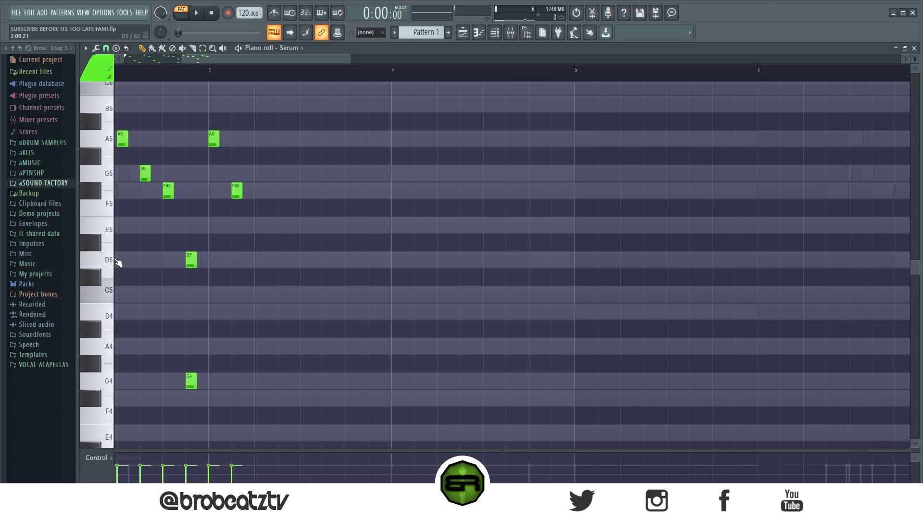
click(258, 263)
scroll(280, 270, down, 2)
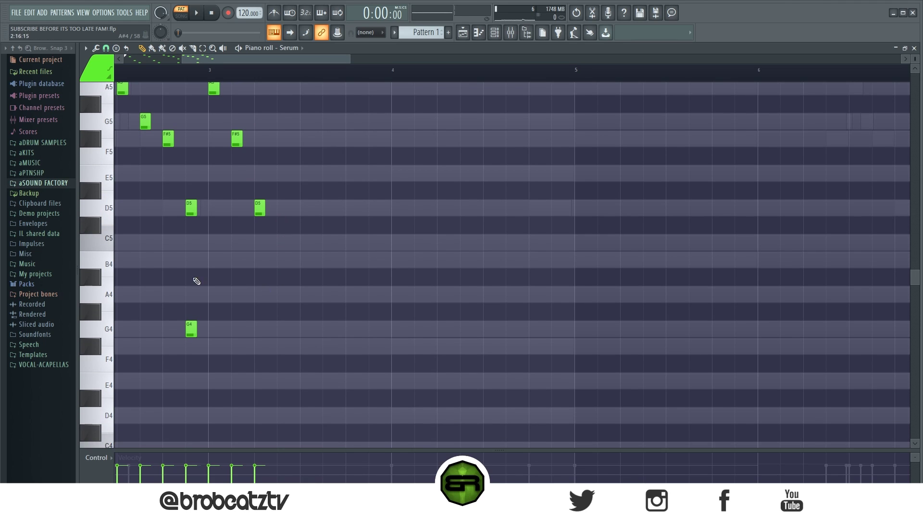
click(279, 261)
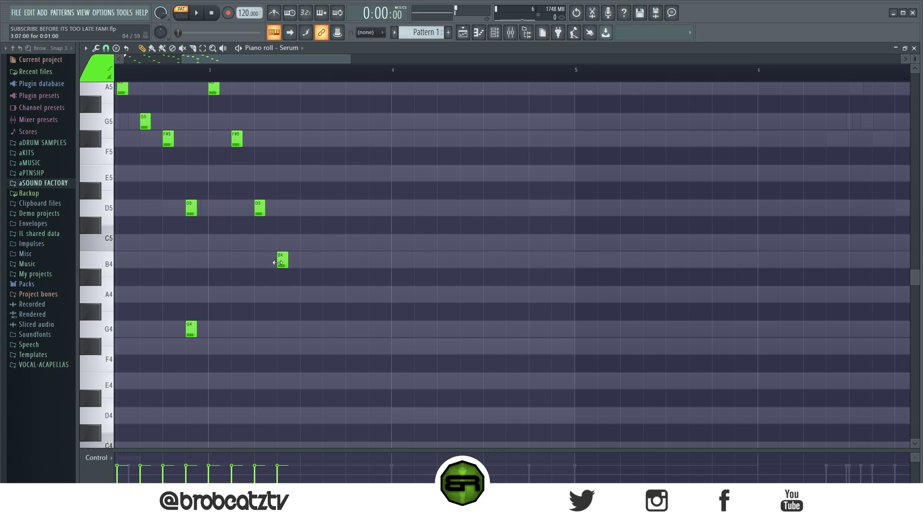
scroll(279, 264, down, 2)
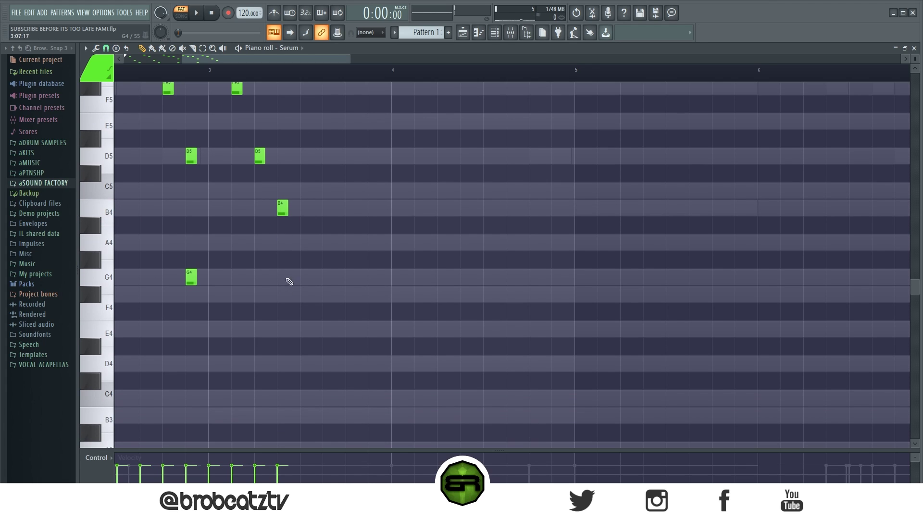
click(275, 416)
Step: Duplicate the bar 3 run of A5, F#5, D5, B4 and B3 into the second half of the bar and deselect the copy
drag(305, 439, 218, 144)
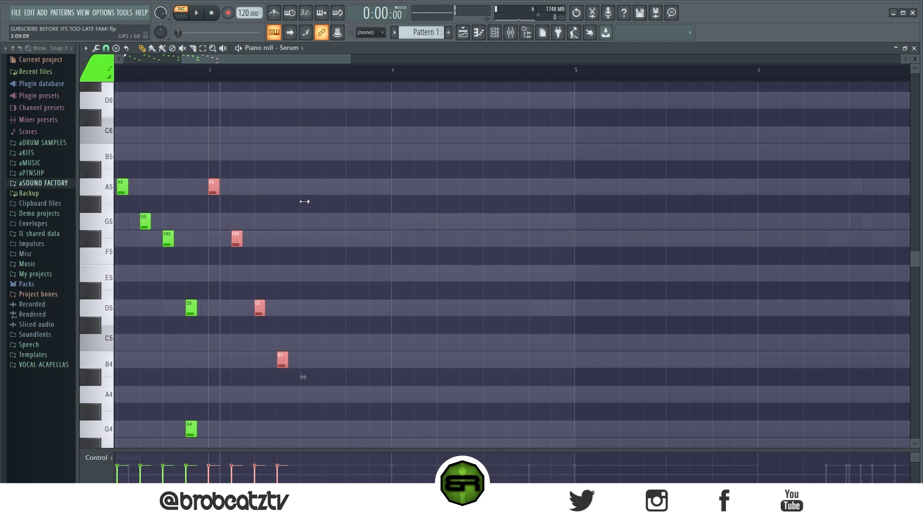
shift+drag(213, 191, 310, 194)
scroll(284, 187, down, 4)
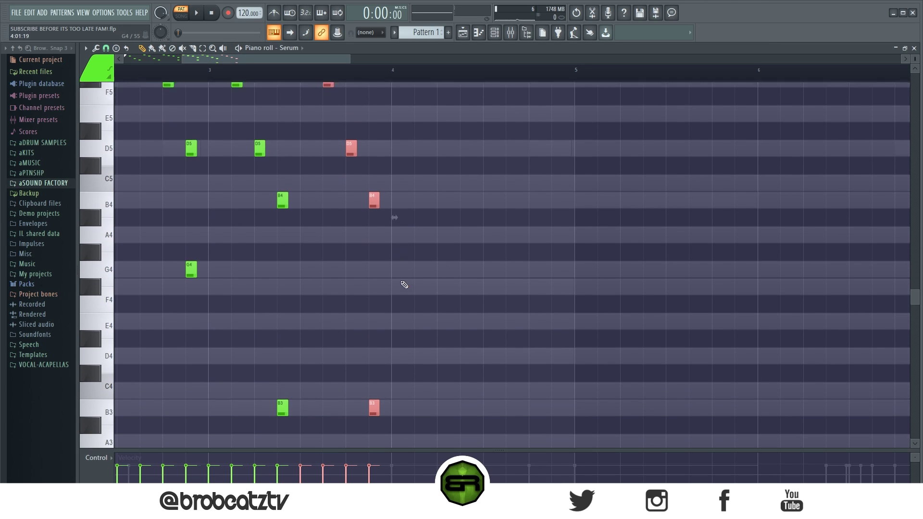
scroll(404, 285, down, 1)
click(404, 282)
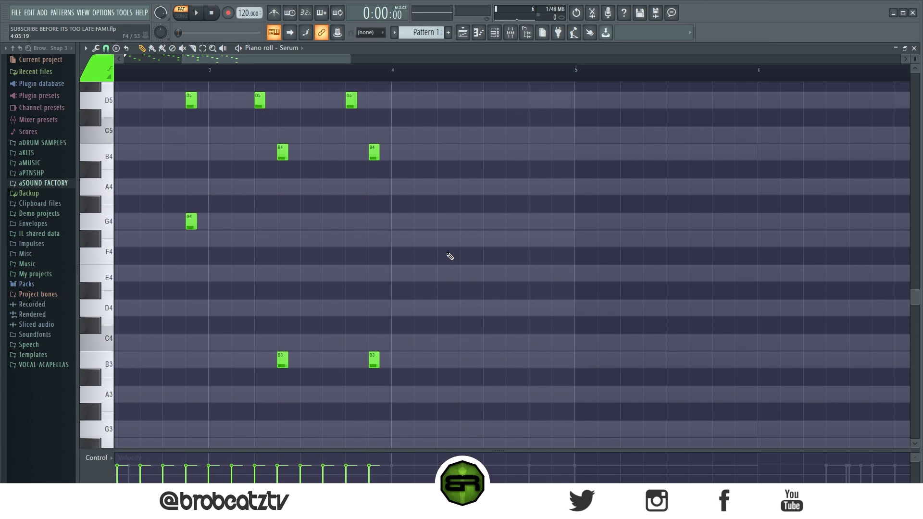
Step: Check the chord channel's bar 4 notes and place one-step G5, F#5 and E5 at two-step intervals from the start of bar 4
scroll(442, 248, up, 4)
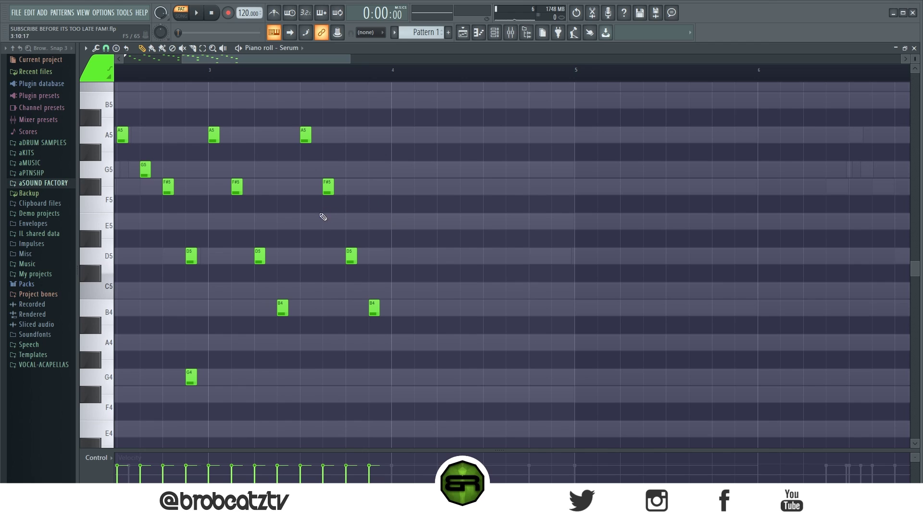
key(ctrl+z)
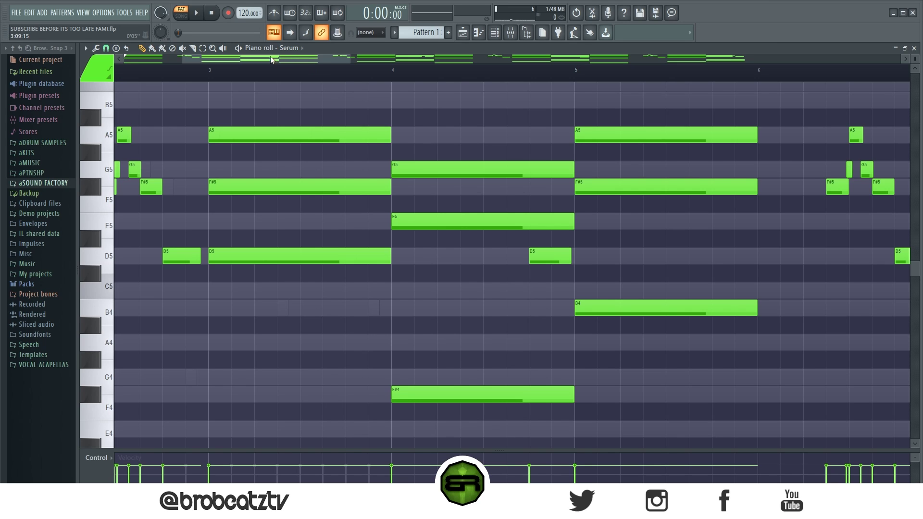
scroll(297, 50, down, 1)
scroll(285, 75, down, 2)
scroll(329, 110, down, 2)
scroll(329, 110, up, 4)
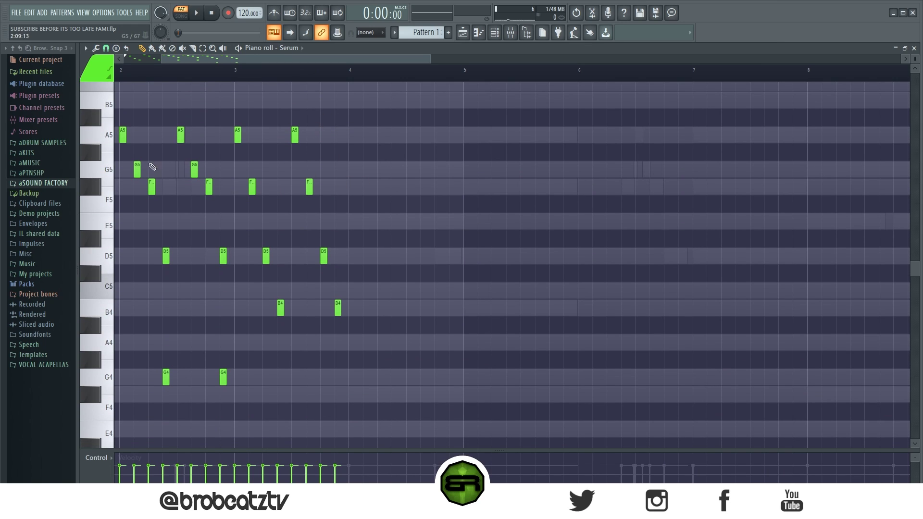
click(351, 169)
click(365, 187)
click(381, 221)
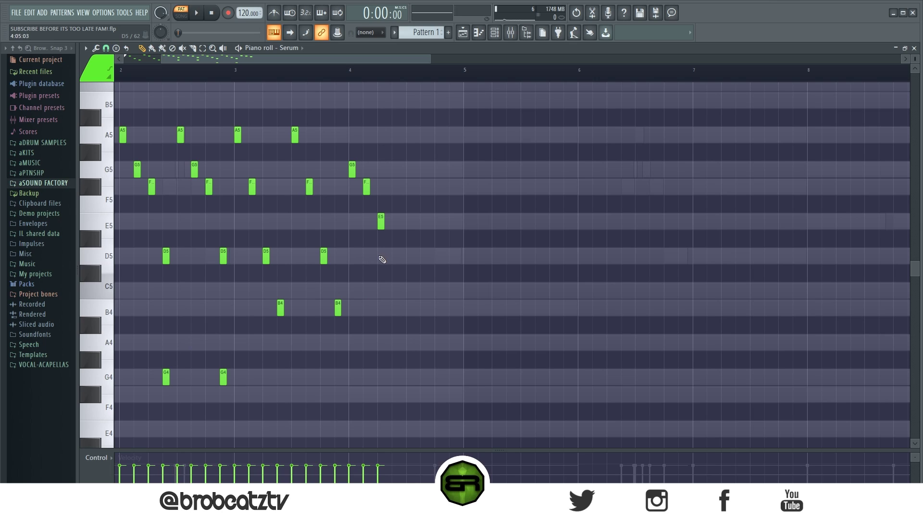
Step: Recheck the bar 4 chord and add one-step F#4 and D4 together two steps after the E5
scroll(300, 53, up, 1)
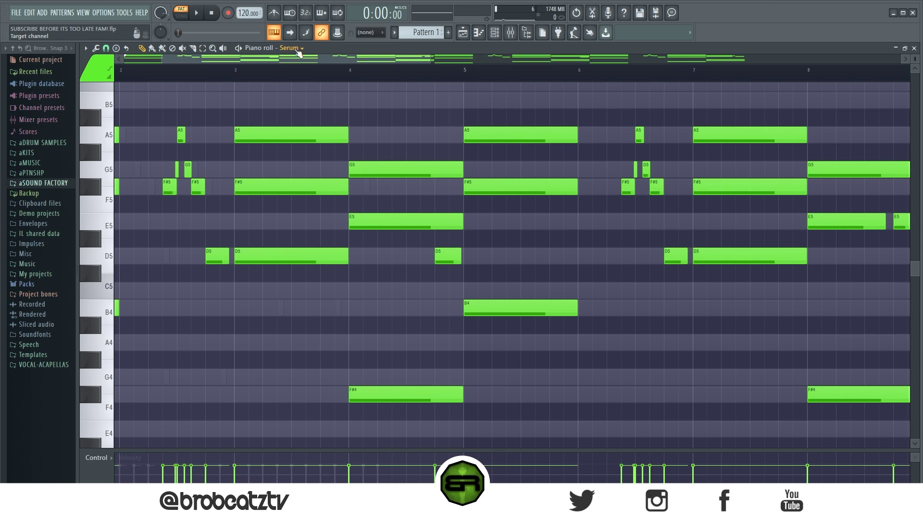
scroll(299, 52, down, 1)
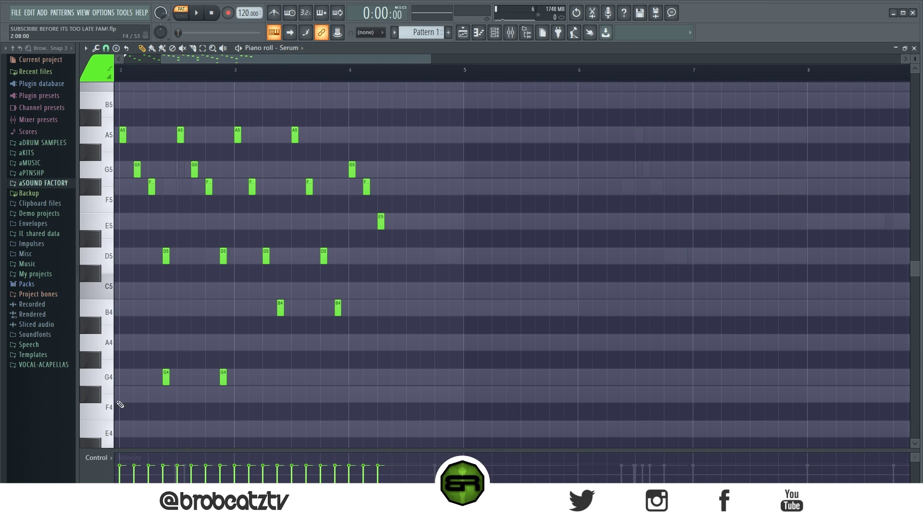
scroll(349, 374, down, 1)
click(394, 342)
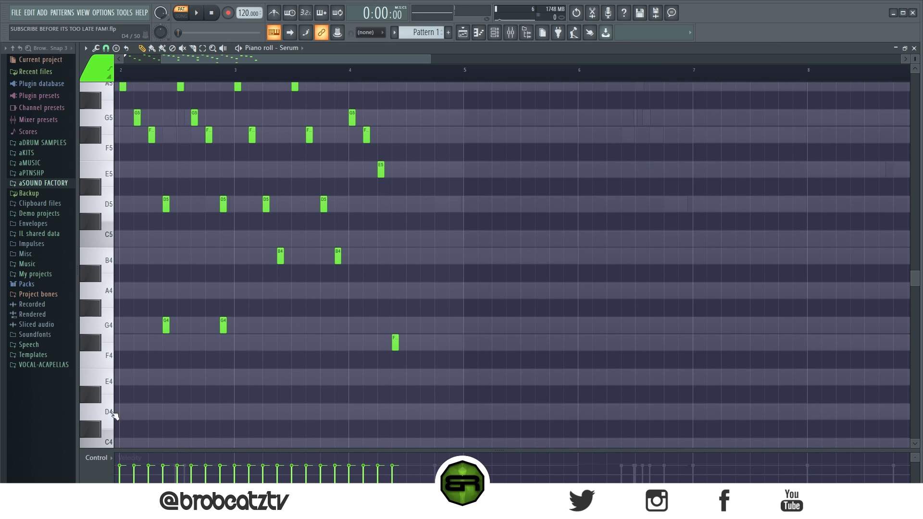
click(395, 413)
Step: Duplicate the bar 4 run of G5, F#5, E5, F#4 and D4 into the second half of the bar and deselect the copy
drag(377, 284, 438, 434)
drag(152, 180, 187, 321)
drag(212, 187, 243, 327)
key(ctrl+d)
drag(413, 436, 355, 134)
mouse_move(353, 262)
mouse_down()
mouse_move(421, 270)
mouse_move(409, 272)
mouse_up()
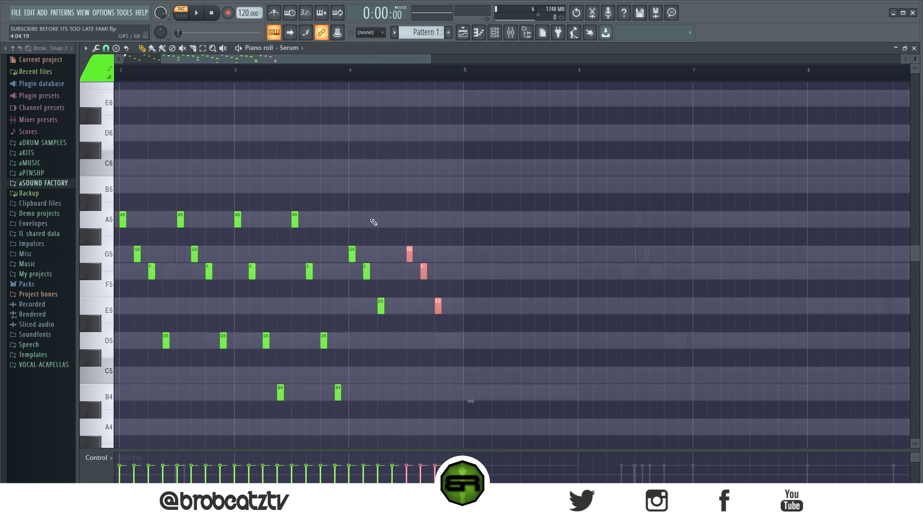
scroll(372, 220, down, 4)
scroll(317, 78, down, 2)
scroll(318, 79, down, 2)
key(ctrl+d)
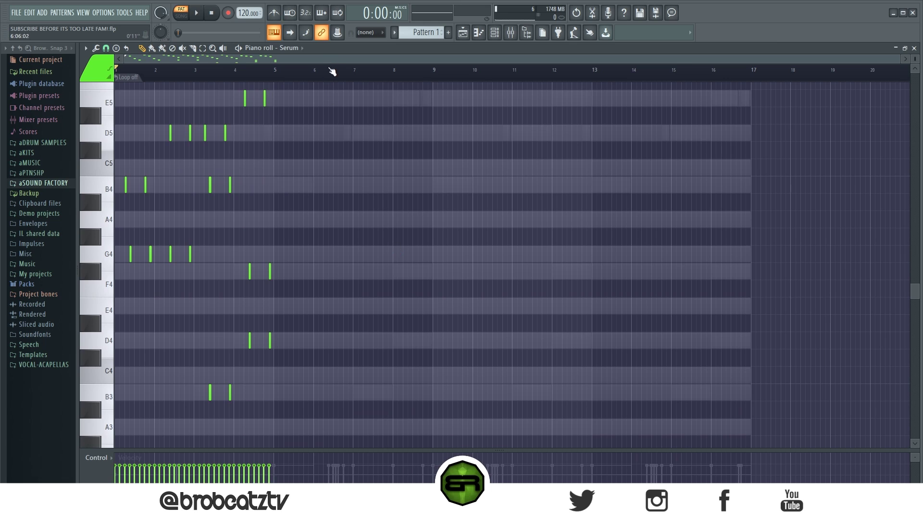
Step: Duplicate the whole four-bar arp into bars 5 to 8 and start playback
scroll(275, 62, up, 2)
drag(275, 61, 150, 72)
scroll(216, 153, up, 4)
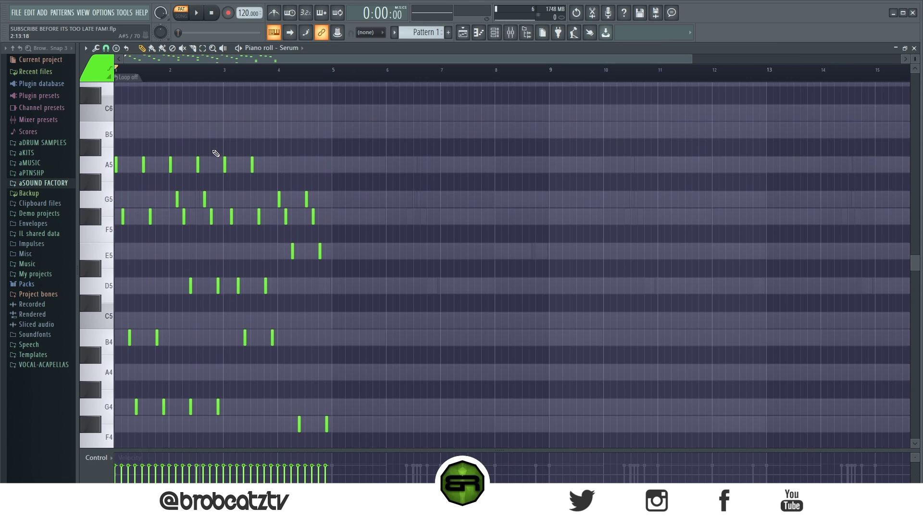
drag(916, 63, 915, 49)
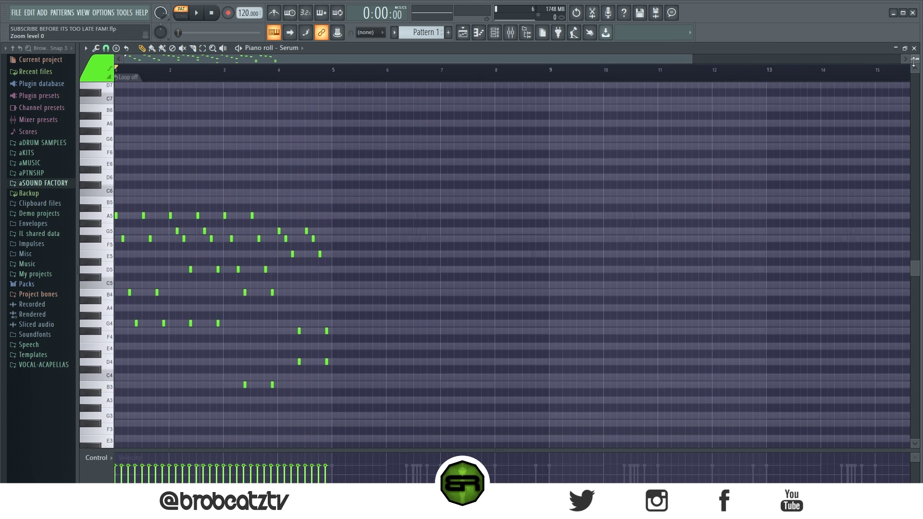
scroll(369, 72, up, 1)
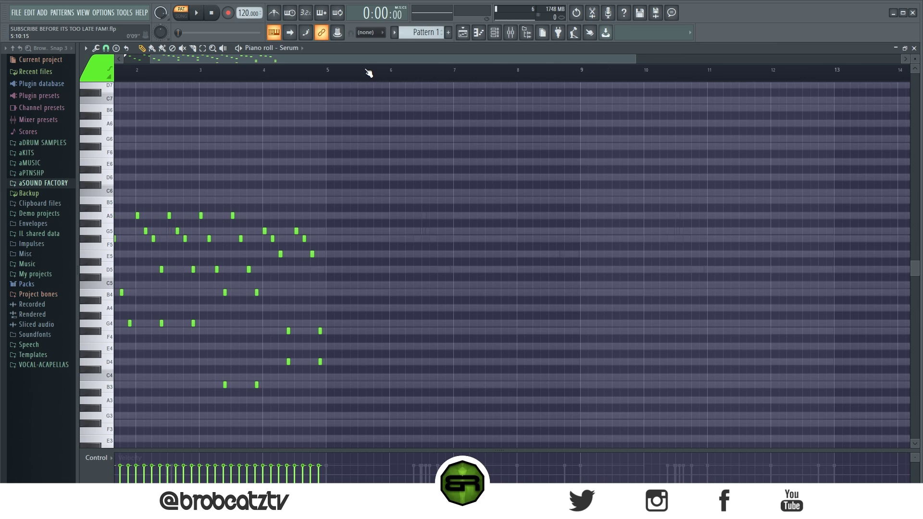
drag(469, 145, 126, 402)
key(space)
drag(486, 167, 60, 441)
drag(124, 239, 367, 241)
Step: Duplicate the eight-bar arp into bars 9 to 16, raise the copy one octave, and stop playback
key(ctrl+a)
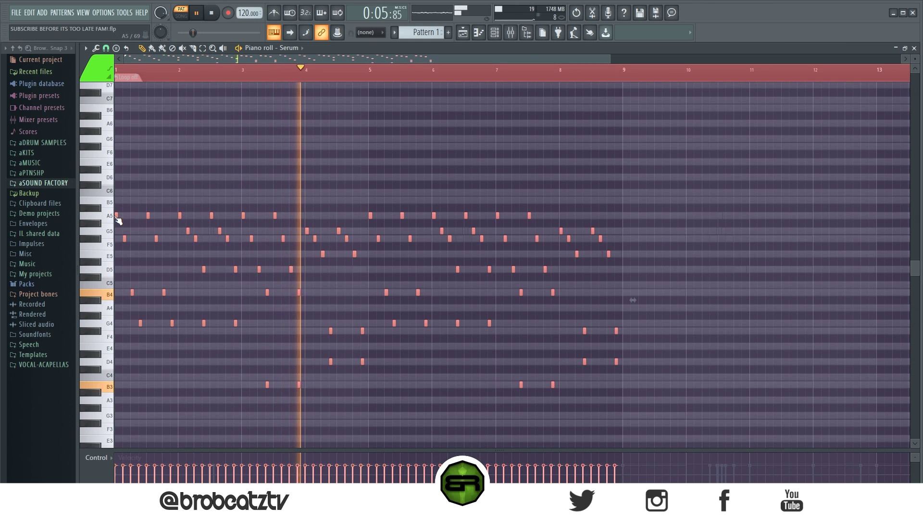
key(ctrl+b)
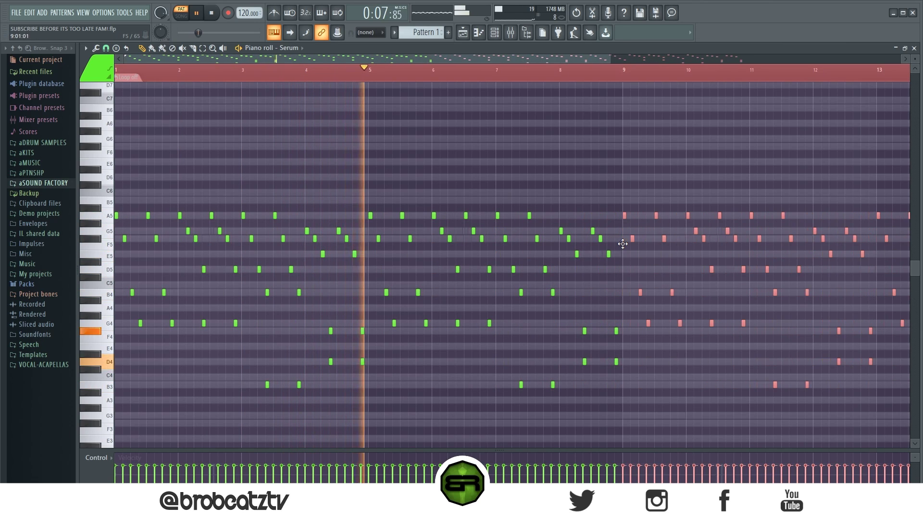
key(ctrl+Up)
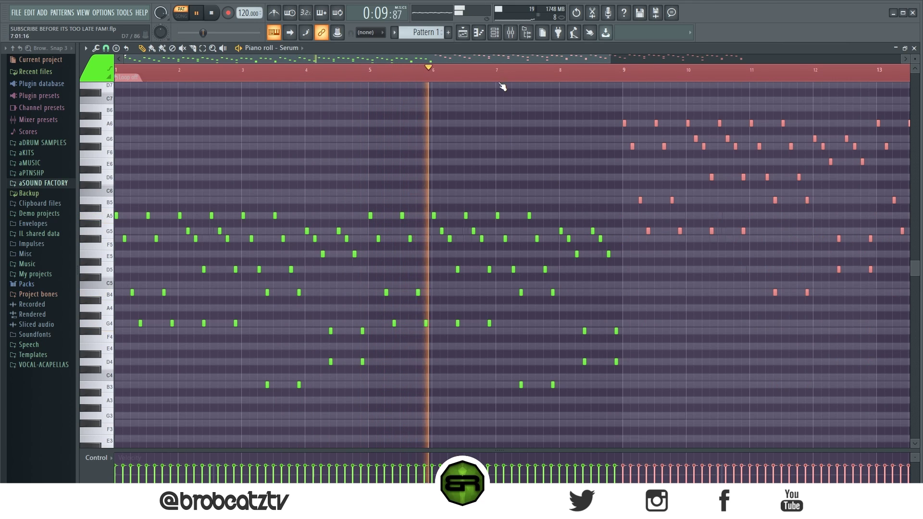
scroll(503, 75, down, 3)
key(ctrl+d)
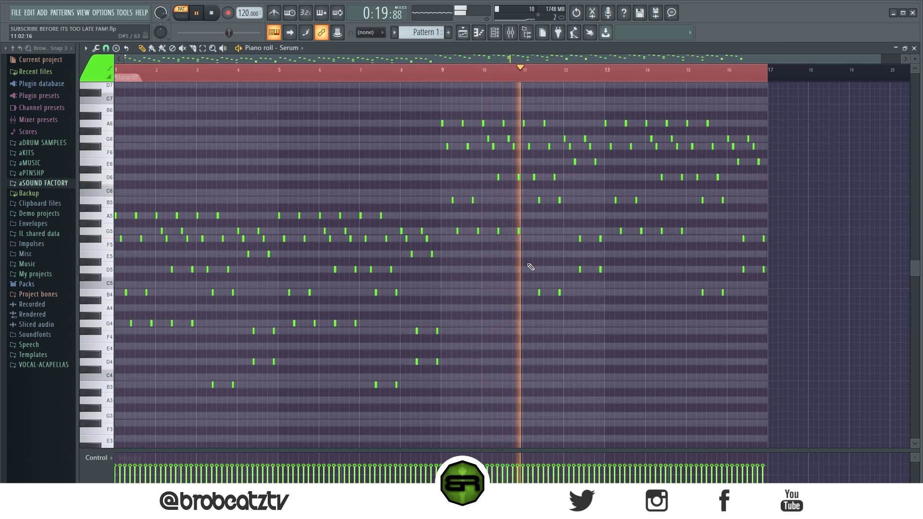
click(217, 17)
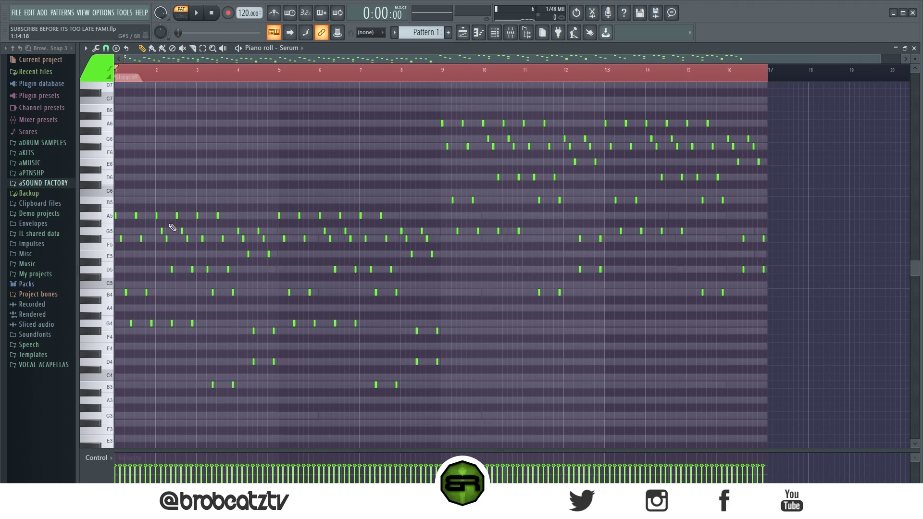
Step: Open the first Serum channel's notes and select the F#5, G5 and A5 fill notes in bar 2
drag(806, 106, 442, 310)
click(495, 33)
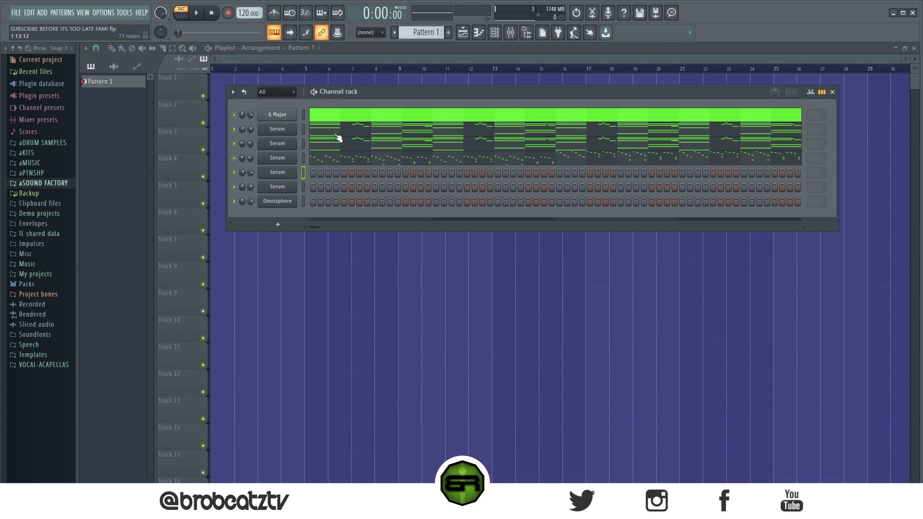
click(360, 130)
drag(386, 198, 509, 268)
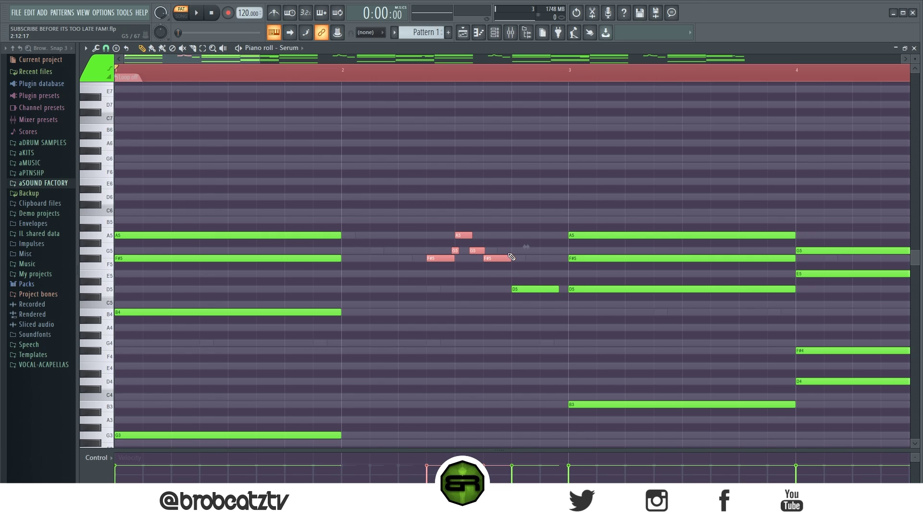
Step: Open the empty piano roll of the fourth Serum channel
click(494, 32)
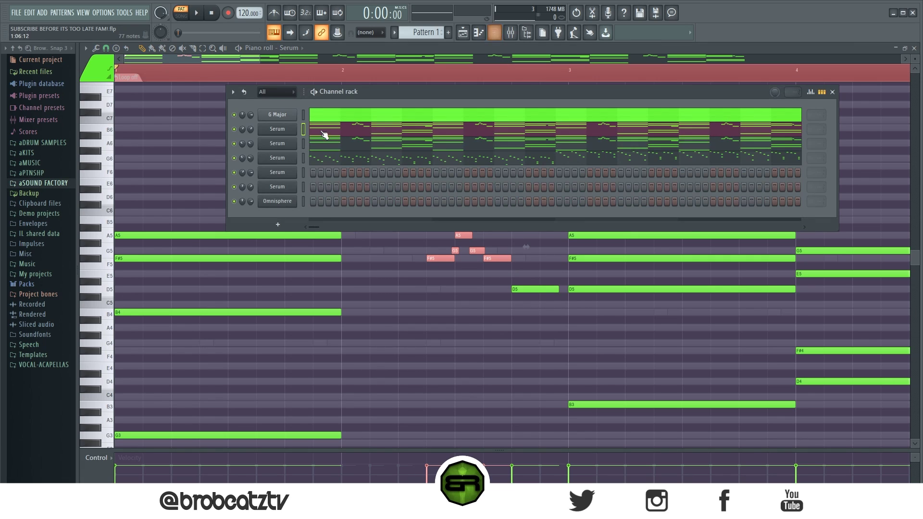
right_click(291, 173)
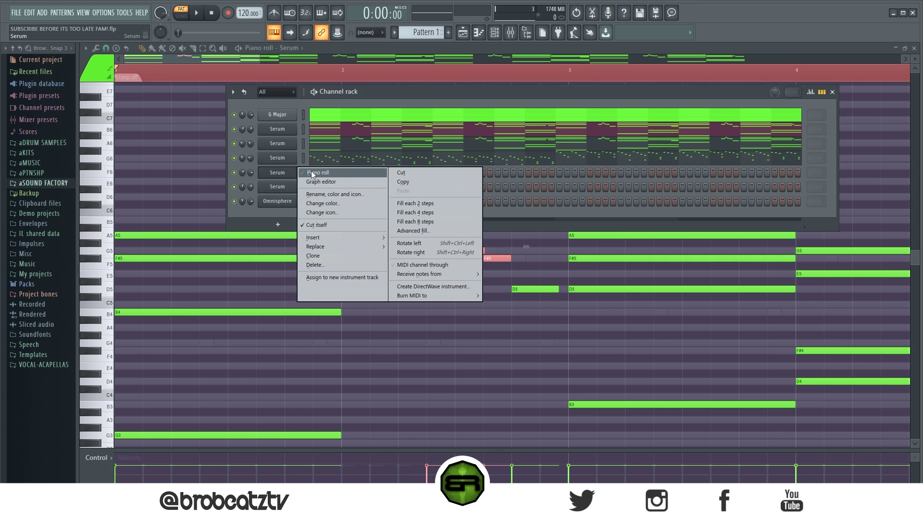
click(311, 172)
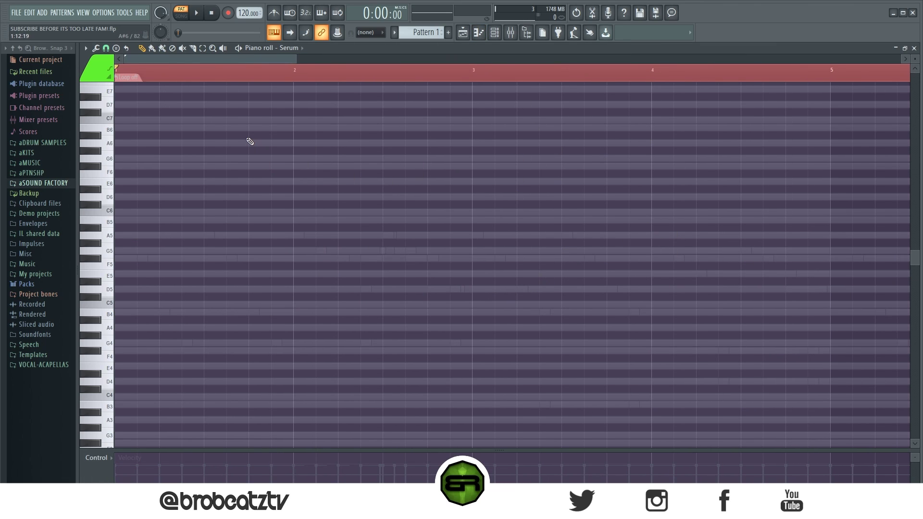
Step: Paste the copied F#5, G5 and A5 fill notes into bar 2 and raise them one octave
key(ctrl+v)
drag(196, 259, 369, 266)
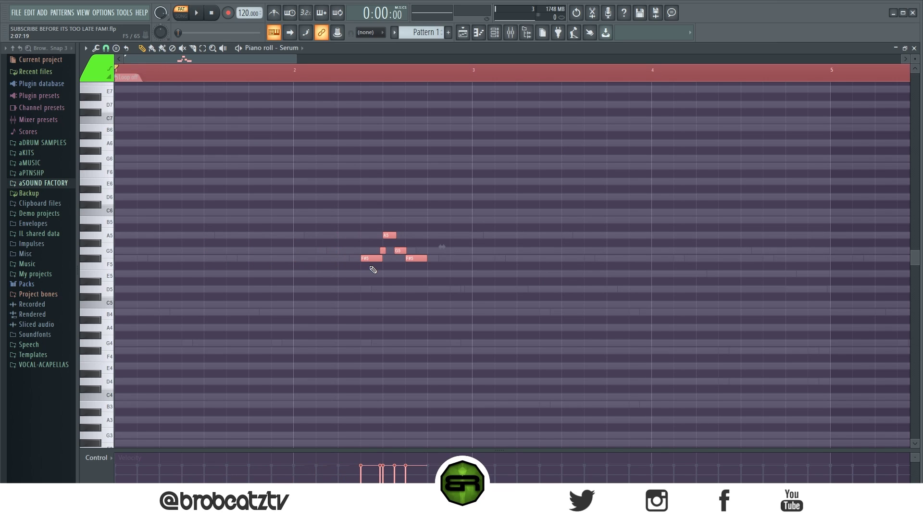
key(ctrl+Up)
ctrl+scroll(423, 155, up, 4)
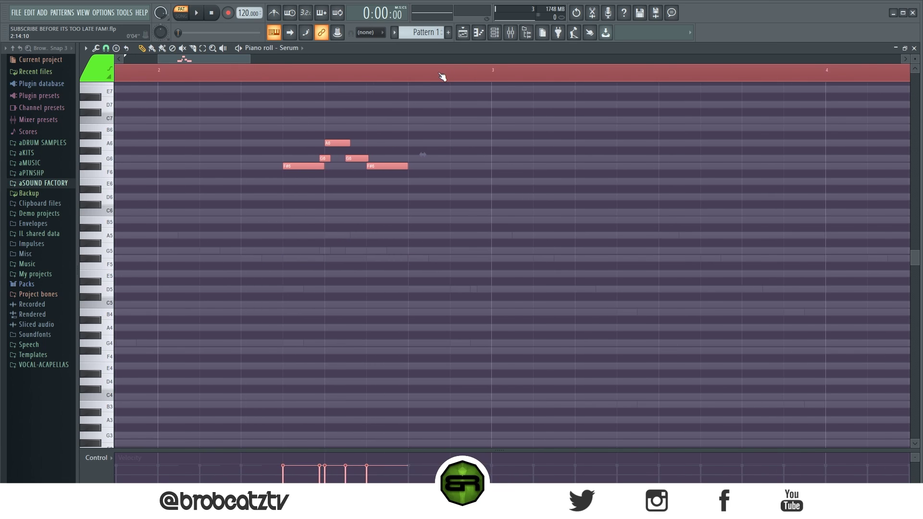
ctrl+click(374, 210)
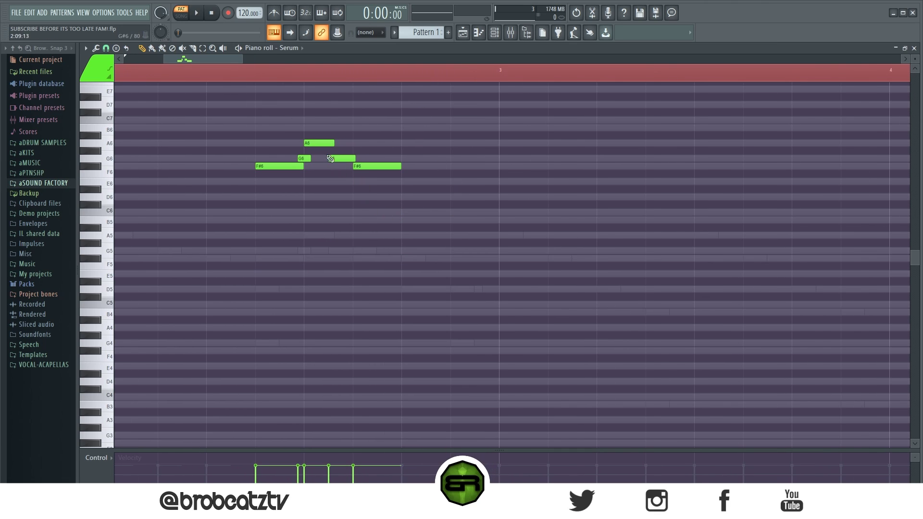
Step: Duplicate the fill's last four notes directly after it in bar 2 and lower the copy one octave
ctrl+drag(304, 130, 326, 167)
shift+click(370, 165)
shift+click(342, 158)
key(ctrl+b)
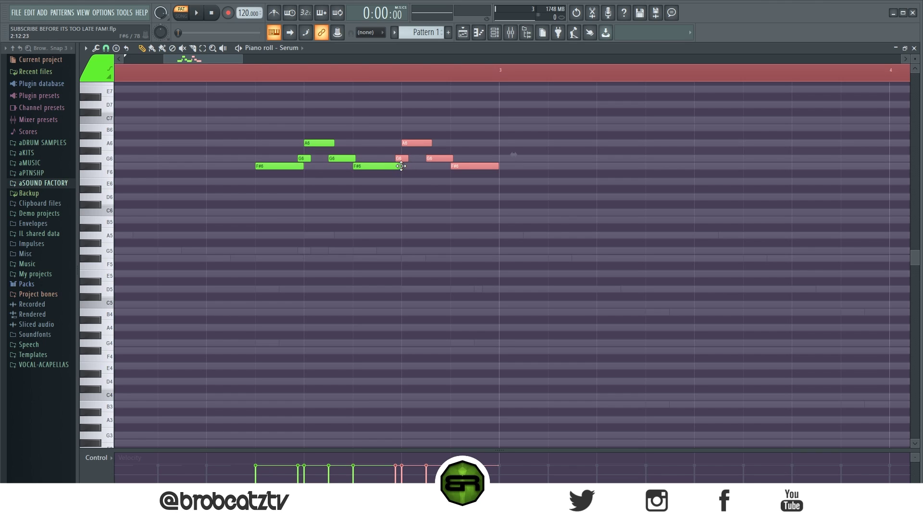
key(ctrl+Down)
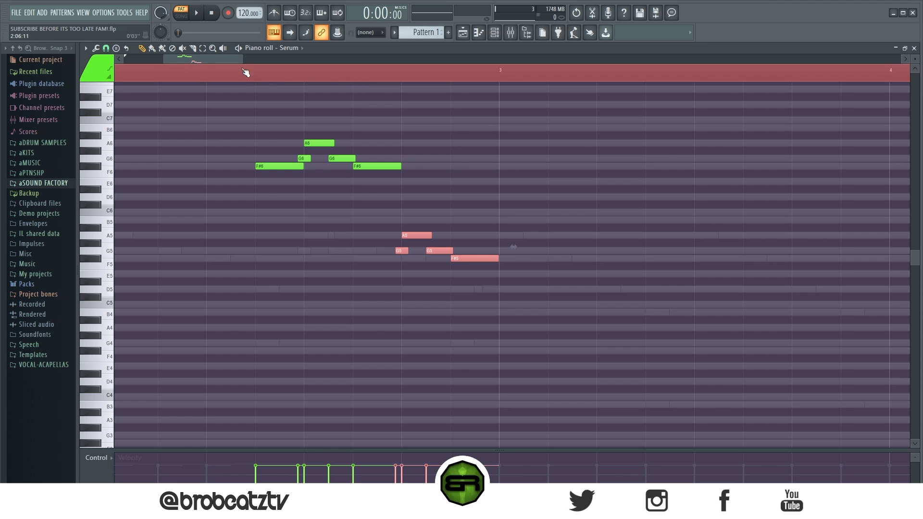
Step: Play the two-part fill back from the start of bar 2 and stop playback
click(183, 77)
ctrl+click(478, 162)
key(space)
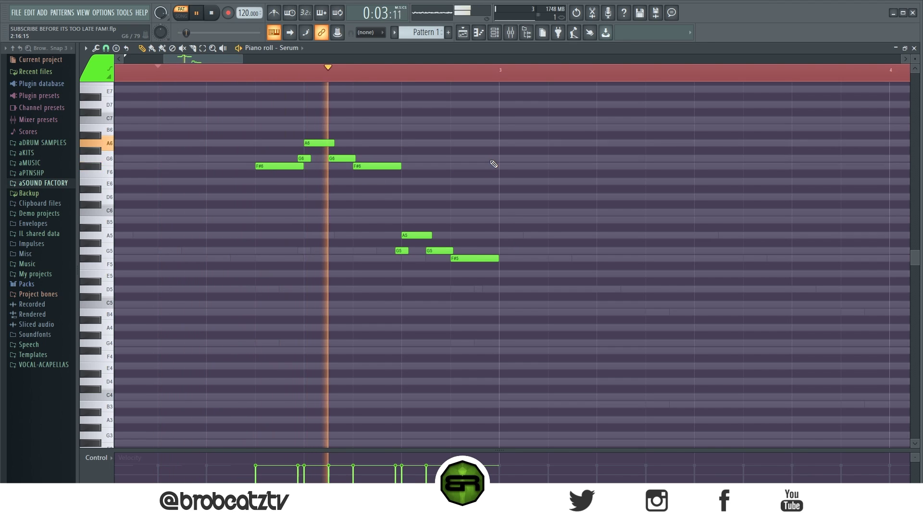
key(space)
key(space)
key(space)
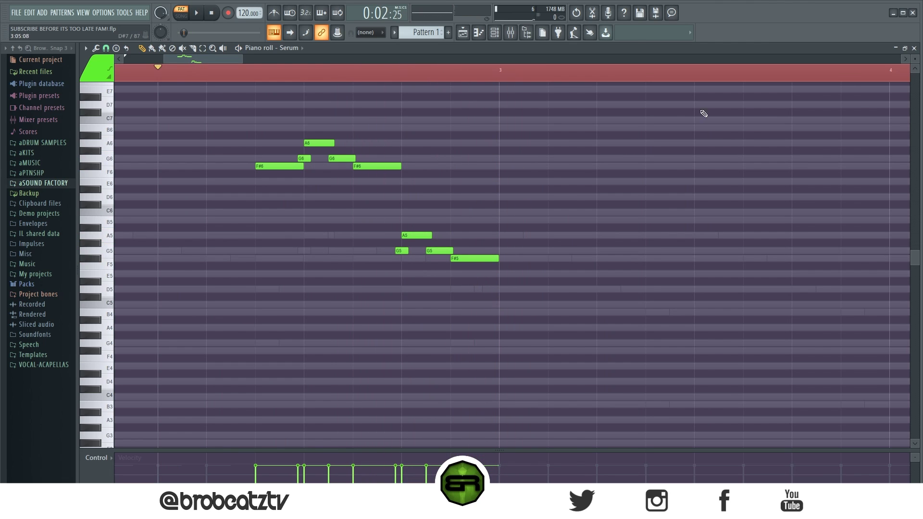
Step: Add a D5 note at the start of bar 3 and lengthen it slightly past the first beat
drag(915, 60, 916, 49)
scroll(760, 232, up, 1)
scroll(748, 236, down, 1)
scroll(736, 230, up, 1)
scroll(519, 368, down, 1)
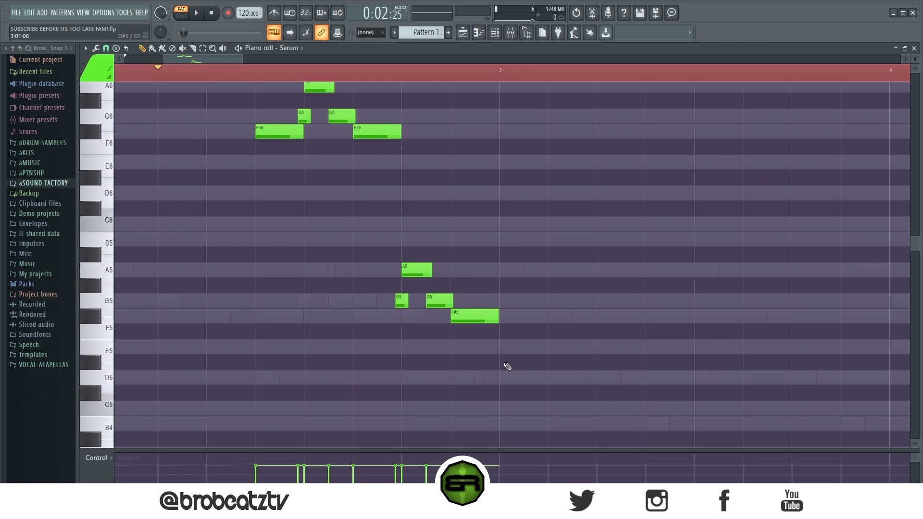
click(505, 378)
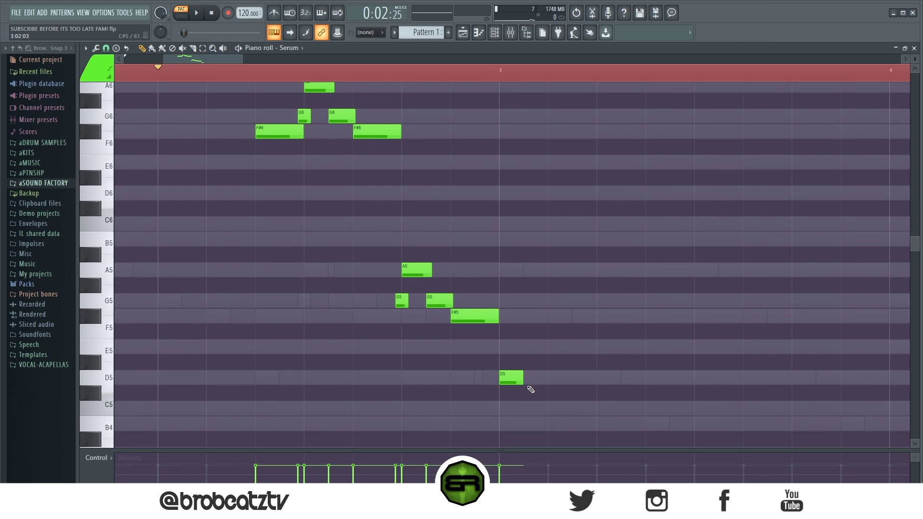
drag(524, 381, 553, 382)
Step: Try a copy of the lower four-note fill in the middle of bar 3, transposed down three semitones
drag(524, 353, 365, 250)
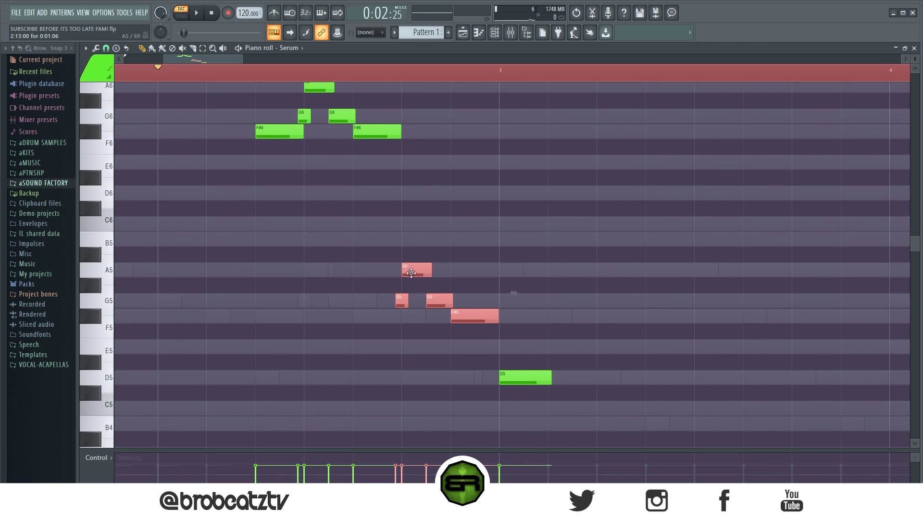
drag(411, 274, 722, 320)
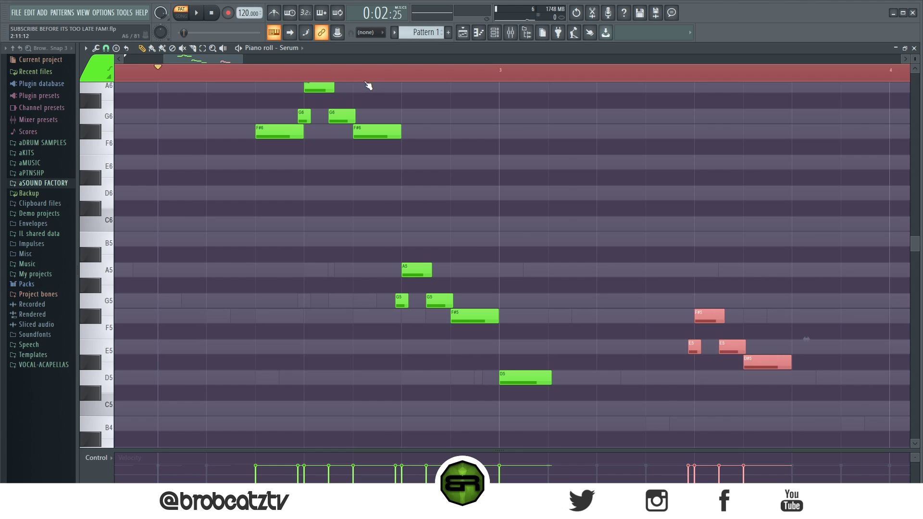
scroll(371, 77, down, 3)
key(space)
drag(556, 318, 641, 318)
key(space)
right_click(660, 347)
right_click(677, 363)
right_click(648, 316)
right_click(640, 348)
Step: Copy the upper five-note fill to the last beat of bar 3, running into bar 4 and starting on E5
ctrl+click(369, 131)
drag(423, 165, 294, 85)
drag(312, 161, 615, 345)
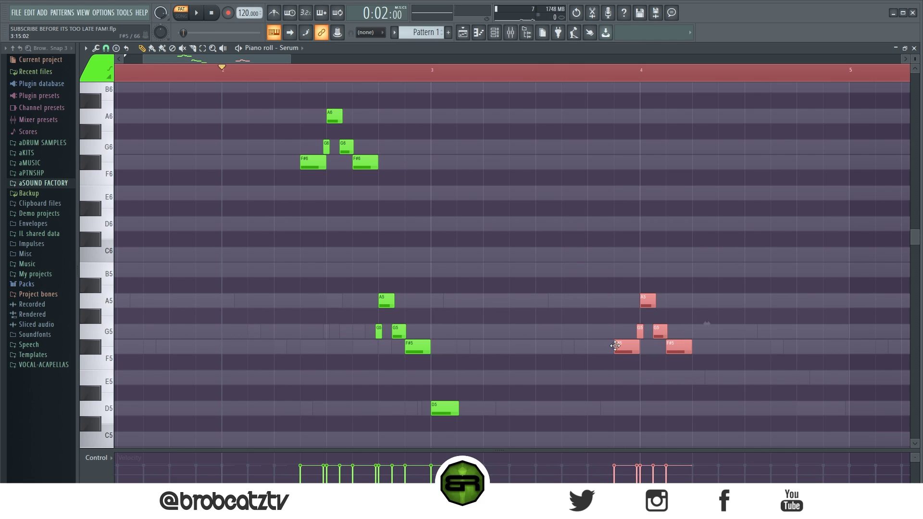
drag(617, 360, 615, 389)
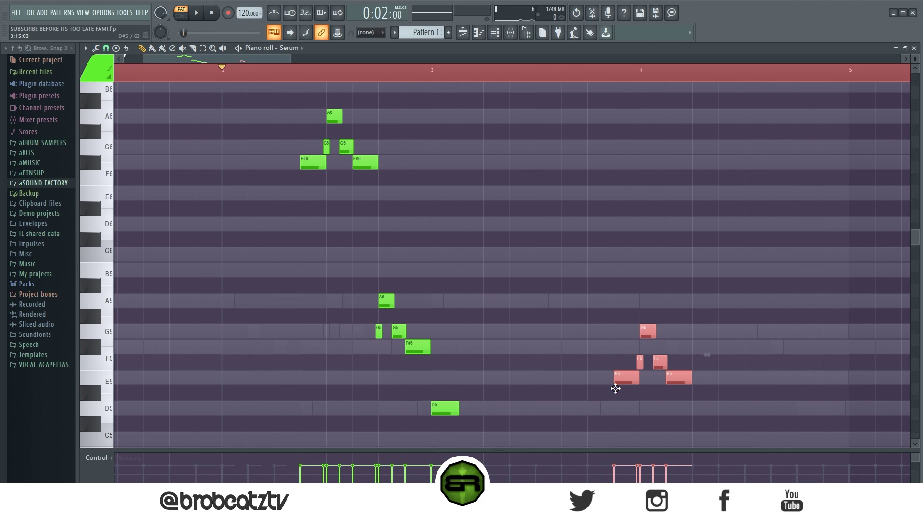
click(621, 391)
Step: Raise the two F5 notes of the copied fill around the start of bar 4 to F#5
click(646, 330)
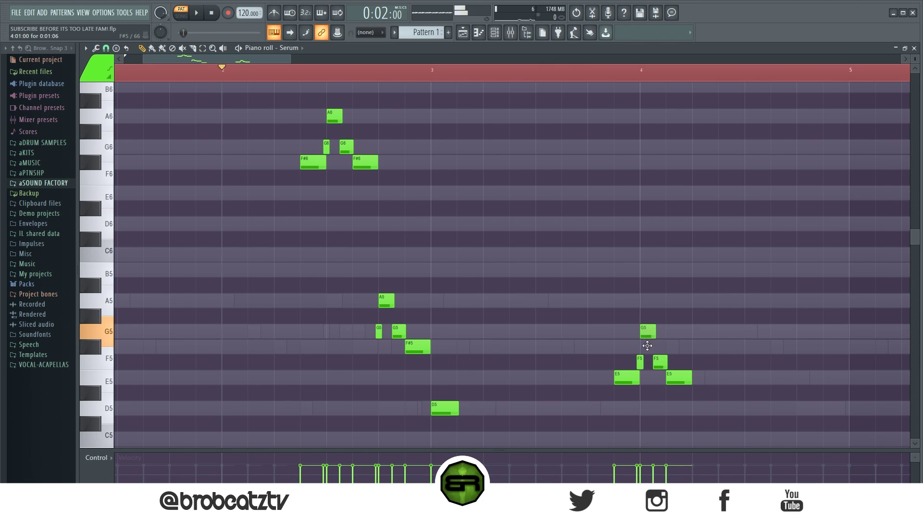
click(646, 330)
drag(631, 361, 659, 345)
click(682, 343)
Step: Add a long D5 and a following F#5 in the second half of bar 4, ending the F#5 just before bar 5
click(439, 410)
mouse_move(759, 409)
mouse_down()
mouse_move(728, 414)
mouse_move(801, 409)
mouse_up()
click(801, 346)
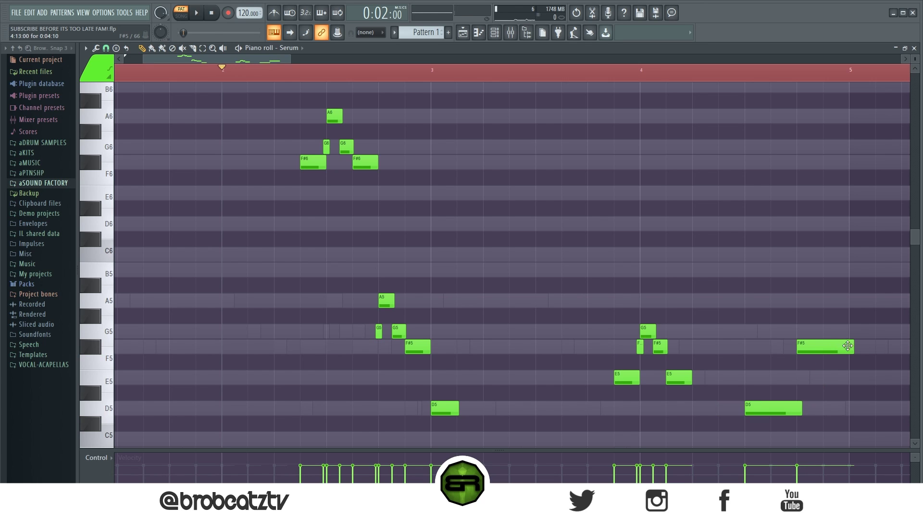
drag(852, 348, 843, 348)
Step: Play the finished phrase from bar 2 into bar 4 and stop playback
key(space)
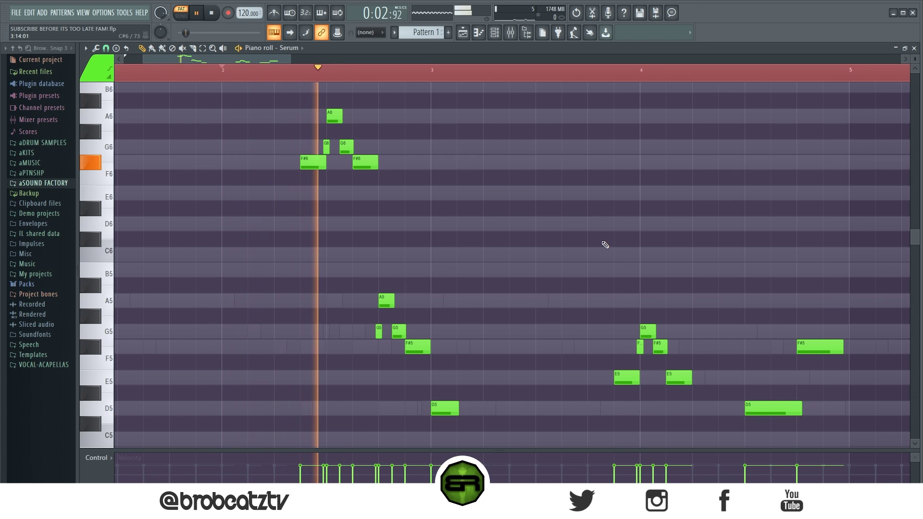
drag(268, 62, 297, 68)
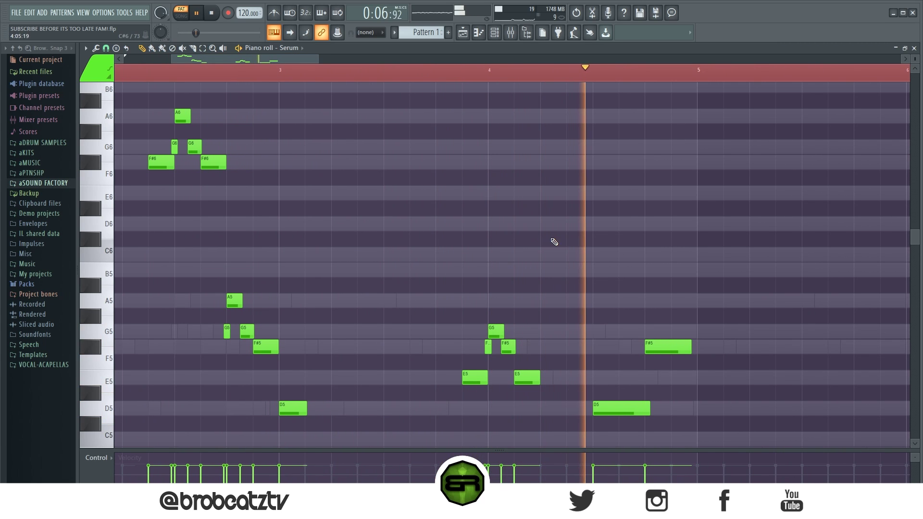
key(space)
Step: Copy the whole phrase four bars ahead, and copy all the notes eight bars ahead to fill the sixteen bars
scroll(251, 81, down, 5)
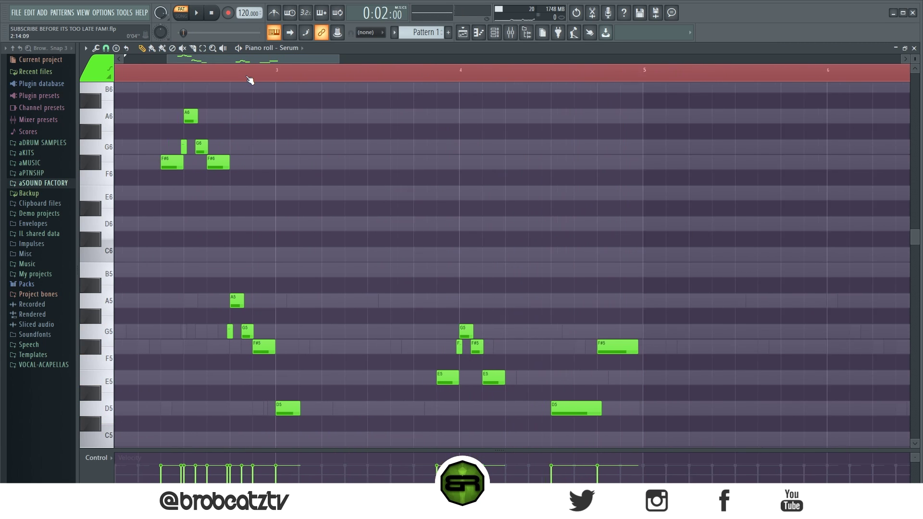
scroll(251, 81, down, 1)
key(ctrl+a)
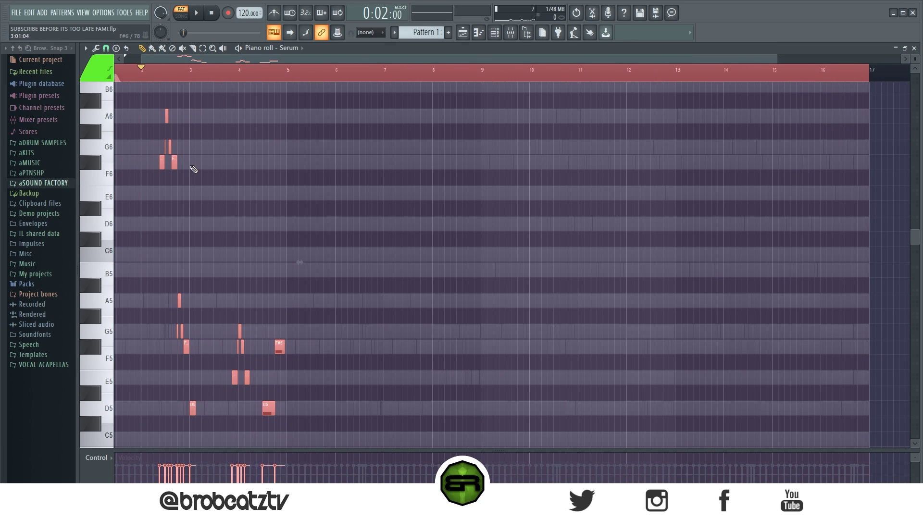
drag(163, 164, 360, 176)
key(ctrl+a)
drag(161, 165, 548, 205)
ctrl+click(605, 237)
Step: Review the notes of the first Serum channel and the arp on the third, ending on the first channel's chords
scroll(283, 103, down, 1)
scroll(282, 104, up, 1)
click(496, 38)
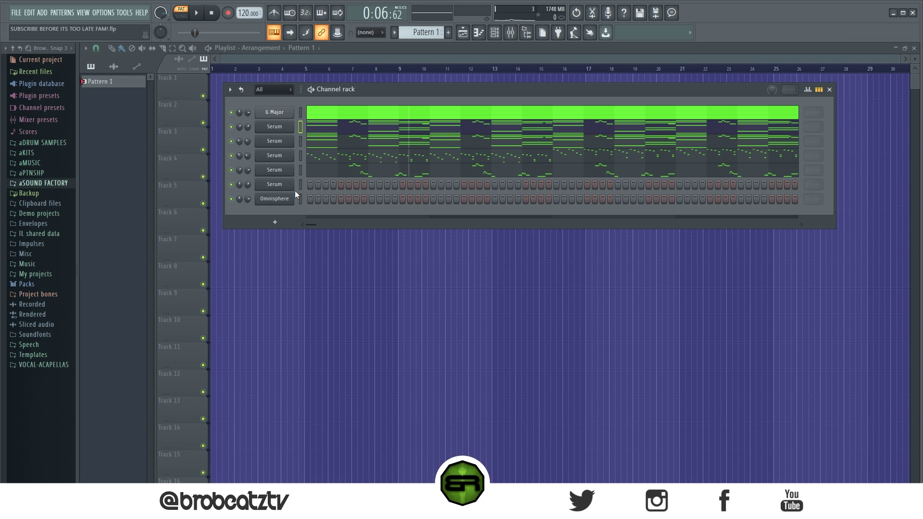
click(327, 134)
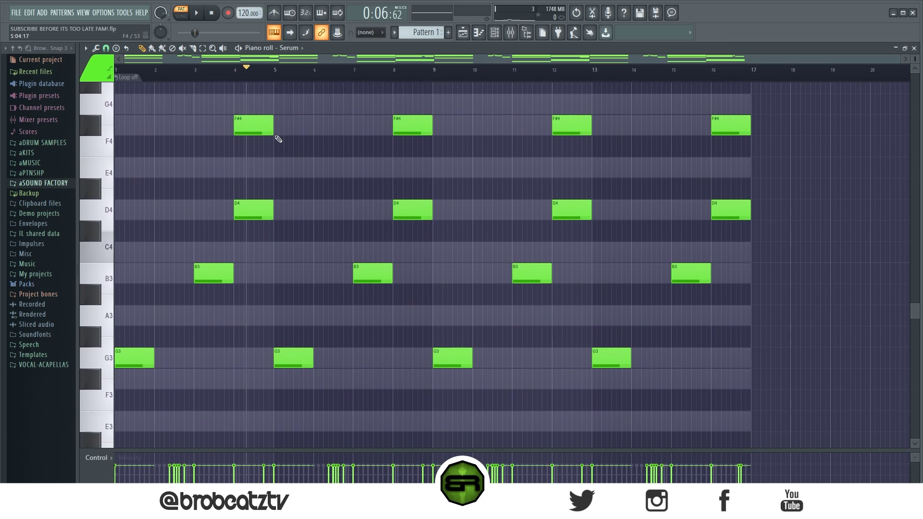
scroll(246, 80, up, 2)
click(495, 37)
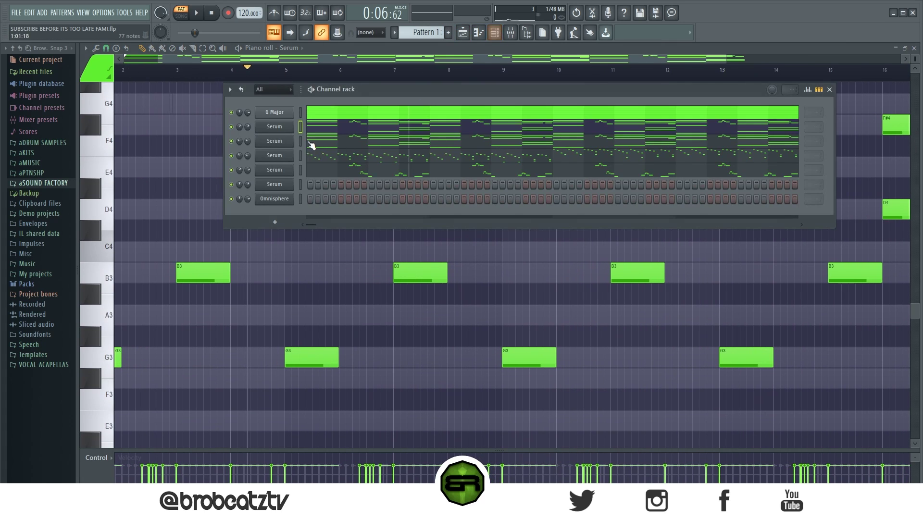
click(316, 158)
scroll(266, 209, up, 5)
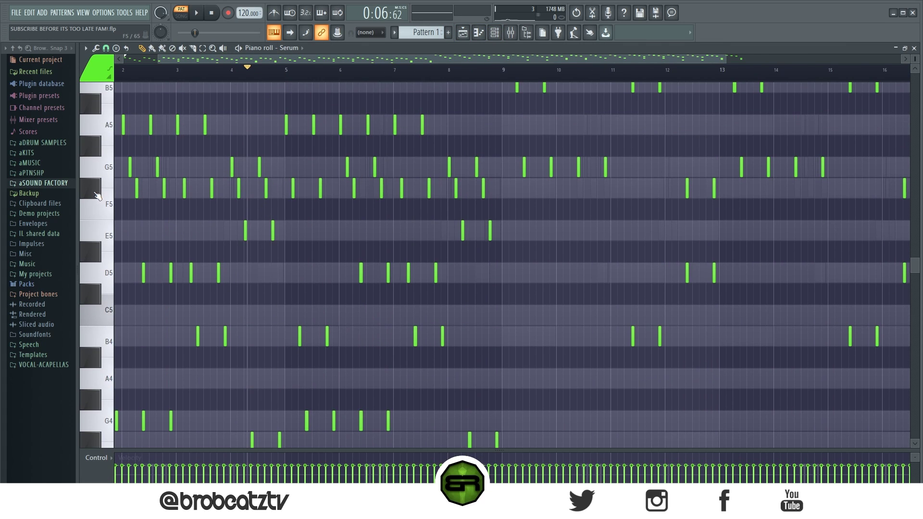
click(494, 33)
click(337, 128)
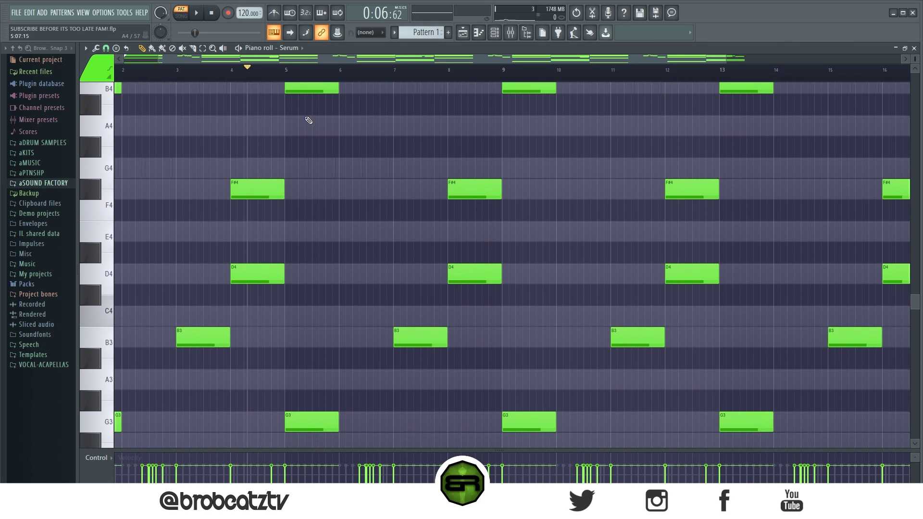
Step: Examine the first channel's chords in bars 1 to 4 and select the B3 note in bar 3
scroll(289, 79, down, 1)
scroll(288, 74, up, 2)
drag(287, 59, 234, 60)
scroll(269, 191, down, 1)
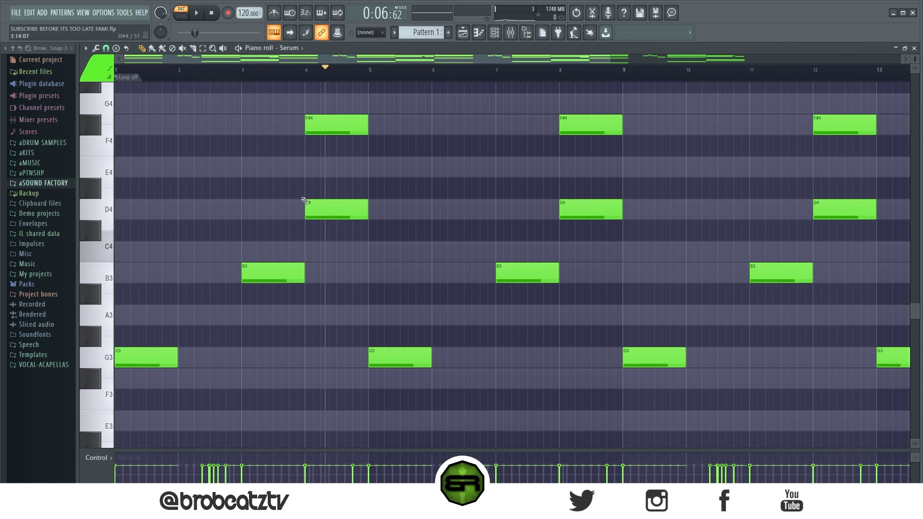
scroll(250, 78, up, 1)
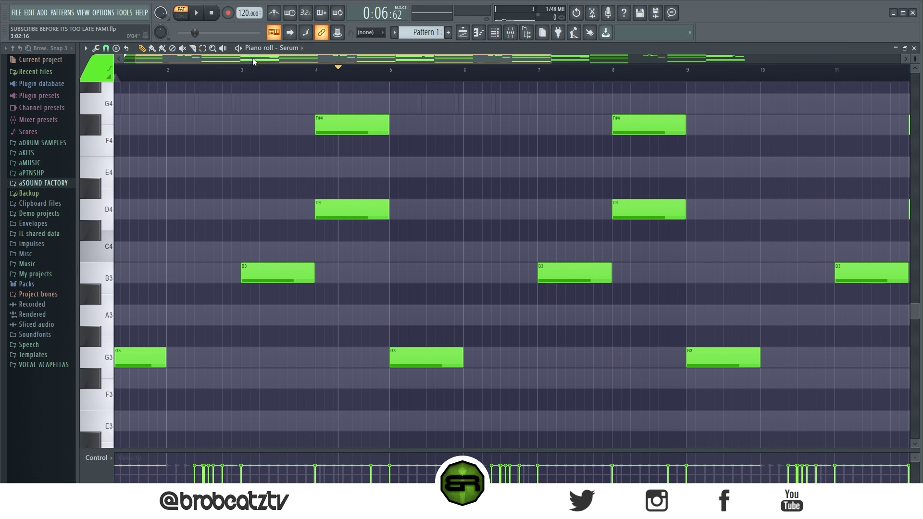
drag(253, 60, 235, 61)
drag(288, 254, 302, 303)
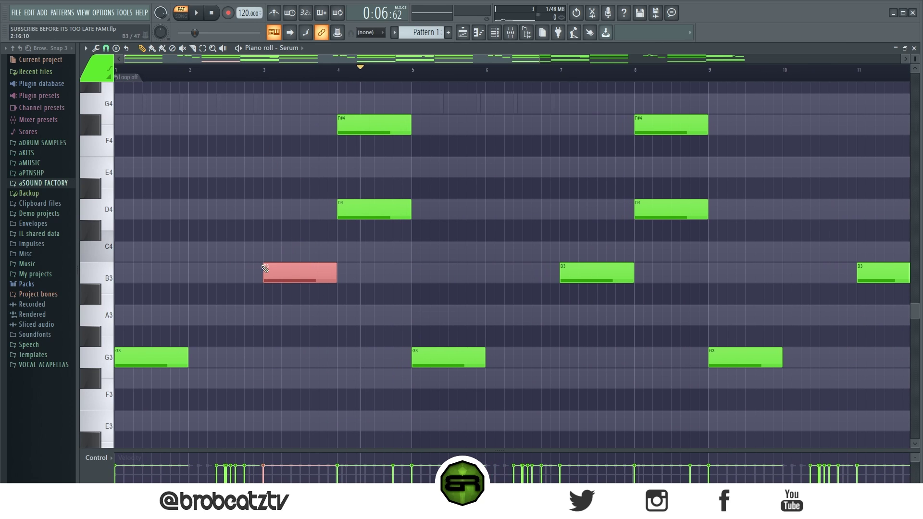
scroll(269, 270, down, 3)
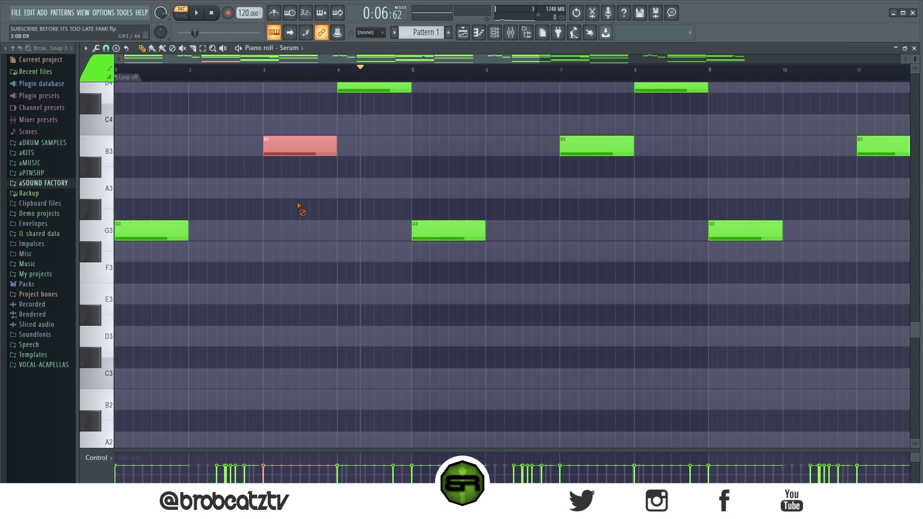
ctrl+click(286, 260)
click(321, 400)
click(274, 167)
click(284, 209)
click(293, 251)
click(311, 293)
click(311, 315)
click(312, 336)
right_click(311, 336)
right_click(284, 209)
right_click(275, 168)
right_click(293, 252)
right_click(312, 294)
right_click(312, 316)
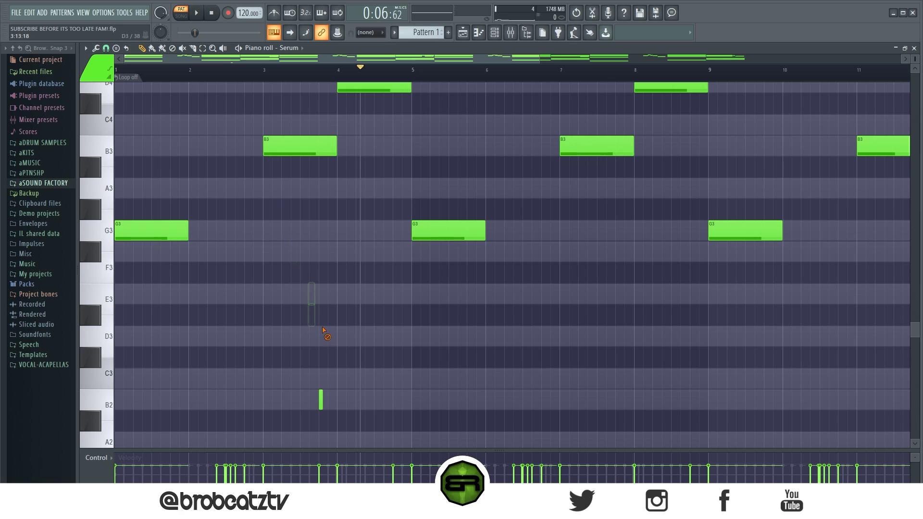
right_click(321, 400)
Step: Check the G3, B3 and D4 notes across bars 1 to 4, leaving the B3 in bar 3 selected
scroll(337, 207, up, 3)
click(376, 212)
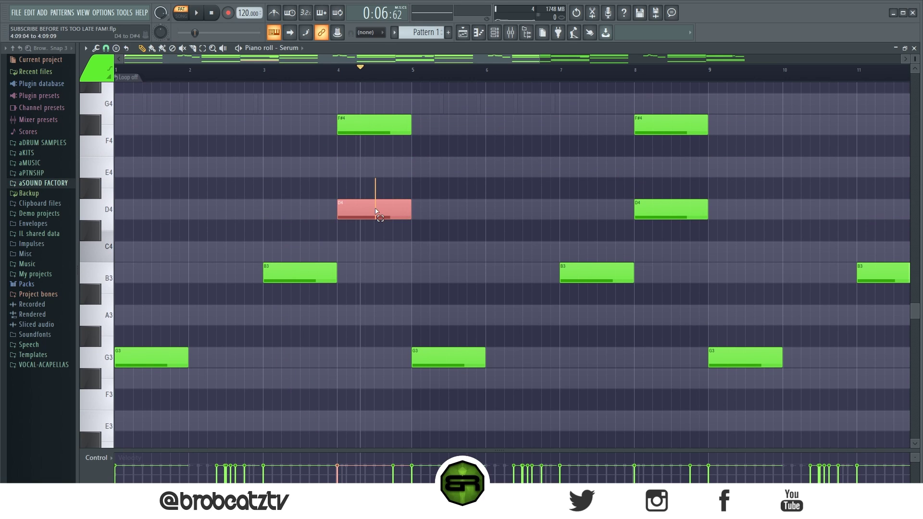
drag(156, 327, 156, 360)
drag(312, 259, 307, 272)
key(ctrl+d)
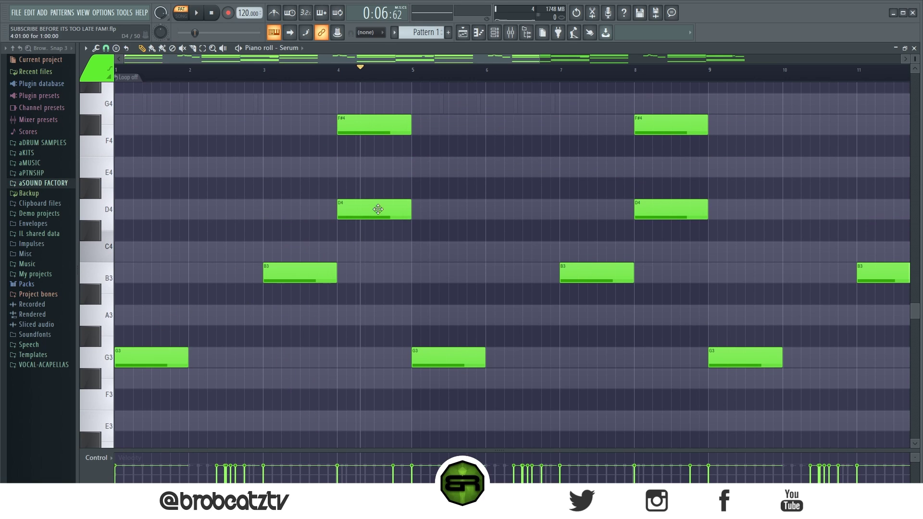
click(301, 272)
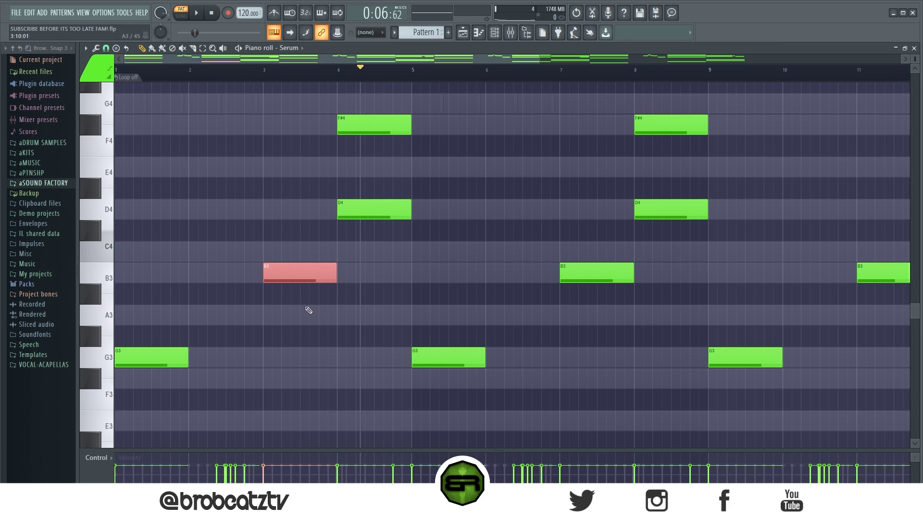
Step: Open the empty piano roll of the fifth Serum channel
click(494, 32)
right_click(266, 191)
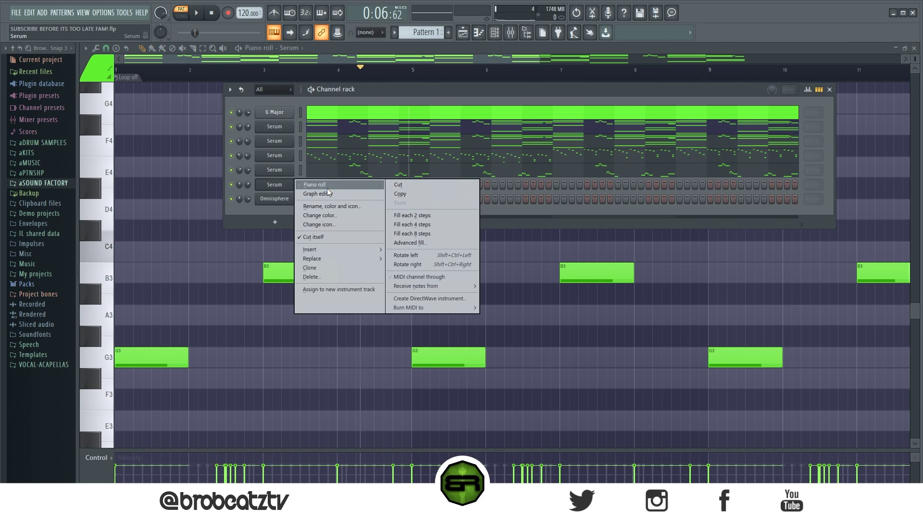
click(327, 188)
scroll(370, 165, up, 1)
Step: Place the playback position at bar 4 and select the whole of bar 4 as the time range
click(207, 73)
click(277, 72)
click(337, 73)
drag(343, 83, 412, 99)
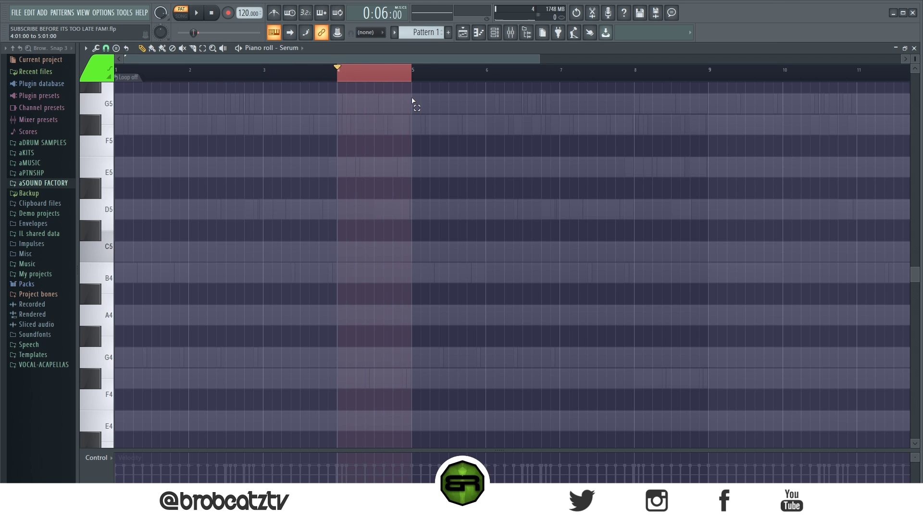
scroll(404, 80, up, 4)
scroll(308, 138, up, 1)
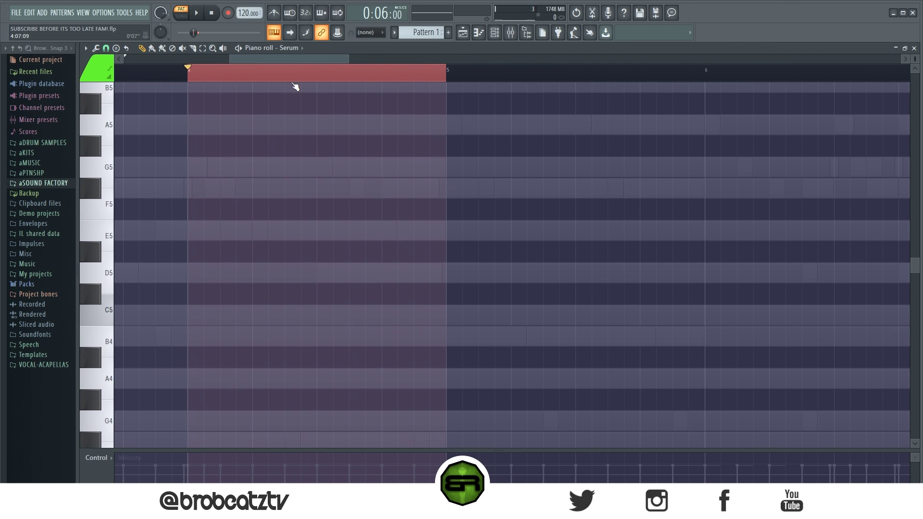
Step: Start a descending run of short notes at the beginning of bar 4 with B6, A6, G6 and F#6
drag(280, 59, 277, 58)
scroll(271, 212, up, 3)
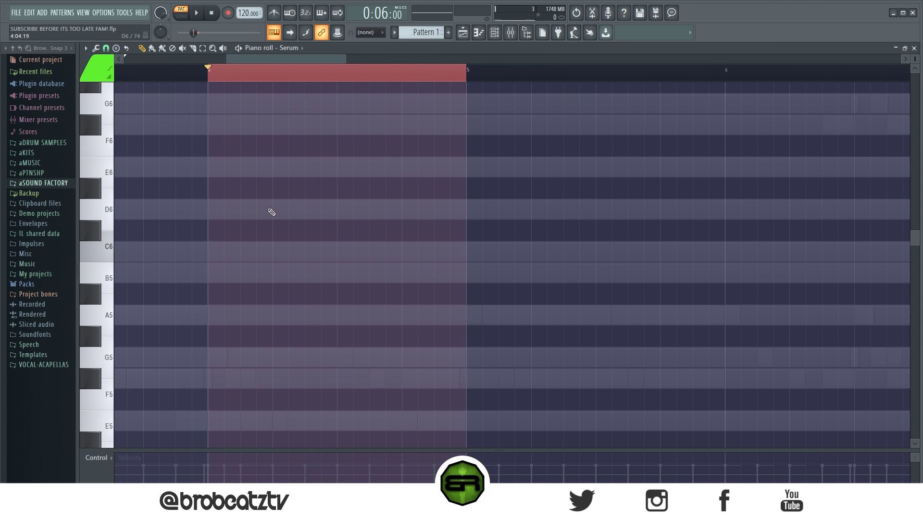
scroll(269, 212, up, 3)
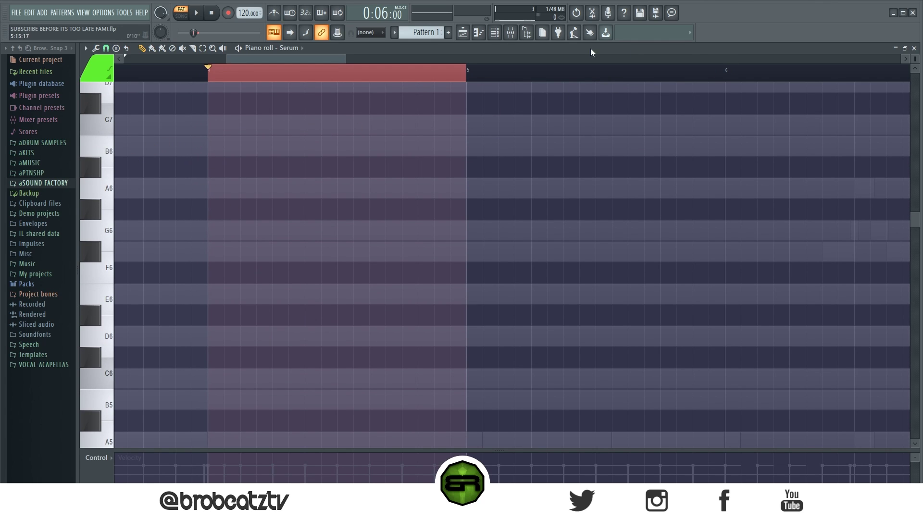
drag(346, 59, 314, 59)
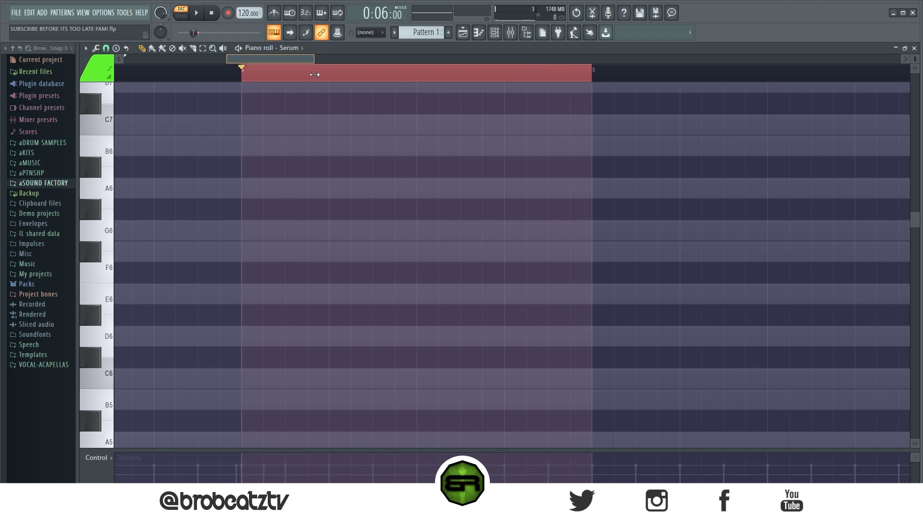
click(268, 149)
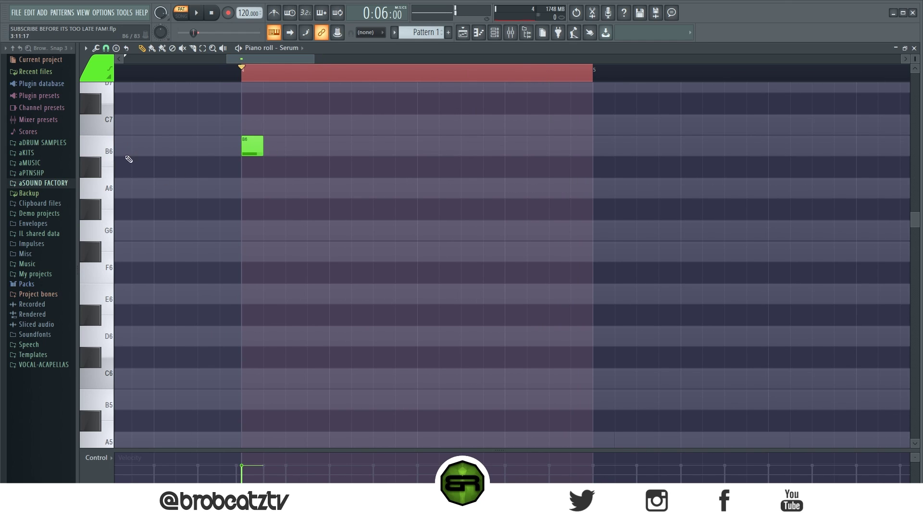
click(273, 188)
click(294, 231)
click(316, 251)
Step: Continue the descending run in bar 4 with E6, D6, C6 and B5, and play it back
scroll(326, 212, down, 3)
click(339, 168)
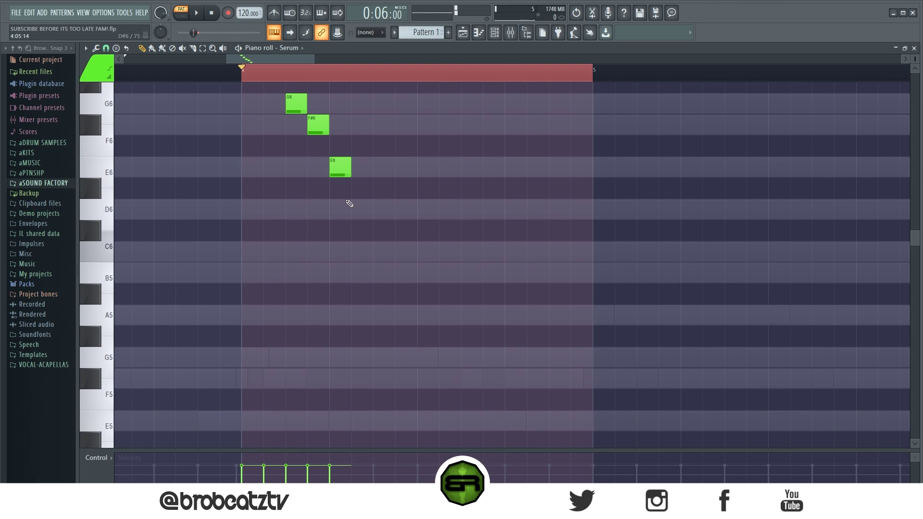
click(358, 209)
click(381, 247)
click(403, 278)
scroll(314, 171, up, 3)
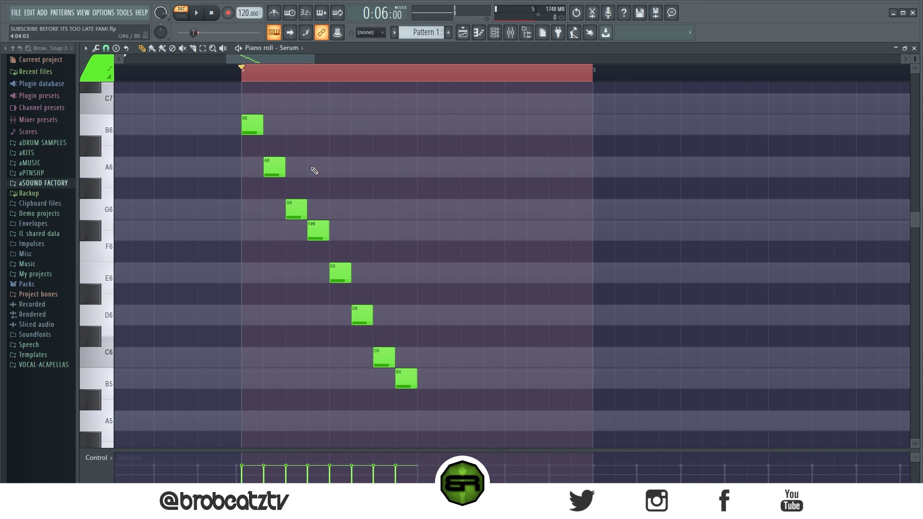
scroll(314, 171, up, 2)
scroll(433, 336, down, 2)
scroll(459, 317, up, 2)
key(space)
key(space)
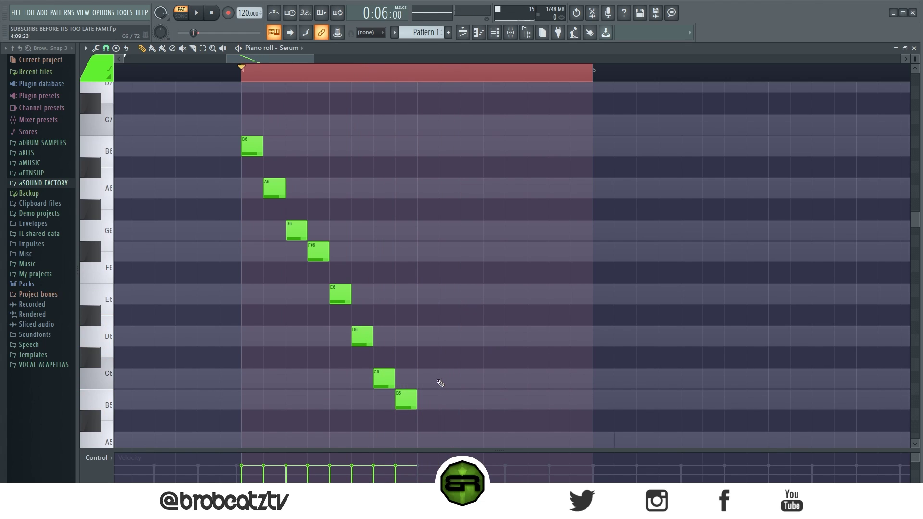
Step: Replace the run's C6 with the B5 and copy the seven-note run so it starts above the first E6
right_click(391, 378)
drag(403, 400, 381, 400)
drag(440, 409, 243, 139)
drag(251, 146, 338, 163)
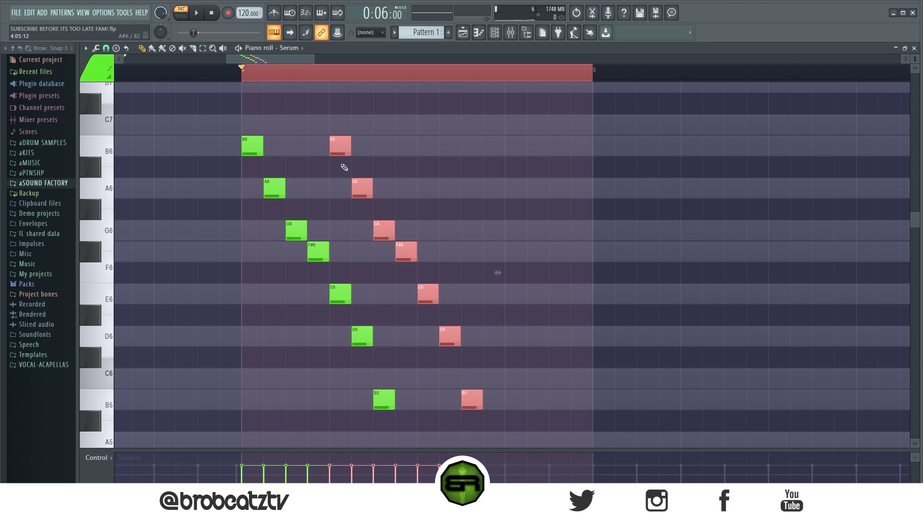
Step: Copy the second run's closing E6, D6 and B5 group twice, each copy two steps further on in bar 4
drag(425, 307, 478, 424)
drag(434, 289, 468, 304)
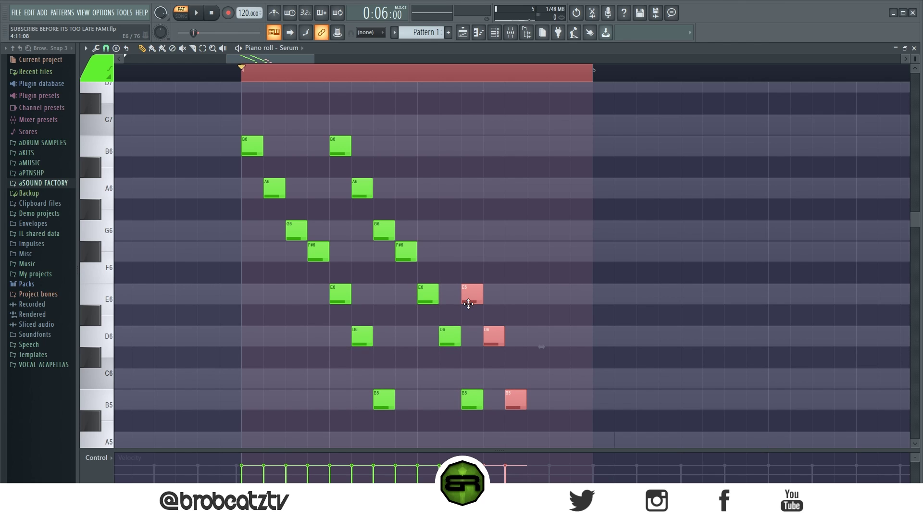
drag(469, 304, 509, 305)
click(566, 292)
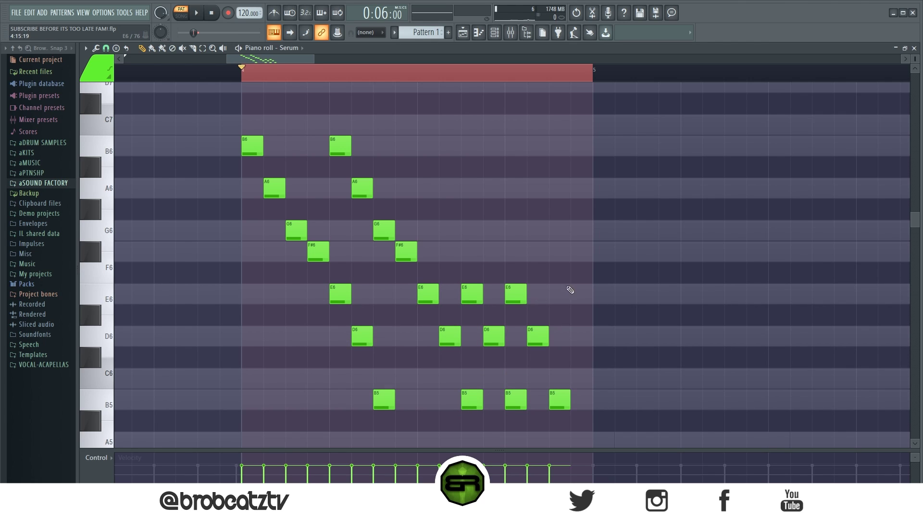
Step: Add a D6 on the last step of bar 4 and an F#6 at the start of bar 5, and play the phrase
scroll(568, 398, down, 1)
scroll(565, 365, down, 1)
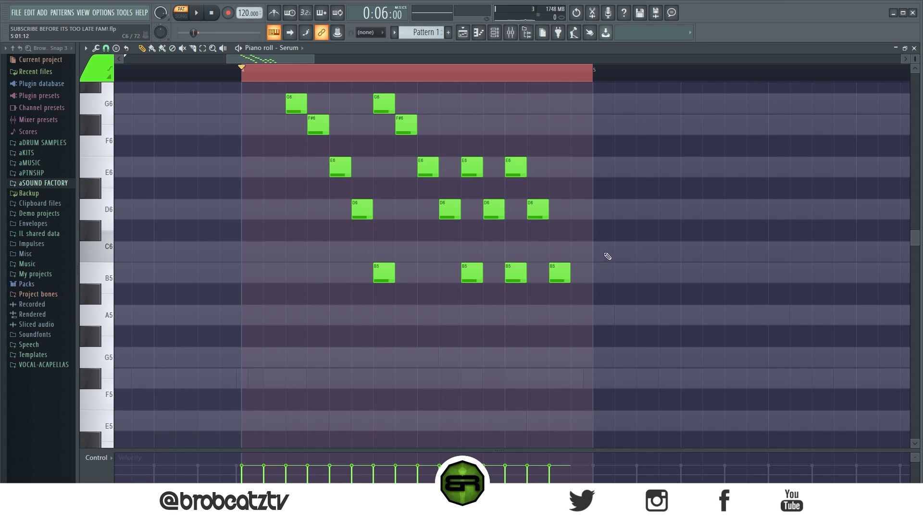
click(582, 209)
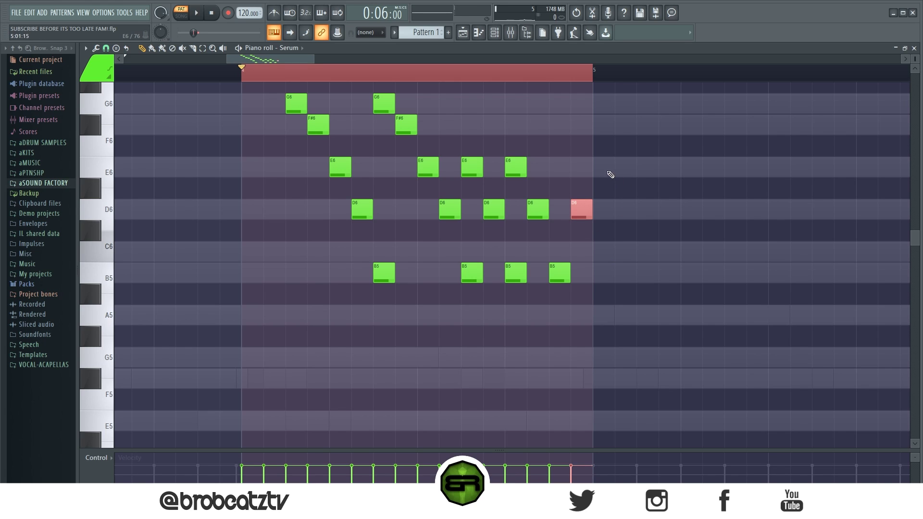
scroll(602, 172, up, 1)
click(598, 189)
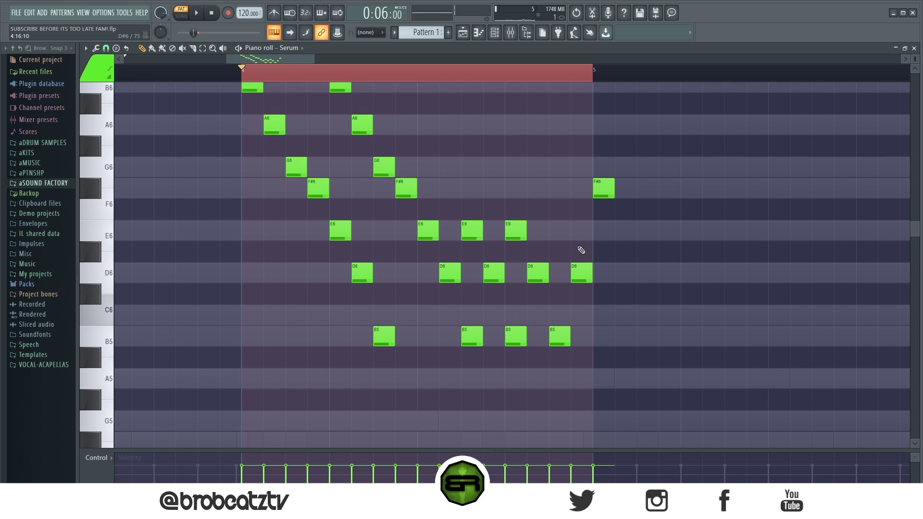
click(594, 128)
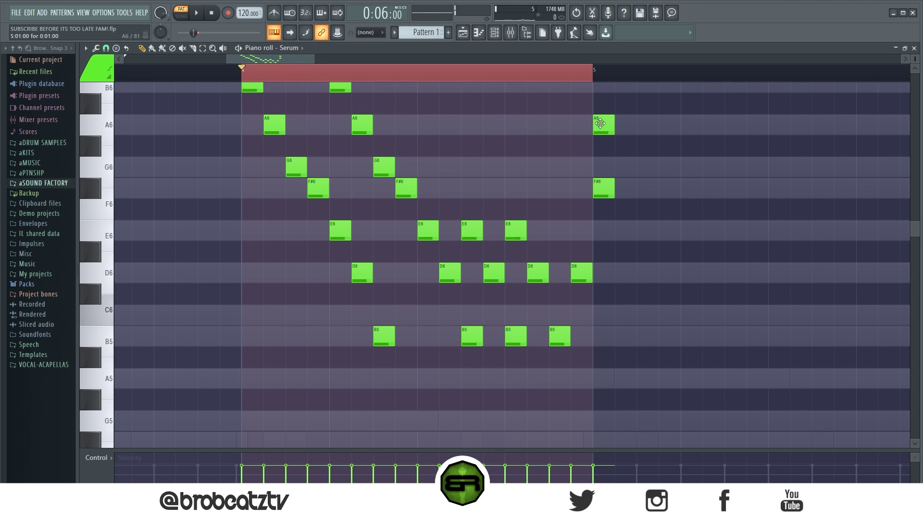
right_click(600, 125)
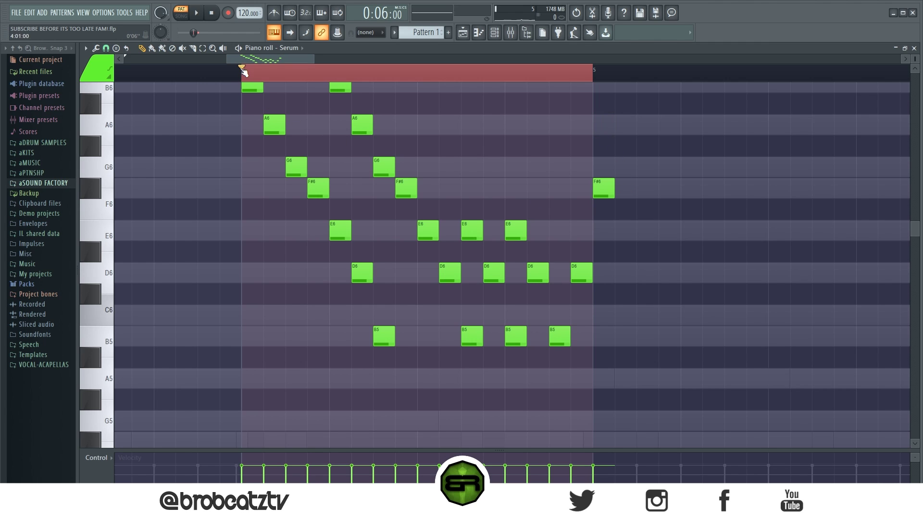
key(space)
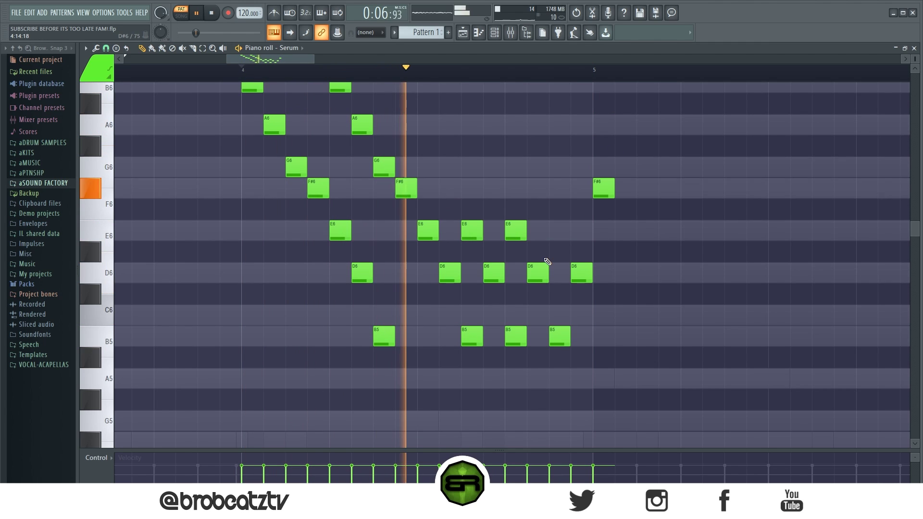
key(space)
Step: Duplicate the whole bar 4 phrase so the copy starts at bar 8
scroll(370, 92, down, 4)
scroll(370, 92, up, 4)
scroll(380, 72, down, 2)
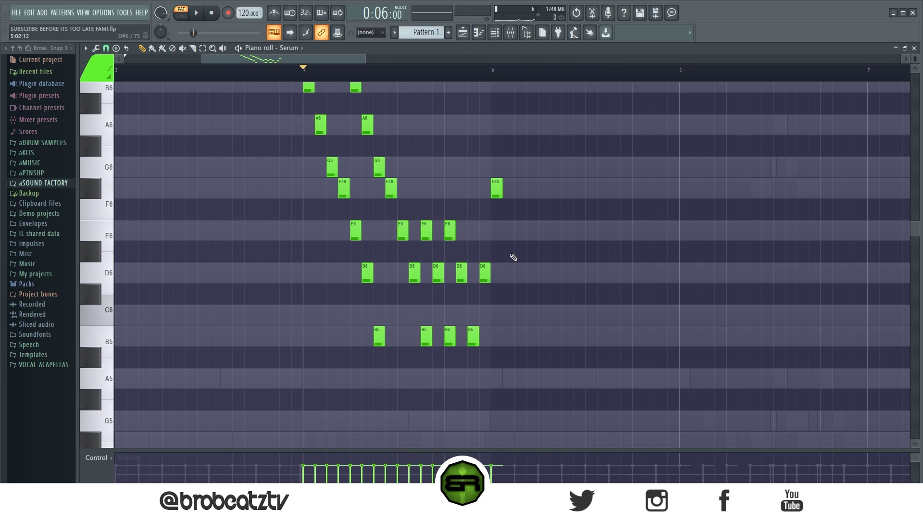
scroll(455, 204, up, 1)
key(ctrl+a)
scroll(310, 78, down, 4)
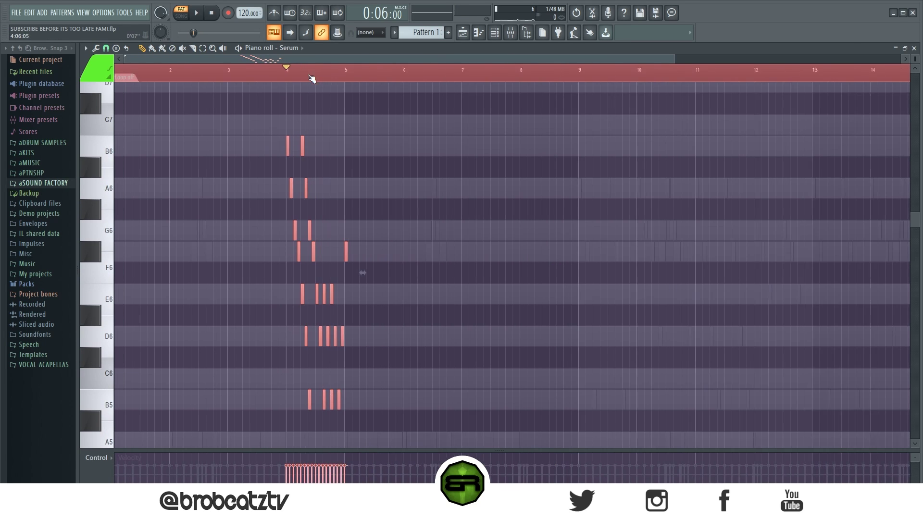
shift+drag(284, 153, 507, 182)
scroll(558, 70, up, 4)
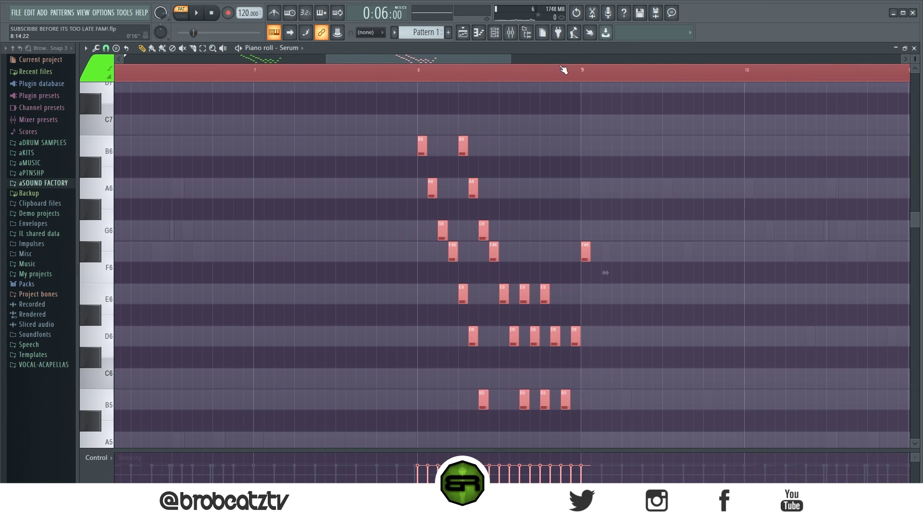
Step: Replace the bar 8 phrase's last D6 and F#6 with G5 and F#5, and add a D5 early in bar 9
scroll(582, 184, down, 2)
right_click(583, 184)
right_click(576, 274)
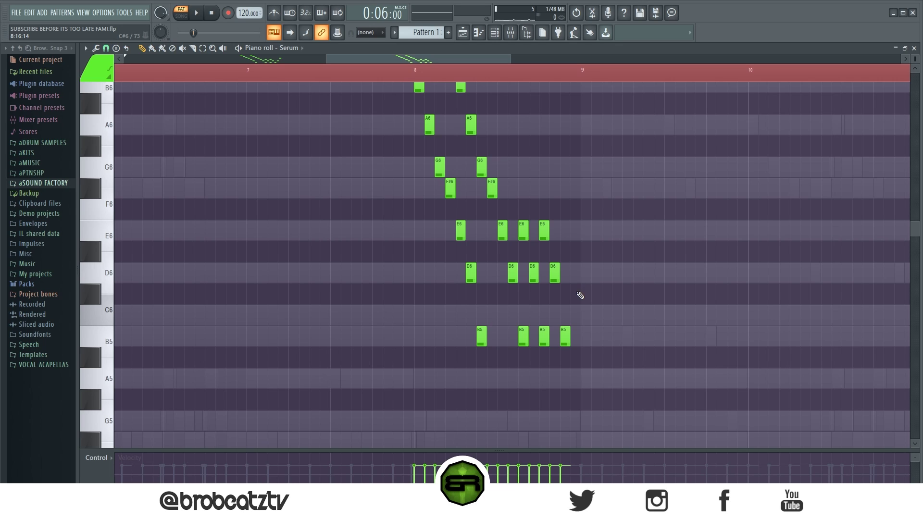
scroll(580, 295, down, 2)
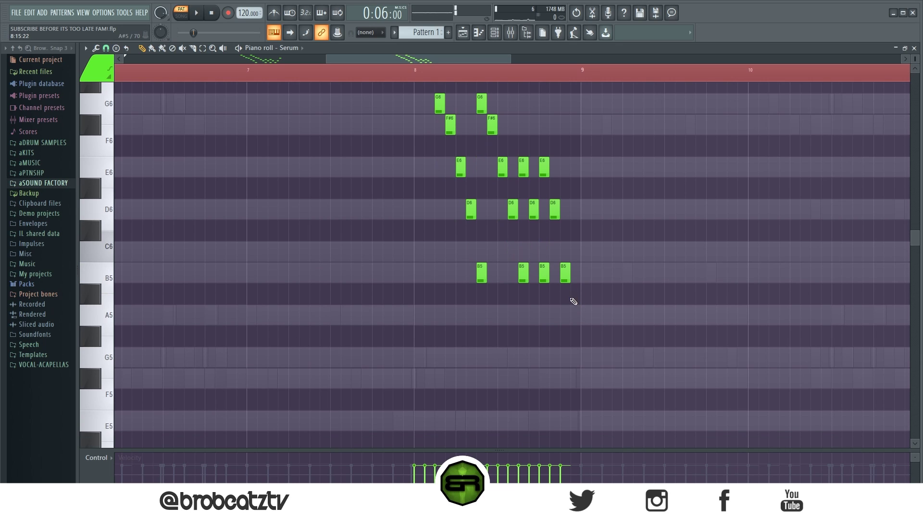
click(576, 358)
click(585, 378)
scroll(607, 413, down, 2)
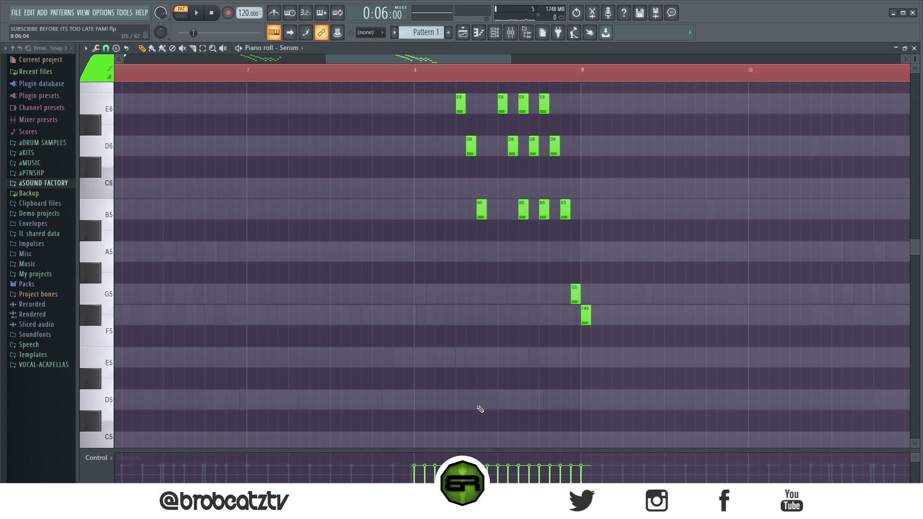
click(605, 407)
scroll(442, 80, down, 4)
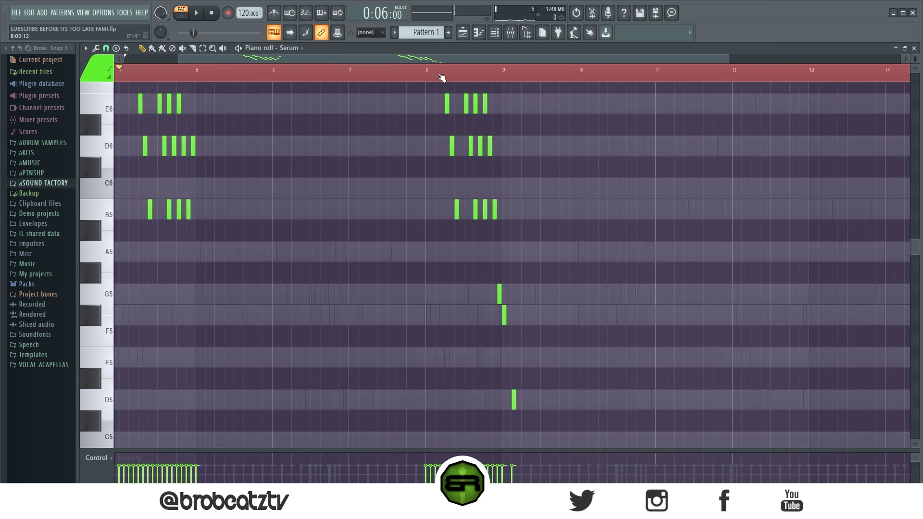
Step: Duplicate both phrases so the copies start at bars 12 and 16
scroll(399, 224, up, 6)
key(ctrl+a)
drag(235, 154, 554, 177)
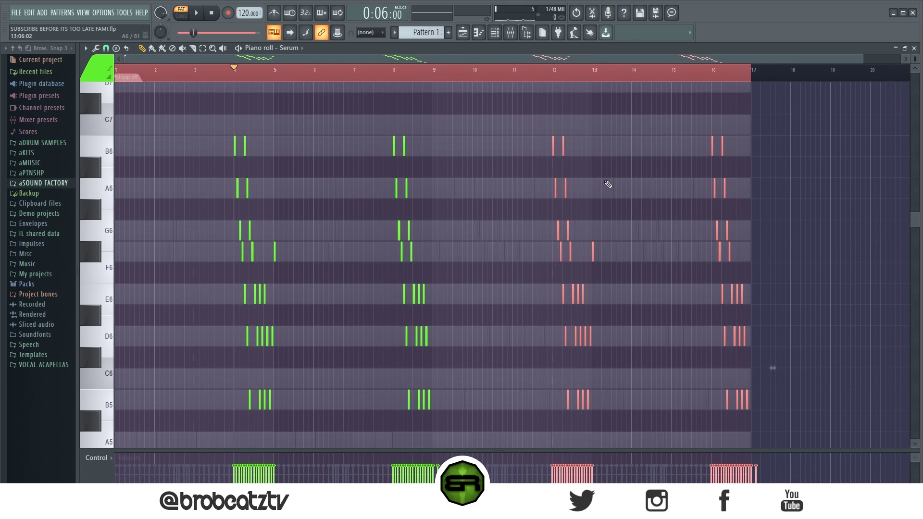
Step: Move the F#5 and D5 that run past the end of bar 16 to the start of bar 1
scroll(669, 251, down, 5)
drag(744, 178, 775, 284)
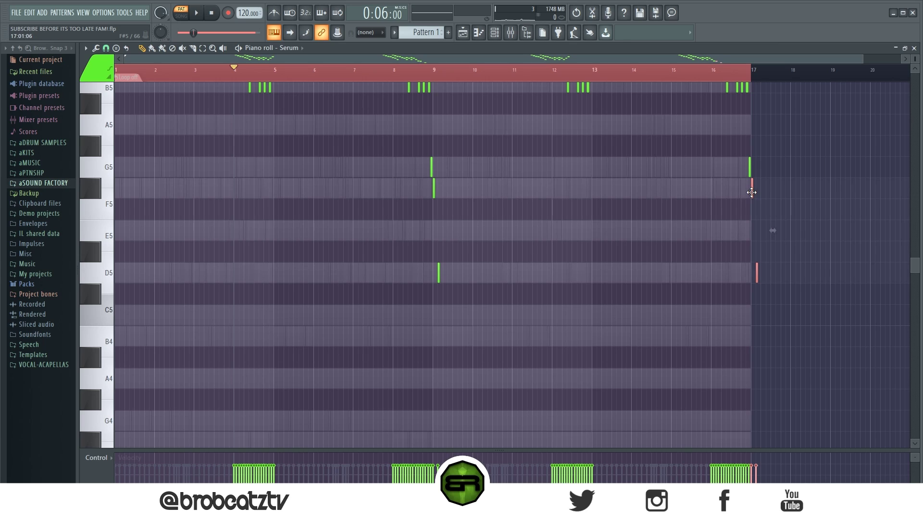
click(233, 141)
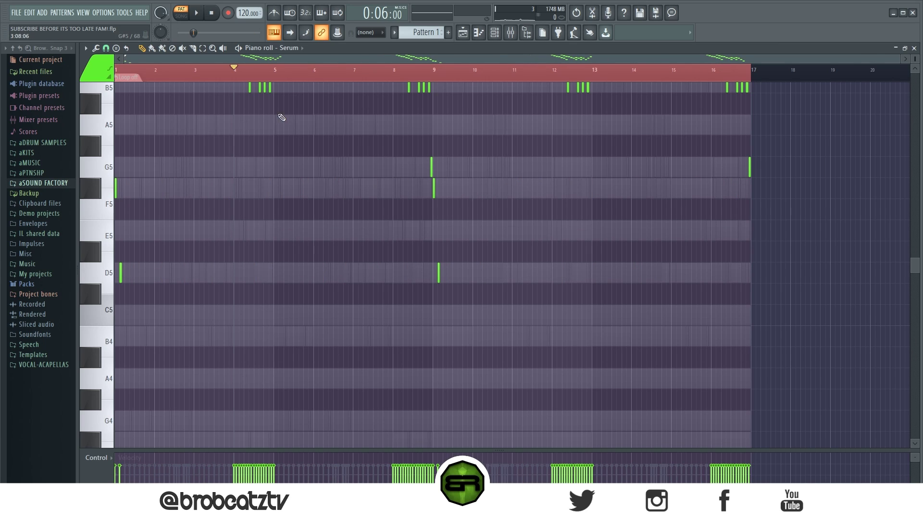
Step: Play back the sixteen-bar pattern with the new fifth Serum part
click(496, 41)
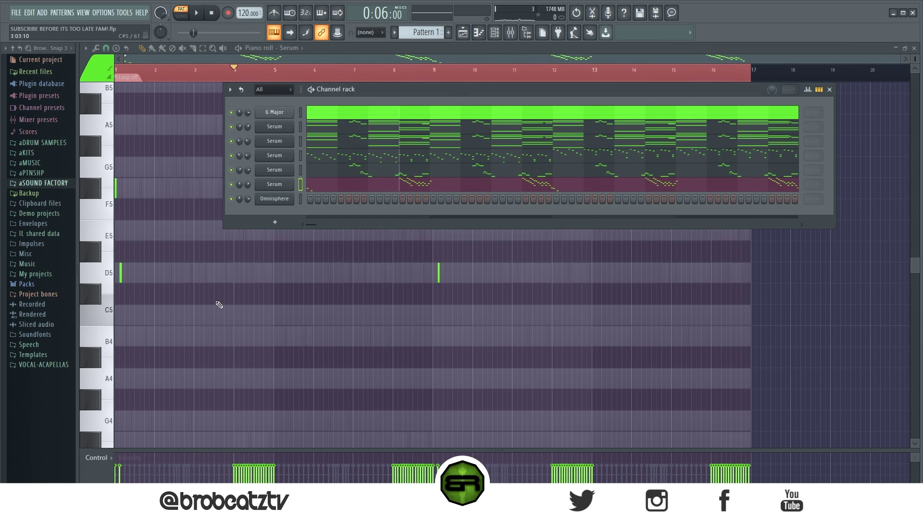
key(F6)
scroll(284, 243, up, 5)
drag(917, 59, 917, 82)
key(space)
key(space)
drag(216, 79, 187, 84)
key(space)
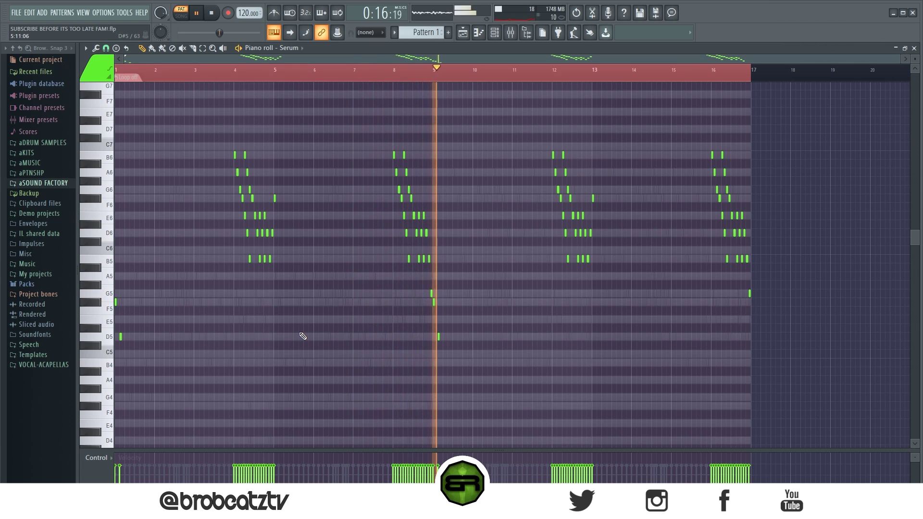
key(space)
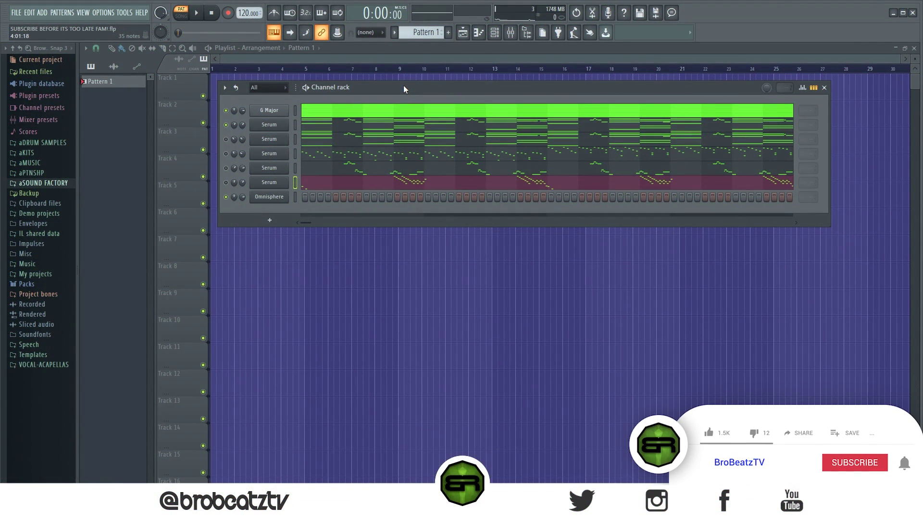
Step: Check the second Serum channel's G3, B3 and D4 notes, and open the Omnisphere channel's piano roll
click(315, 138)
scroll(288, 182, down, 5)
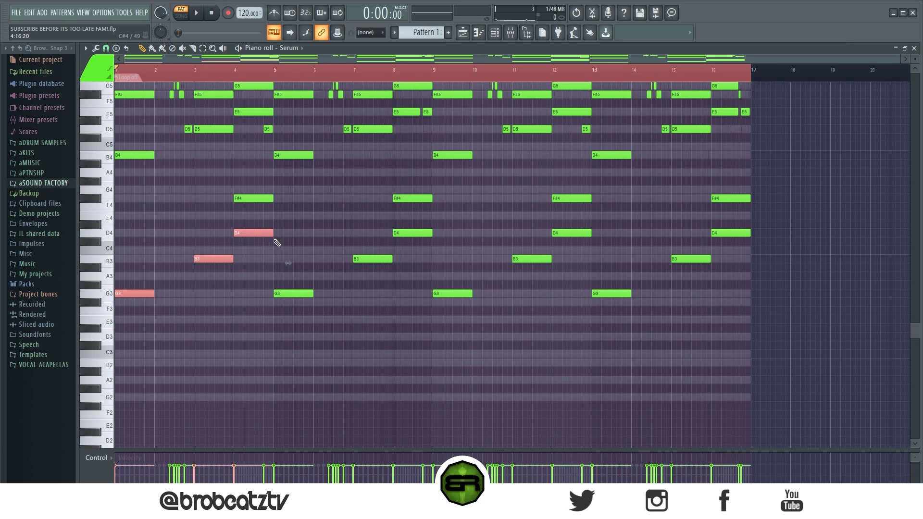
click(480, 33)
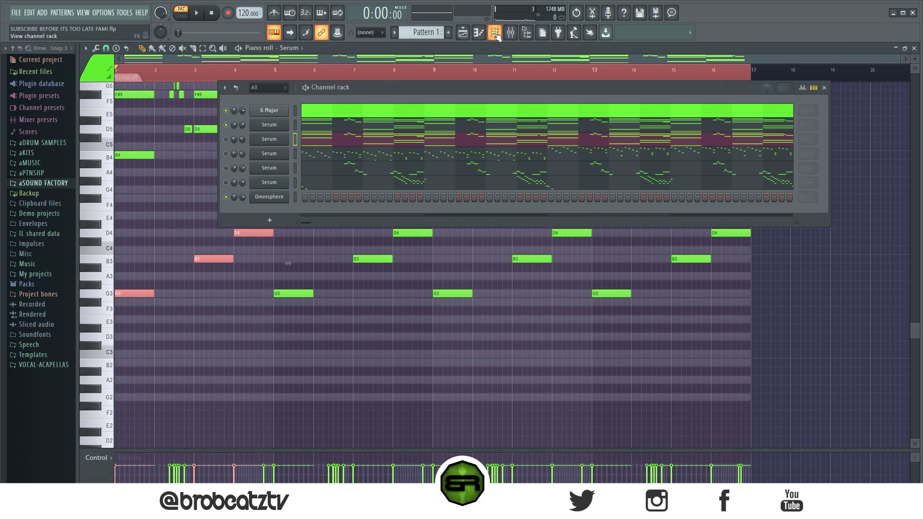
right_click(270, 201)
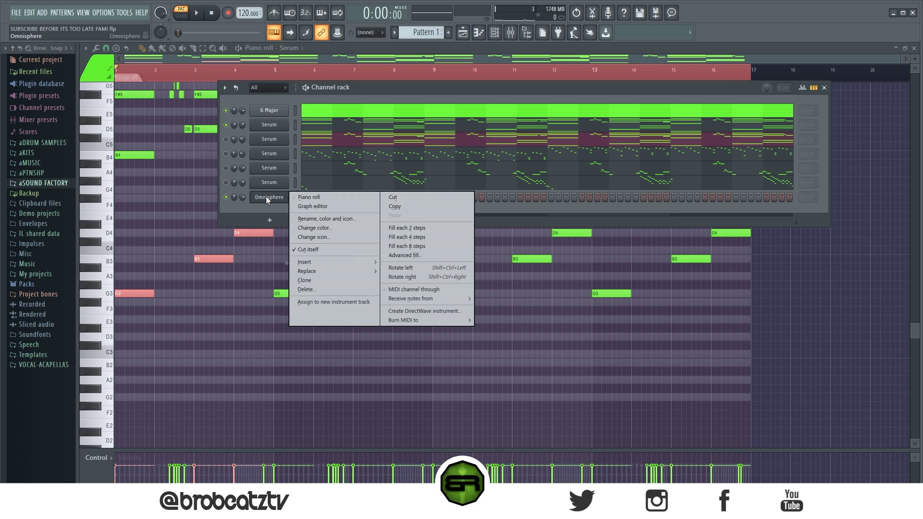
click(311, 198)
scroll(351, 106, down, 4)
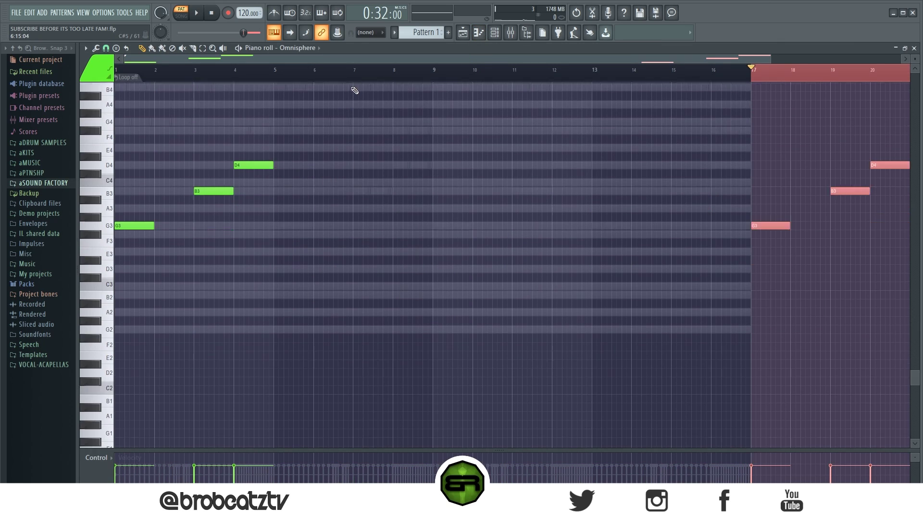
Step: Delete the copied bass notes after bar 16 and lengthen the first G3 to fill bars 1 and 2
scroll(305, 142, up, 2)
drag(444, 70, 115, 73)
scroll(170, 78, up, 2)
drag(222, 60, 165, 81)
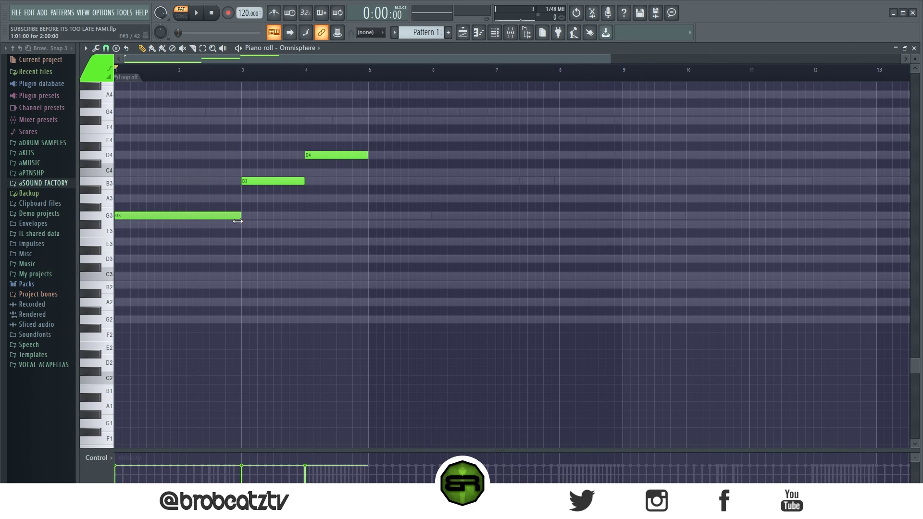
Step: Transpose all the Omnisphere notes up one octave
key(ctrl+a)
key(ctrl+Up)
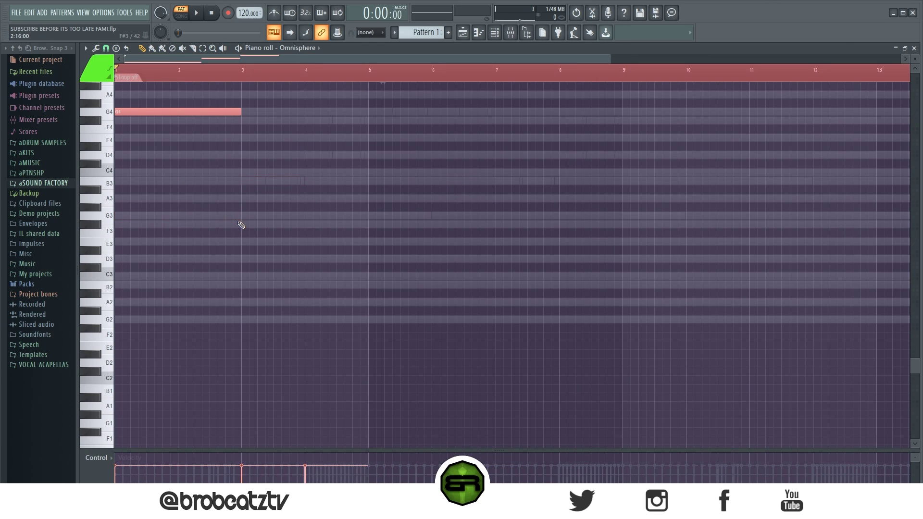
Step: Raise the selected Omnisphere notes another octave to G5, B5 and D6, and play them back
key(ctrl+z)
key(ctrl+z)
key(ctrl+z)
key(space)
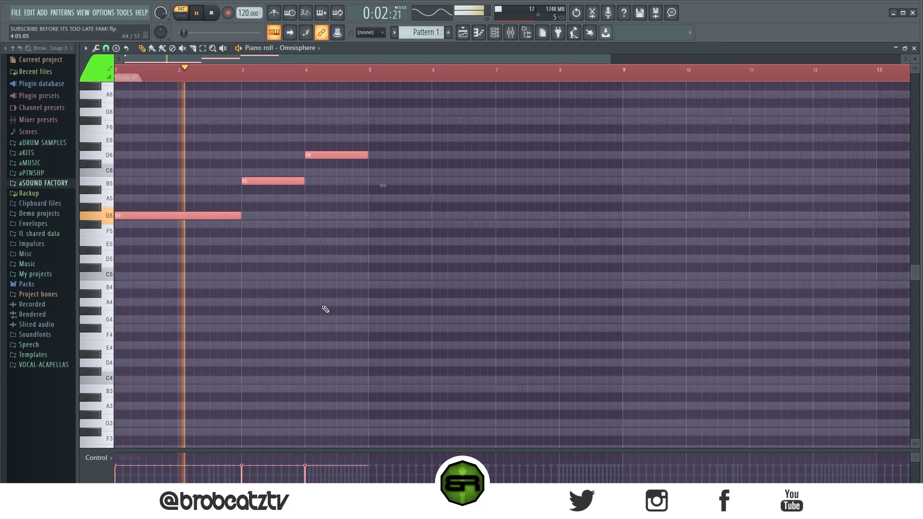
Step: Shorten the bar 4 D6 bass note by a quarter and add a short E6 in the freed space
key(ctrl+d)
drag(364, 155, 352, 155)
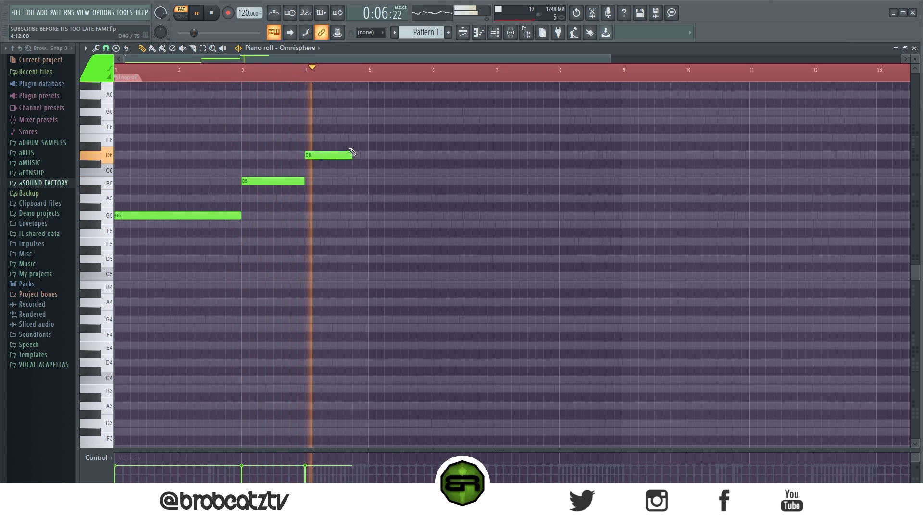
click(354, 139)
Step: Stop playback and copy the four-bar Omnisphere phrase into bars 5 to 8
drag(399, 139, 143, 257)
key(space)
drag(145, 216, 396, 214)
drag(914, 59, 913, 56)
scroll(817, 166, up, 1)
ctrl+click(792, 212)
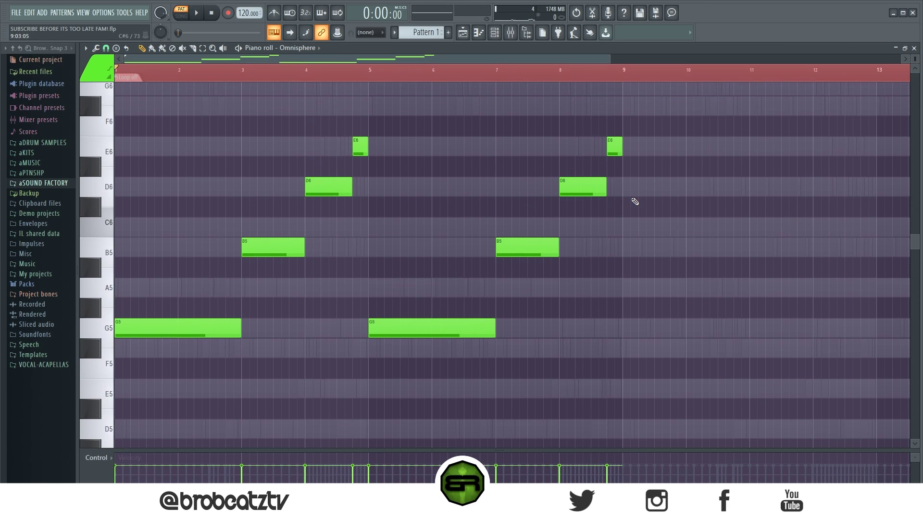
Step: Split the short E6 at the end of bar 8 in half and lower its second half to E5
click(619, 153)
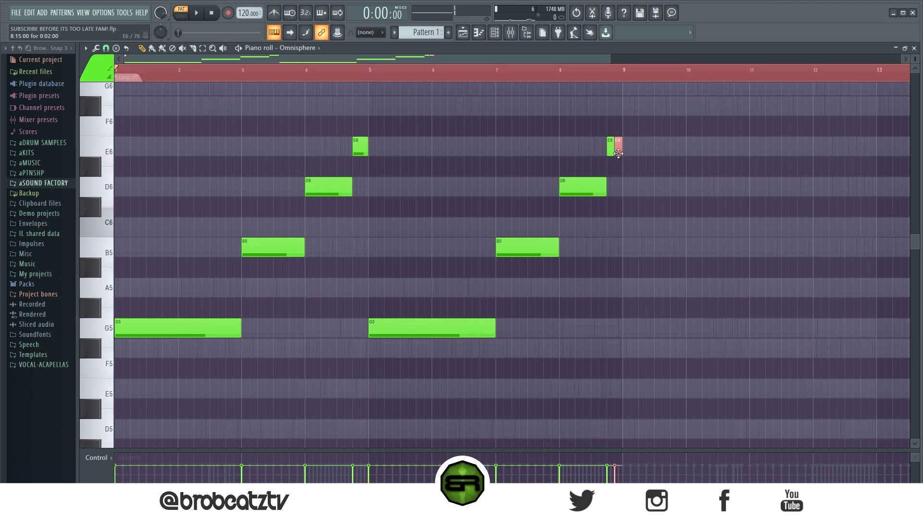
key(ctrl+Down)
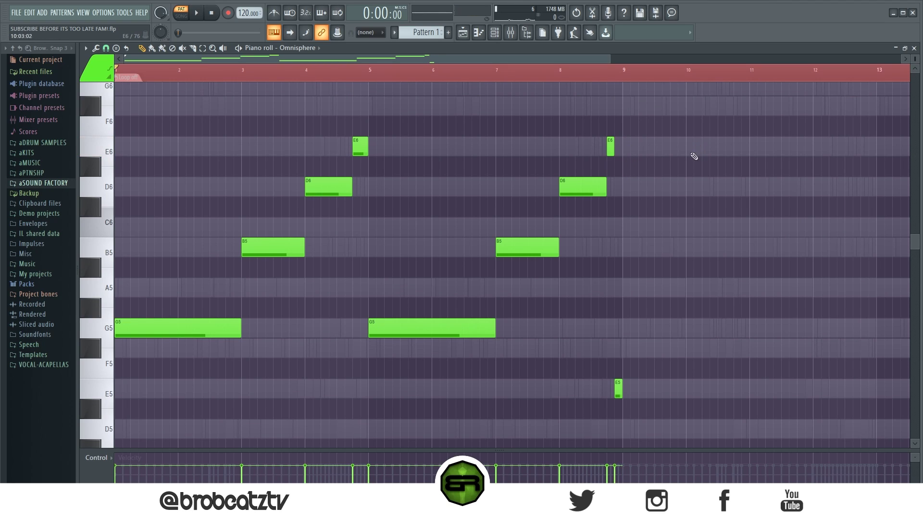
right_click(679, 356)
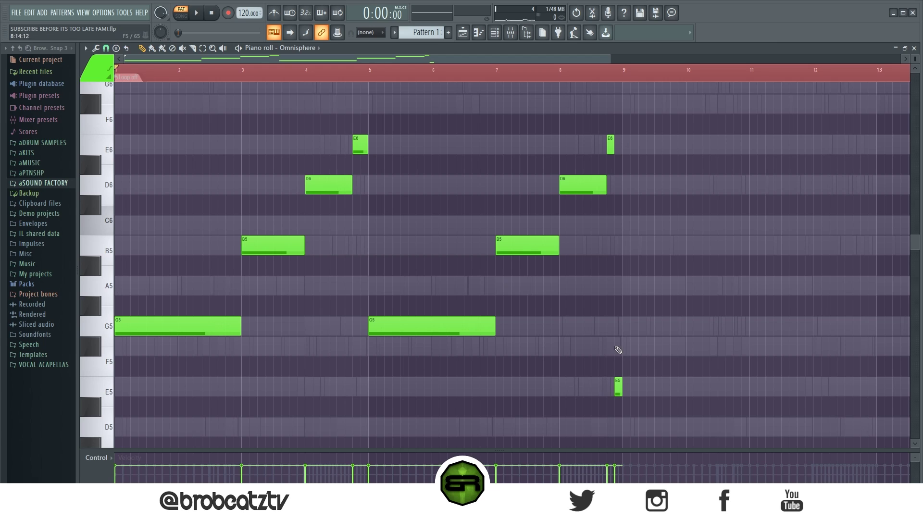
Step: Copy the whole eight-bar Omnisphere phrase into bars 9 to 16
scroll(420, 76, down, 1)
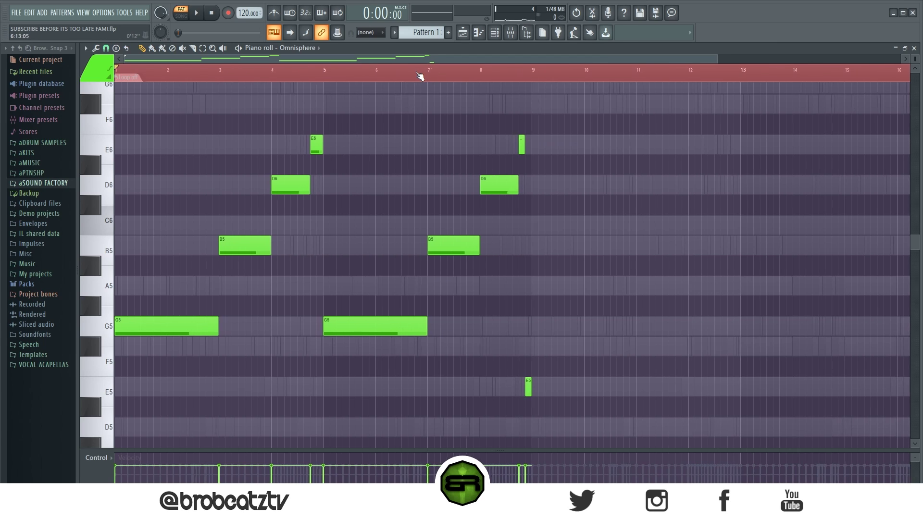
key(ctrl+a)
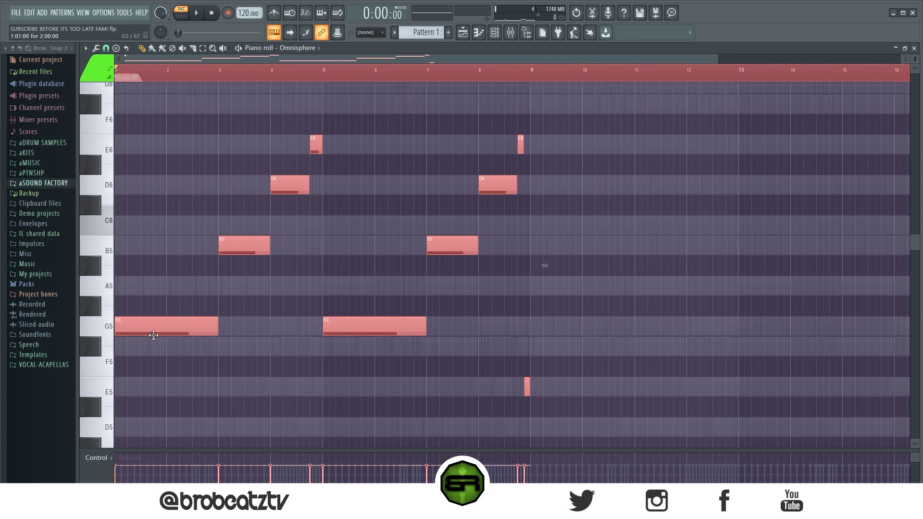
drag(146, 327, 562, 326)
key(ctrl+d)
drag(442, 58, 536, 73)
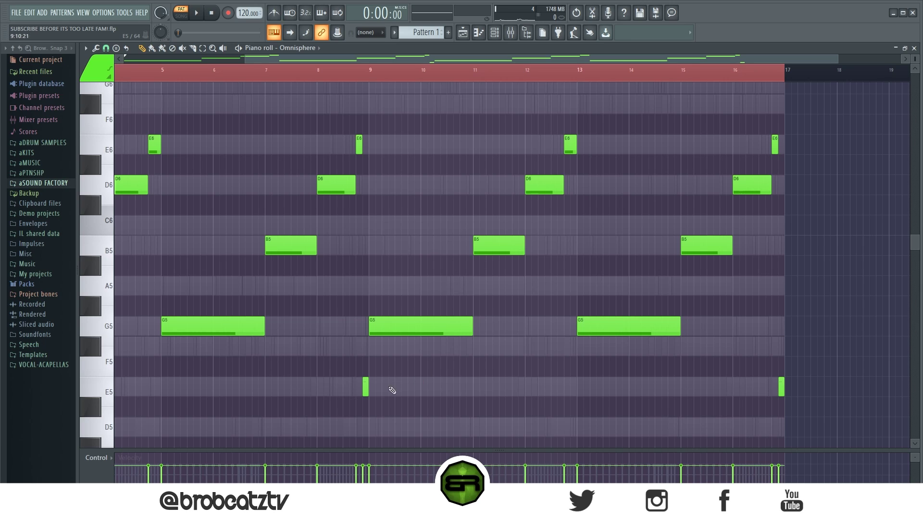
Step: Shorten the G5 that starts in bar 9 and add a short E5 at the end of bar 10
click(366, 390)
click(465, 392)
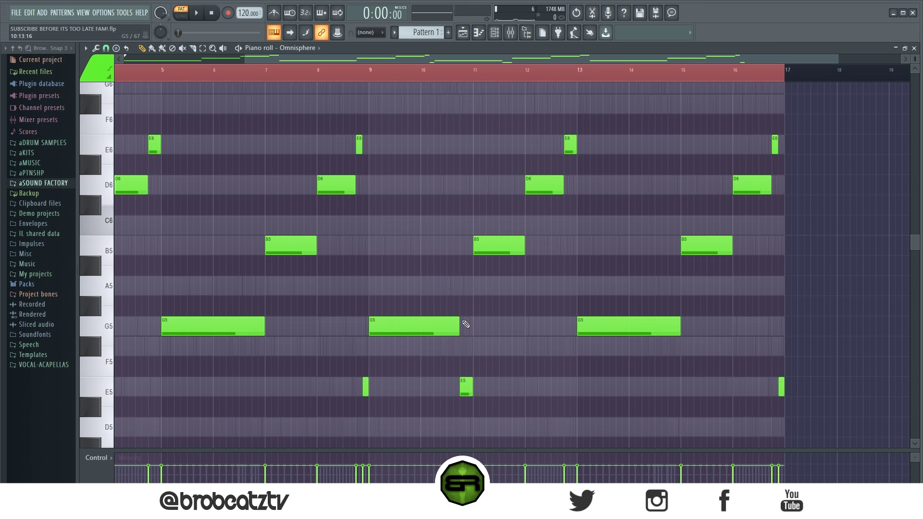
Step: Split the D6 notes in bars 12 and 16 in half and lower their second halves to D5
click(548, 192)
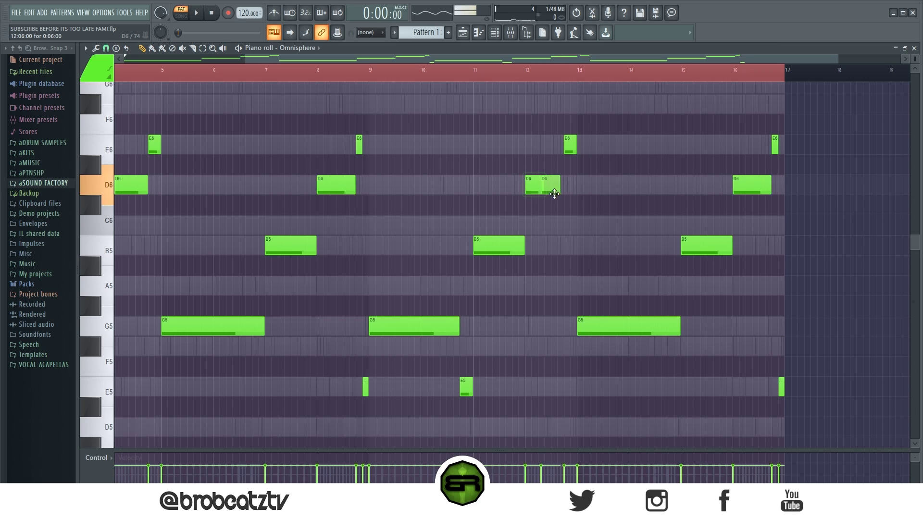
right_click(743, 186)
drag(598, 185, 740, 197)
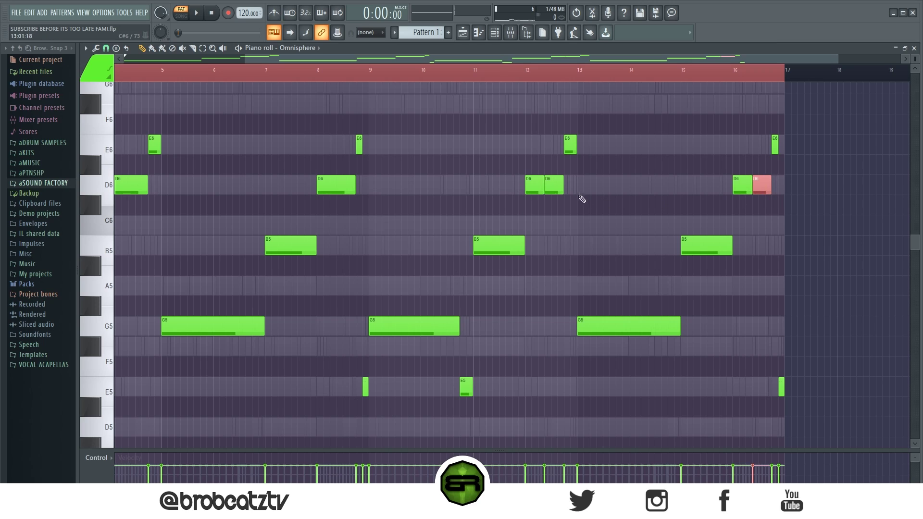
key(ctrl+Down)
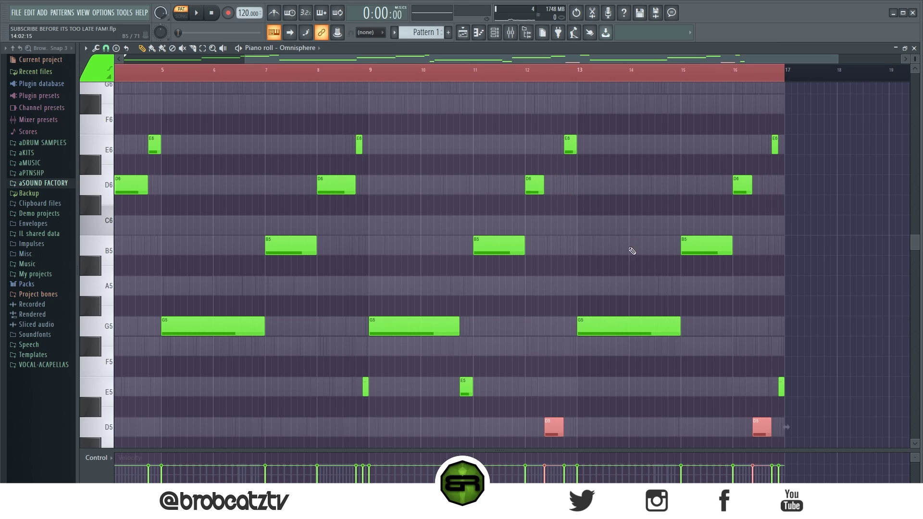
Step: Transpose the entire sixteen-bar Omnisphere part down one octave
scroll(582, 258, down, 3)
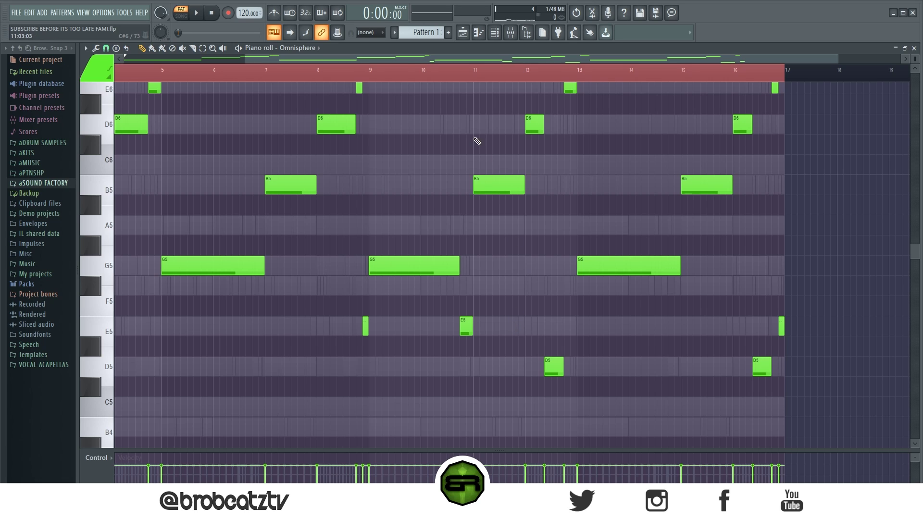
key(ctrl+a)
scroll(398, 76, down, 2)
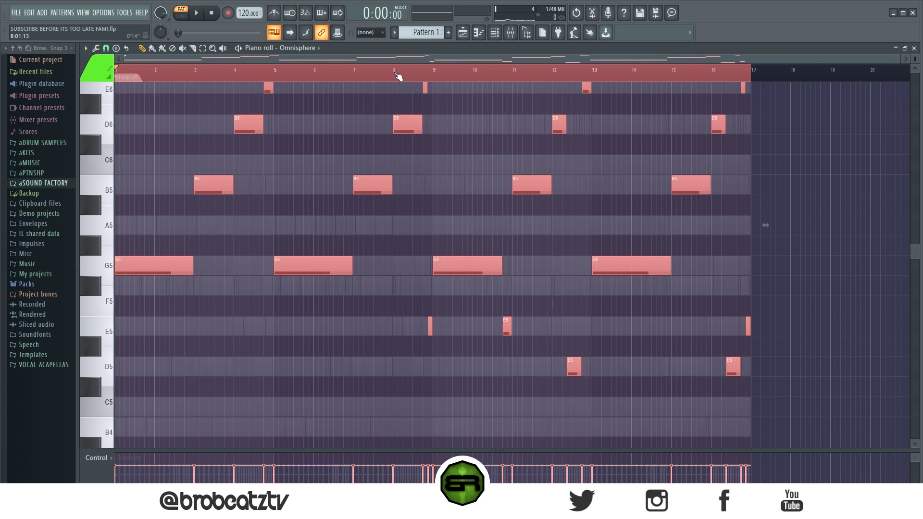
key(ctrl+Down)
key(ctrl+d)
scroll(391, 166, down, 6)
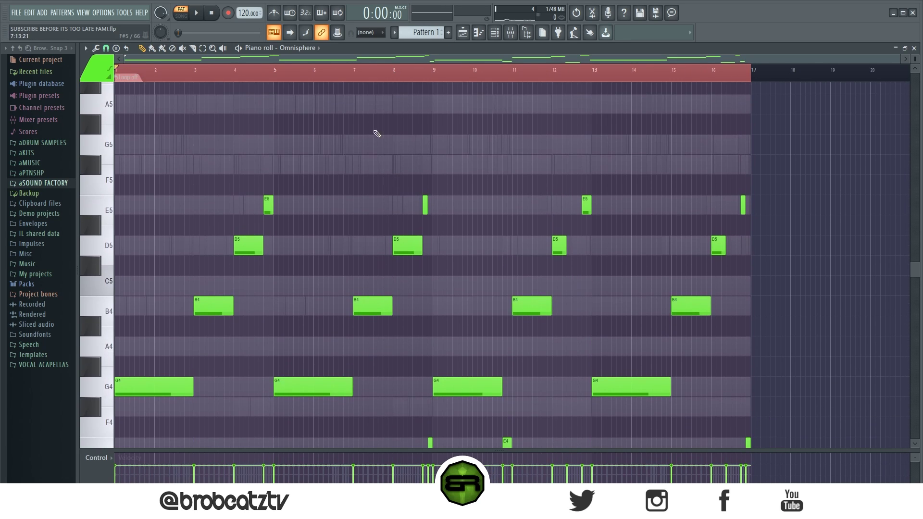
scroll(607, 95, down, 3)
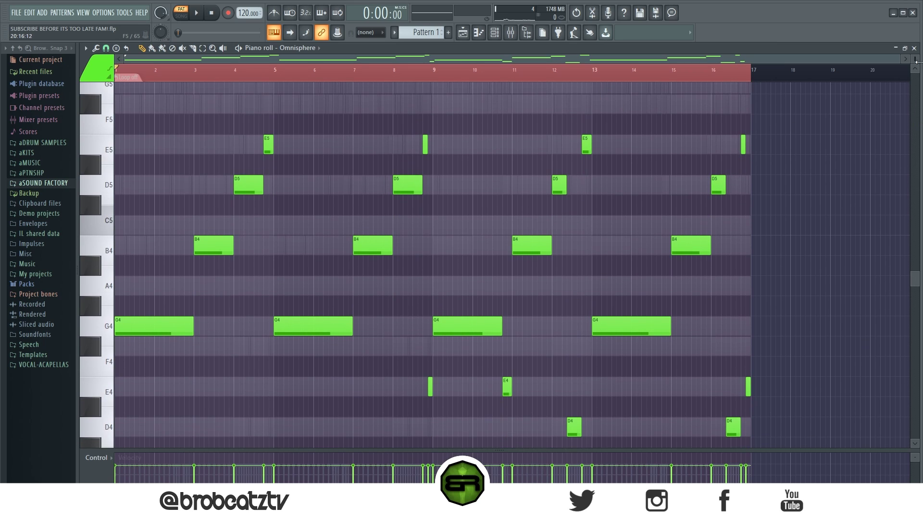
Step: Unmute the muted Serum channels and play back the sixteen-bar pattern together with the Omnisphere bass
drag(916, 60, 916, 63)
scroll(890, 109, down, 1)
scroll(890, 109, up, 1)
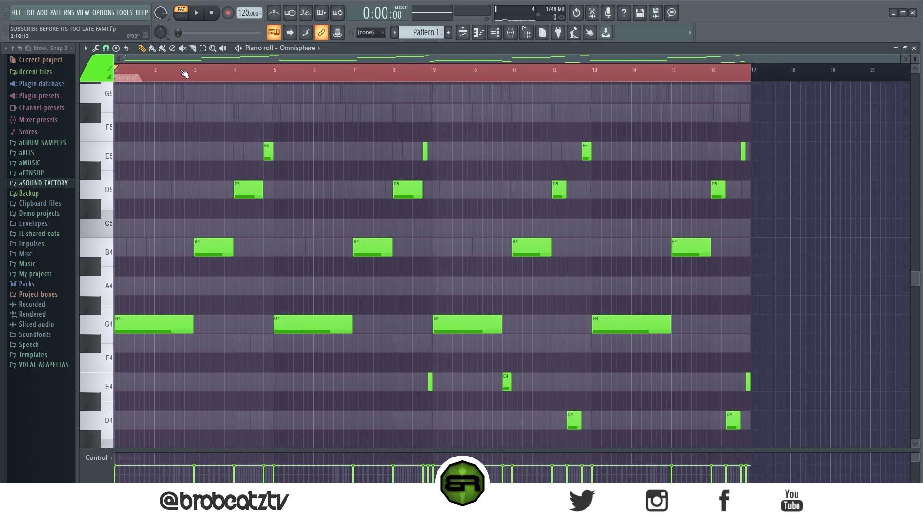
click(494, 32)
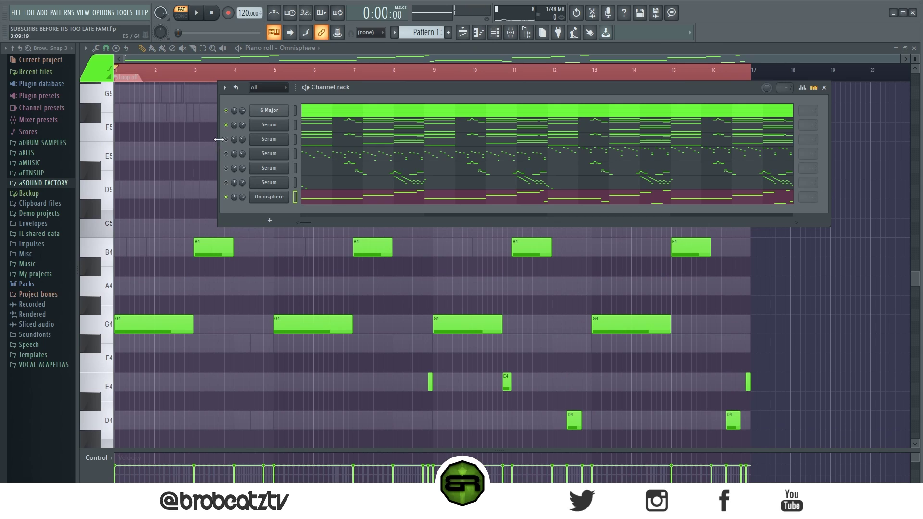
key(F6)
key(space)
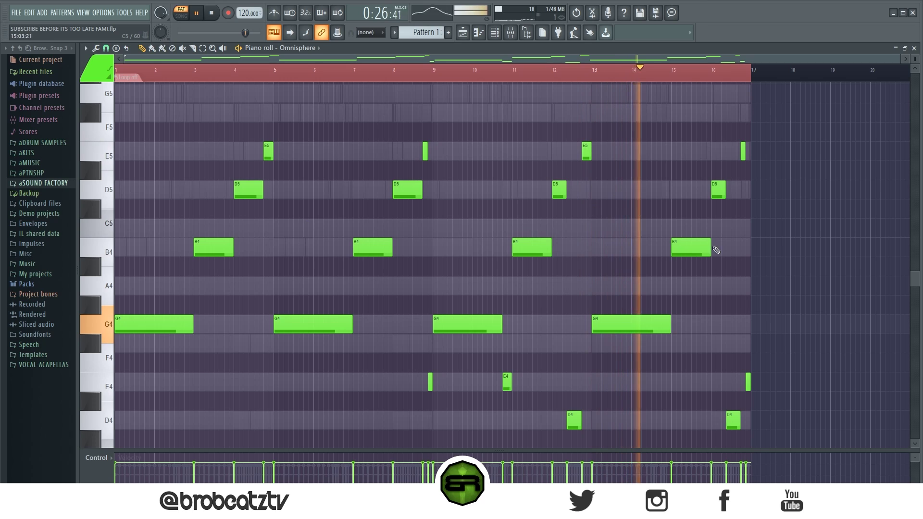
drag(916, 275, 918, 288)
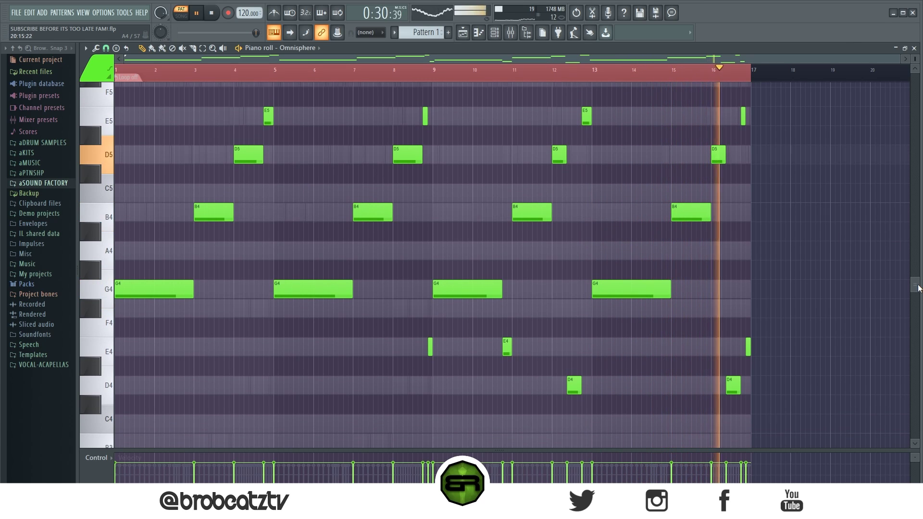
key(space)
mouse_move(791, 88)
mouse_down()
mouse_move(779, 289)
mouse_move(714, 392)
mouse_up()
ctrl+click(689, 377)
drag(784, 87, 701, 398)
click(575, 336)
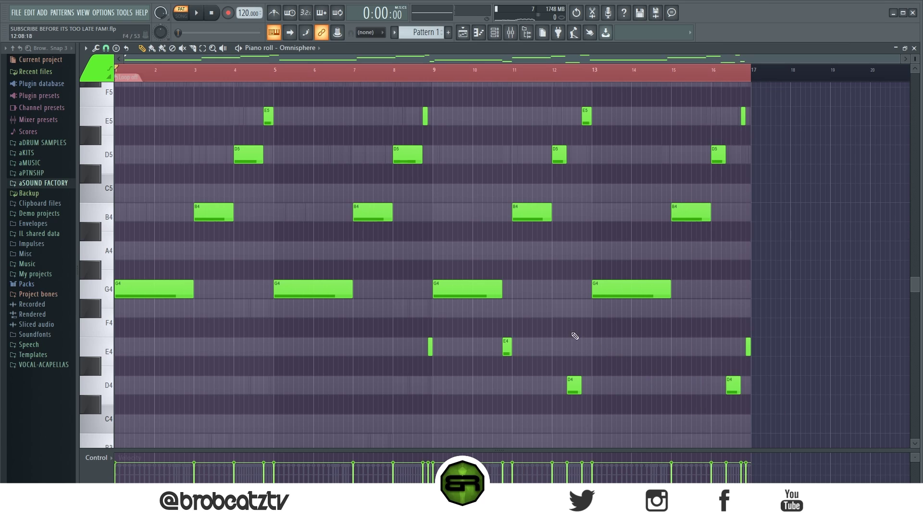
Step: Open the playlist arrangement and bring up the channel rack with all of the pattern's parts
click(468, 37)
click(495, 34)
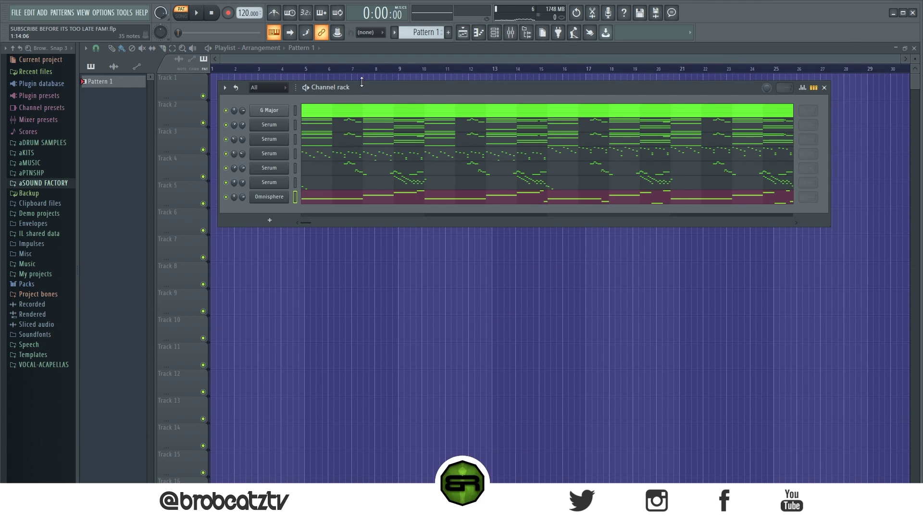